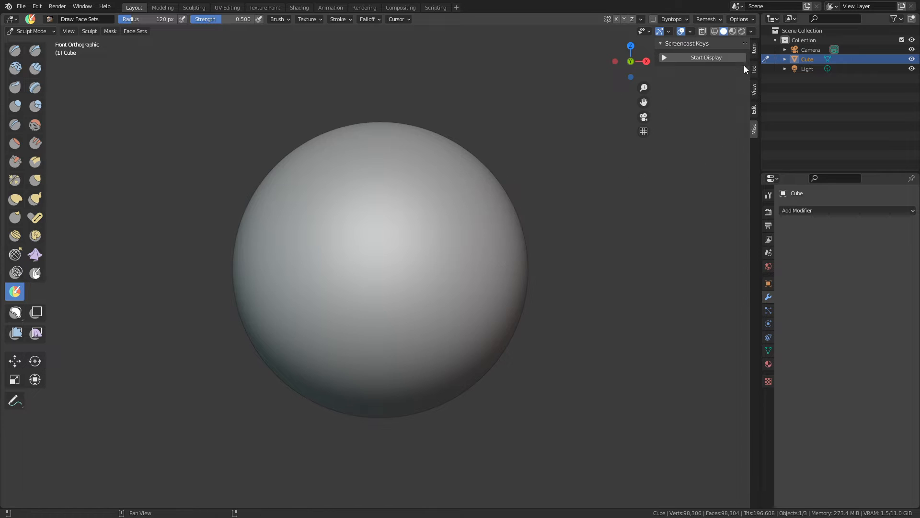
Show the active brush's settings, expand the Symmetry options and enable mirroring on the X axis
left_click(754, 69)
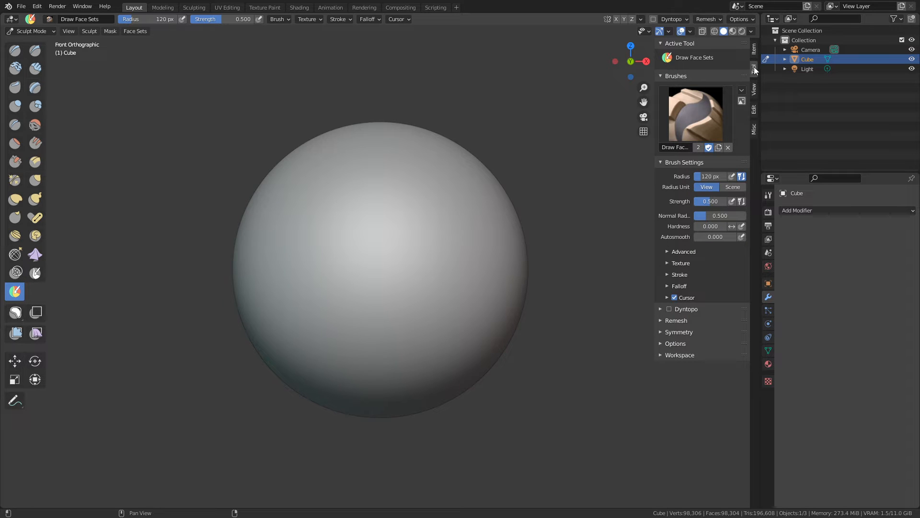
middle_click_drag(577, 167, 583, 165, "shift")
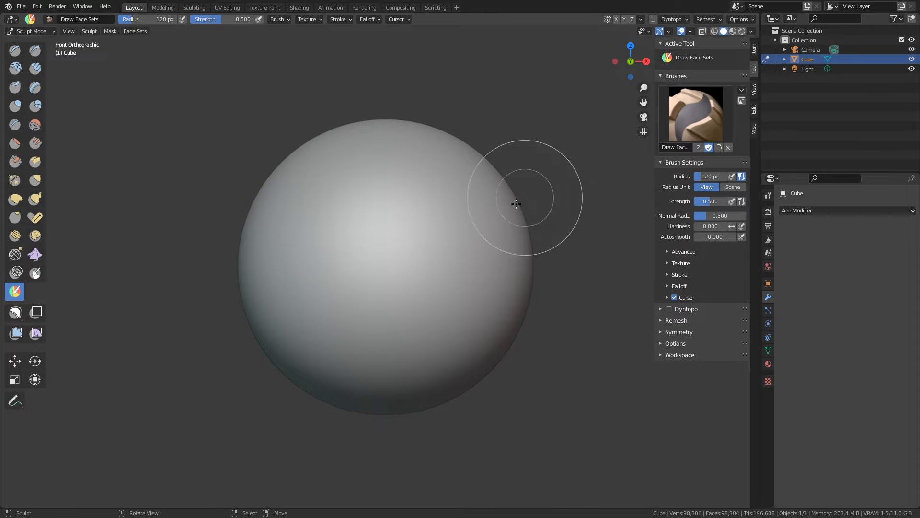
middle_click_drag(522, 239, 517, 209, "shift")
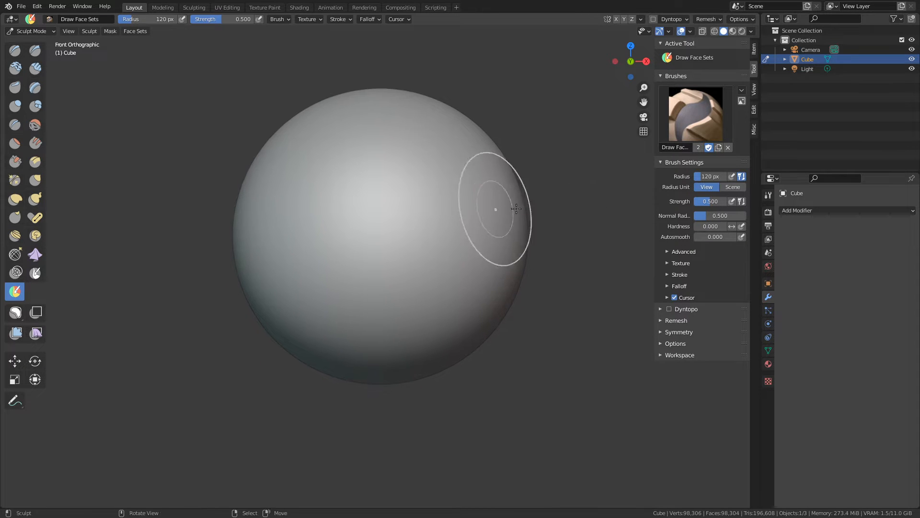
left_click(683, 333)
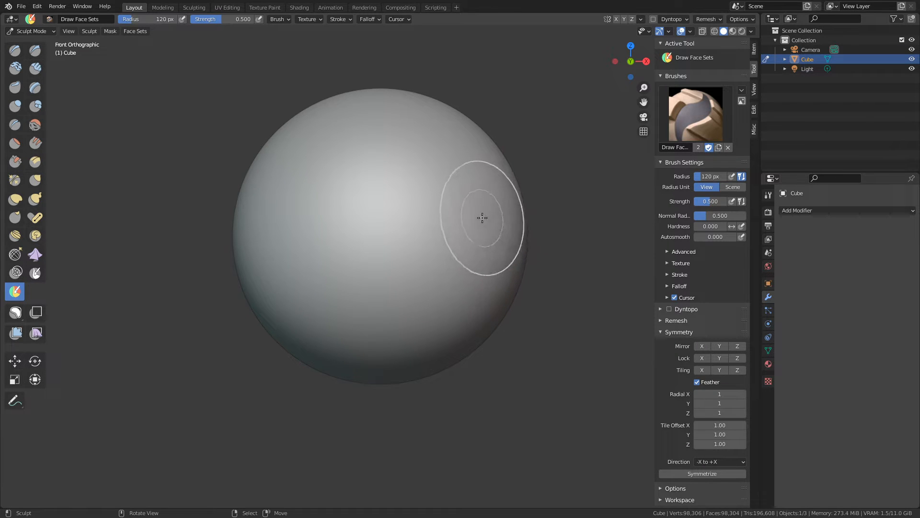
left_click(617, 19)
Pull several mirrored pointed horns out of the sphere with the Grab brush
key("g")
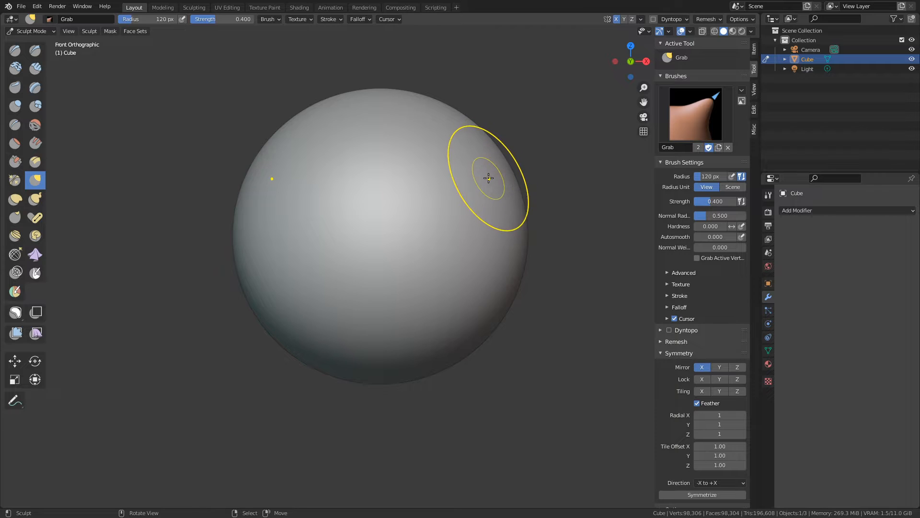
left_click_drag(487, 178, 638, 72)
middle_click_drag(638, 72, 565, 297)
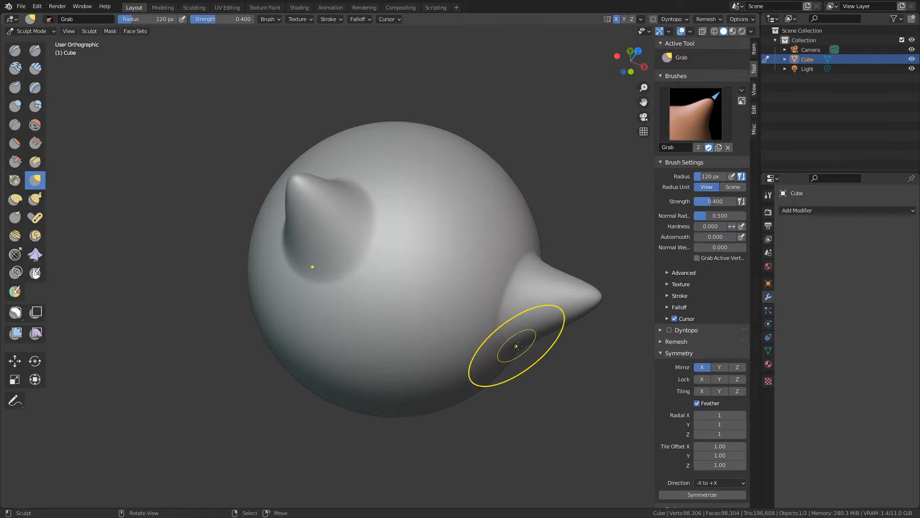
left_click_drag(515, 346, 566, 424)
middle_click_drag(566, 424, 498, 273)
mouse_move(427, 211)
left_mouse_down()
mouse_move(460, 165)
mouse_move(539, 120)
left_mouse_up()
middle_click_drag(539, 120, 561, 158)
Build up mirrored Clay Strips bands across the lower front of the horned sphere
key("c")
middle_click_drag(379, 261, 354, 245)
left_click_drag(329, 237, 421, 274)
left_click_drag(390, 256, 263, 228)
middle_click_drag(316, 275, 363, 248)
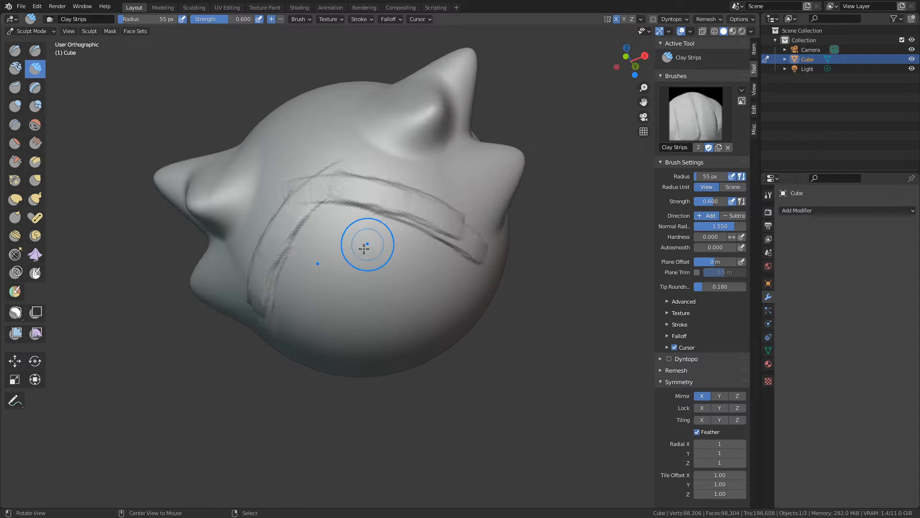
left_click_drag(342, 215, 405, 283)
mouse_move(394, 252)
left_mouse_down()
mouse_move(405, 304)
mouse_move(342, 324)
mouse_move(410, 305)
left_mouse_up()
Enlarge the brush radius to 132 px and smooth the clay bands on the horned sphere
mouse_move(410, 304)
middle_mouse_down()
mouse_move(482, 283)
mouse_move(414, 275)
middle_mouse_up()
key("f")
left_click(452, 269)
mouse_move(451, 225)
left_mouse_down("shift")
mouse_move(311, 178)
mouse_move(393, 273)
left_mouse_up("shift")
key("slash")
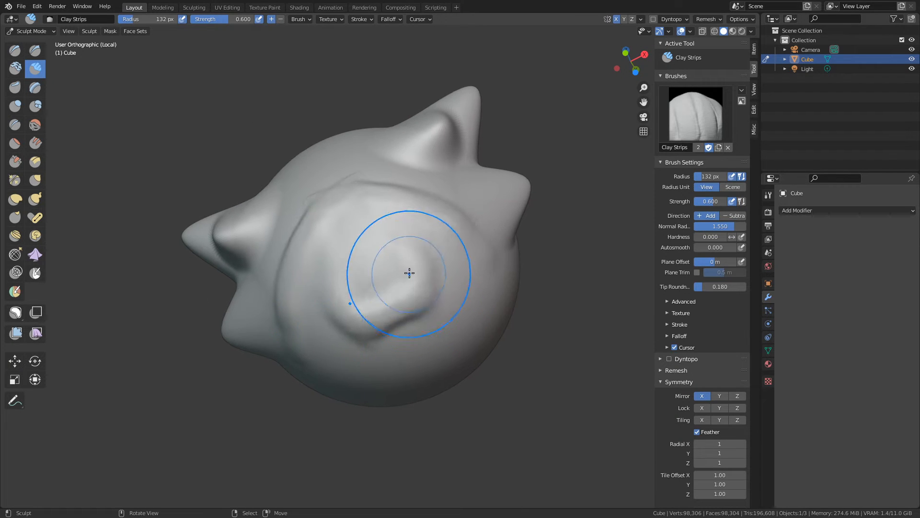
key("slash")
key("ctrl+Tab")
key("KP_1")
key("ctrl+Tab")
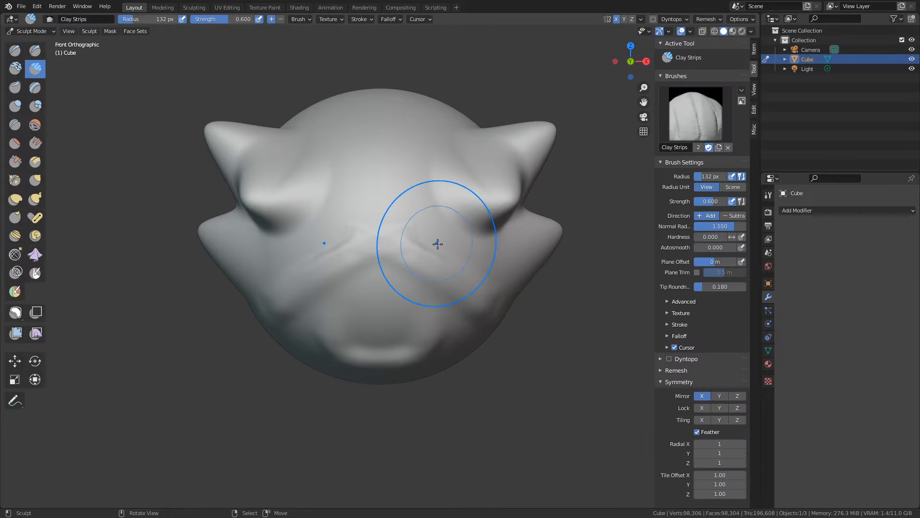
Undo all horn and clay strokes back to the plain sphere, and enable mirroring on the Y and Z axes too
key("ctrl+z")
key("ctrl+z")
key("ctrl+z")
key("ctrl+z")
key("ctrl+z")
key("ctrl+z")
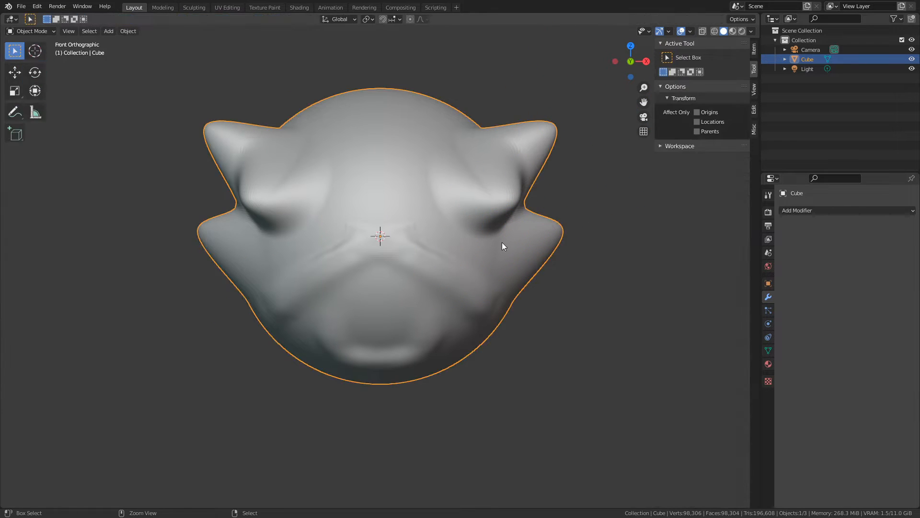
key("ctrl+z")
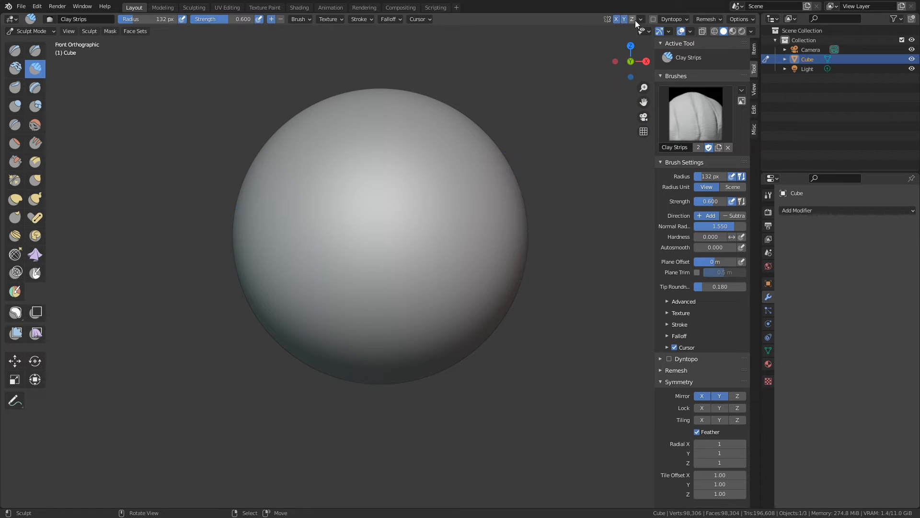
key("ctrl+z")
Sculpt Clay Strips strokes mirrored on X, Y and Z over the front and right side, reducing the radius to 74 px
mouse_move(448, 160)
left_mouse_down()
mouse_move(438, 165)
mouse_move(461, 158)
mouse_move(423, 182)
mouse_move(421, 141)
mouse_move(443, 182)
left_mouse_up()
key("KP_3")
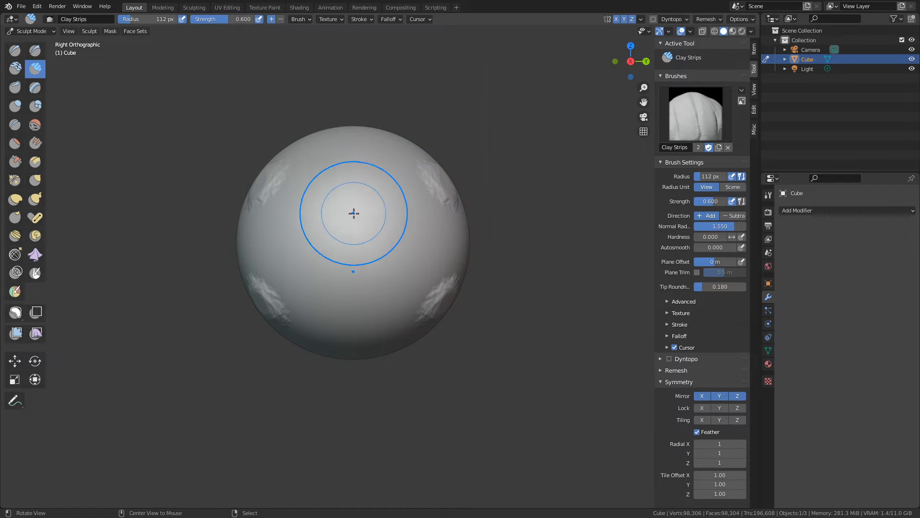
key("f")
mouse_move(353, 214)
left_mouse_down("alt")
mouse_move(387, 216)
mouse_move(317, 185)
mouse_move(353, 220)
mouse_move(411, 247)
mouse_move(362, 242)
left_mouse_up("alt")
left_click(367, 220)
mouse_move(314, 269)
left_mouse_down()
mouse_move(394, 218)
mouse_move(397, 231)
left_mouse_up()
middle_click_drag(400, 240, 418, 295)
mouse_move(331, 237)
left_mouse_down()
mouse_move(388, 199)
mouse_move(368, 198)
left_mouse_up()
middle_click_drag(390, 270, 417, 249)
Undo the strokes mirrored on three axes and return to the front view
key("ctrl+z")
key("ctrl+z")
key("ctrl+z")
key("KP_1")
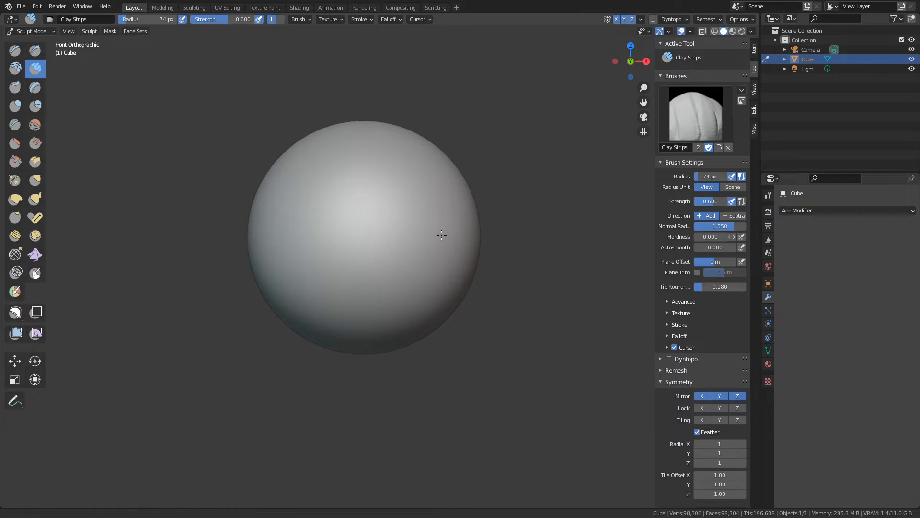
Disable mirroring on all axes and set the X radial symmetry to 8
left_click(700, 396)
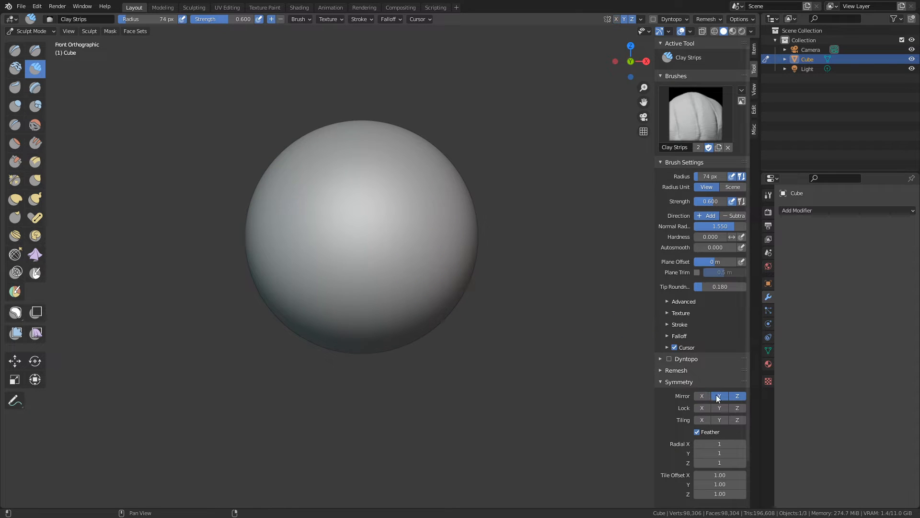
scroll(719, 390, "down", 3)
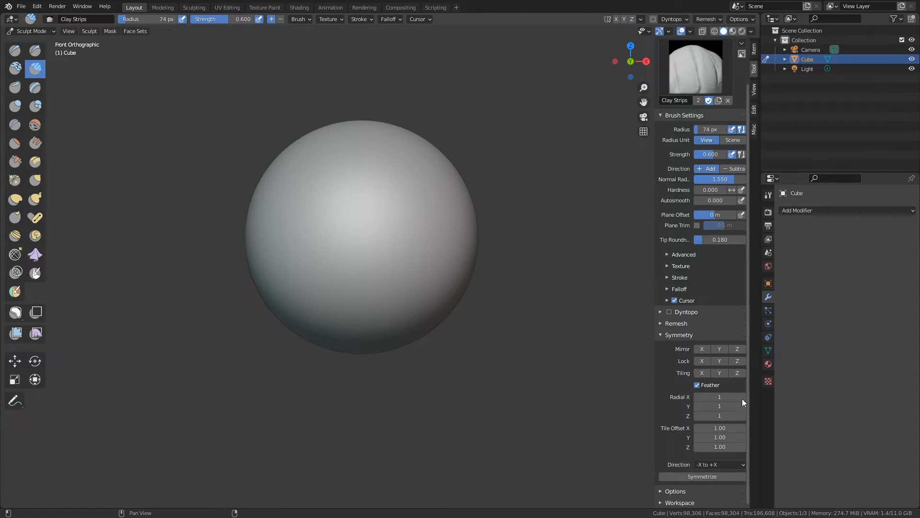
left_click_drag(728, 398, 737, 397)
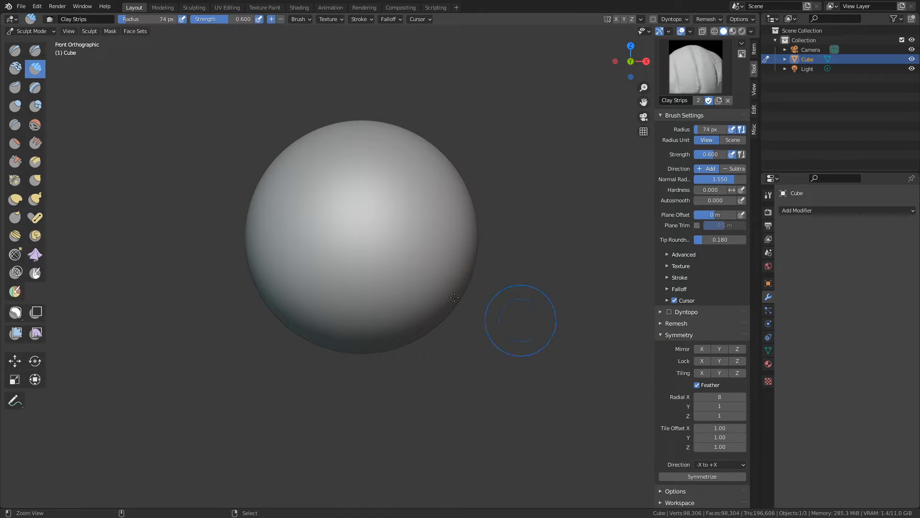
Sculpt Clay Strips strokes repeated radially around the sphere's X axis, reducing the brush radius to 56 px
left_click_drag(378, 261, 371, 244)
mouse_move(398, 248)
middle_mouse_down()
mouse_move(335, 280)
mouse_move(297, 274)
mouse_move(305, 264)
middle_mouse_up()
key("f")
left_click(328, 239)
middle_click_drag(332, 235, 346, 238)
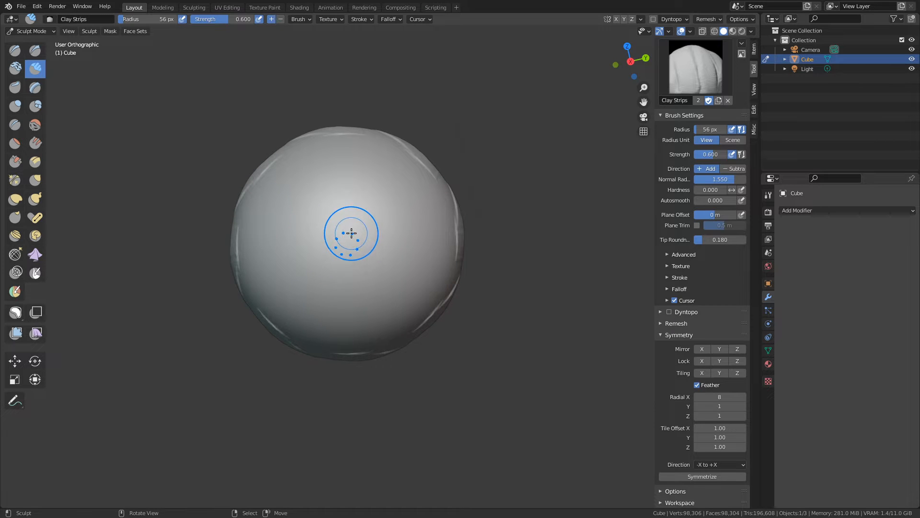
mouse_move(351, 233)
left_mouse_down()
mouse_move(345, 243)
mouse_move(413, 195)
mouse_move(347, 233)
mouse_move(363, 251)
left_mouse_up()
middle_click_drag(364, 251, 386, 264, "ctrl")
mouse_move(393, 261)
middle_mouse_down()
mouse_move(359, 256)
mouse_move(393, 231)
middle_mouse_up()
Reduce the brush radius to 20 px and add narrow angled clay strokes around the radial pattern
key("f")
left_click(352, 259)
key("f")
left_click(387, 233)
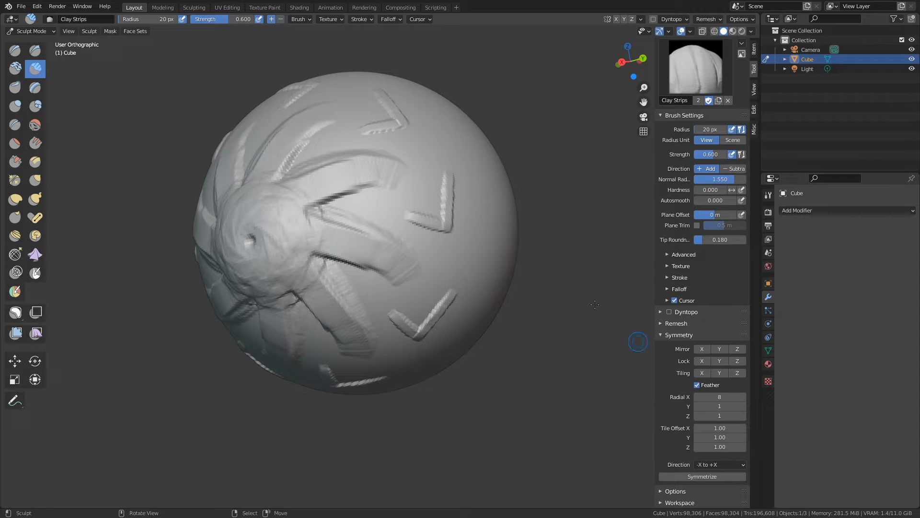
middle_click_drag(461, 251, 436, 181)
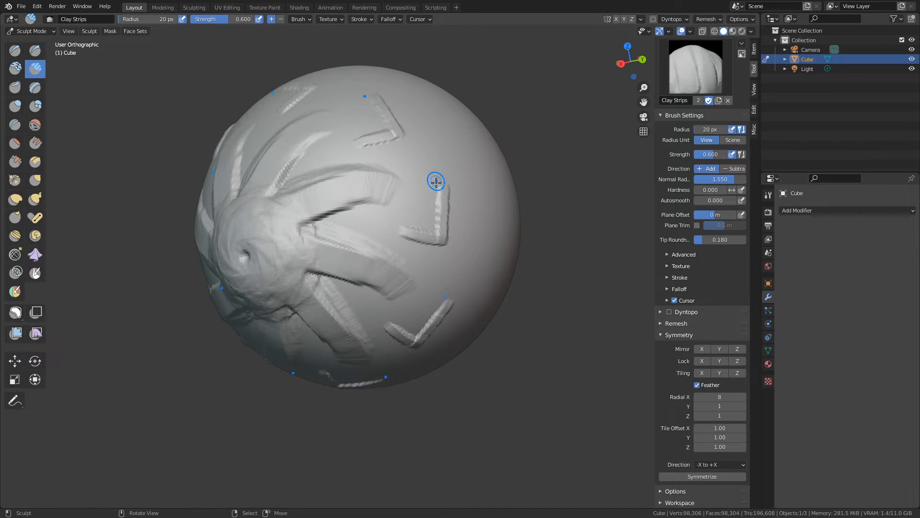
left_click_drag(384, 183, 381, 165)
middle_click_drag(385, 191, 403, 264, "ctrl")
middle_click_drag(408, 292, 470, 331)
Undo the radial clay strokes back to the plain sphere
key("ctrl+z")
key("ctrl+z")
key("ctrl+z")
key("ctrl+z")
key("ctrl+z")
key("ctrl+z")
key("ctrl+shift+z")
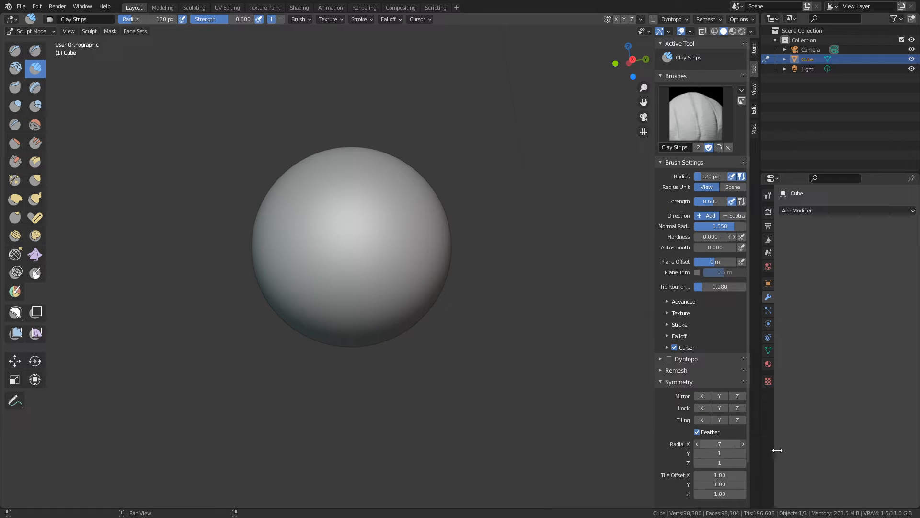
Set the radial symmetry to 8 on X and 6 on Y, and reduce the brush radius to 15 px
mouse_move(777, 450)
left_mouse_down()
mouse_move(750, 457)
mouse_move(767, 458)
left_mouse_up()
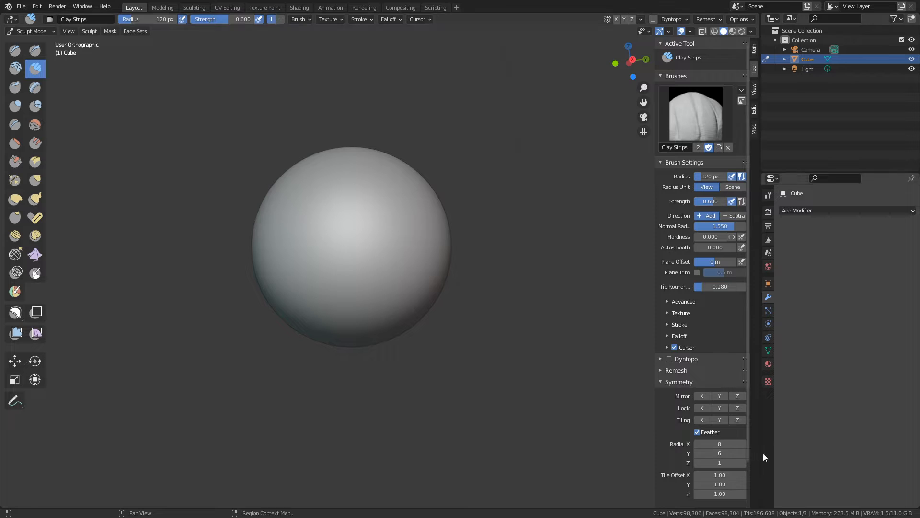
key("f")
left_click(355, 349)
middle_click_drag(331, 264, 359, 243, "ctrl")
middle_click_drag(359, 243, 375, 243)
key("f")
left_click(352, 234)
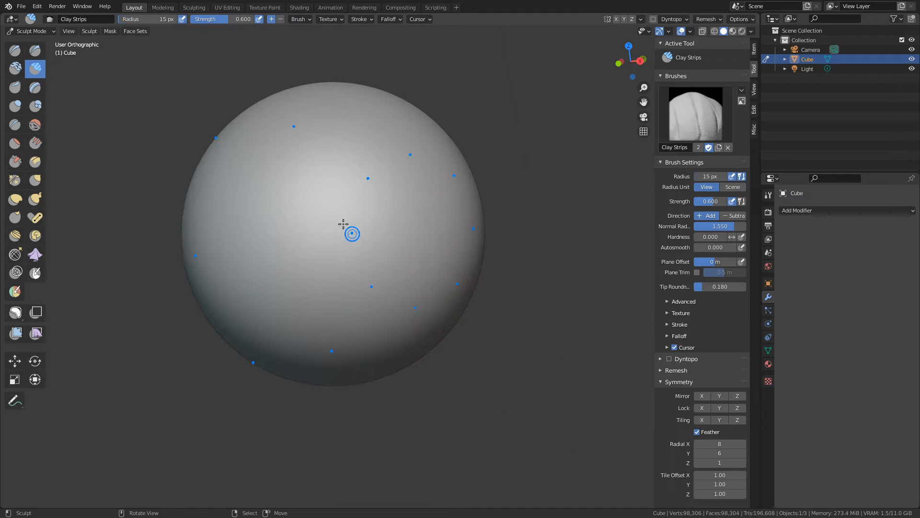
Sculpt thin curved Clay Strips strokes repeated by the combined X and Y radial symmetry around the sphere
mouse_move(361, 221)
left_mouse_down()
mouse_move(296, 188)
mouse_move(349, 225)
mouse_move(328, 230)
mouse_move(382, 278)
mouse_move(338, 182)
mouse_move(329, 221)
left_mouse_up()
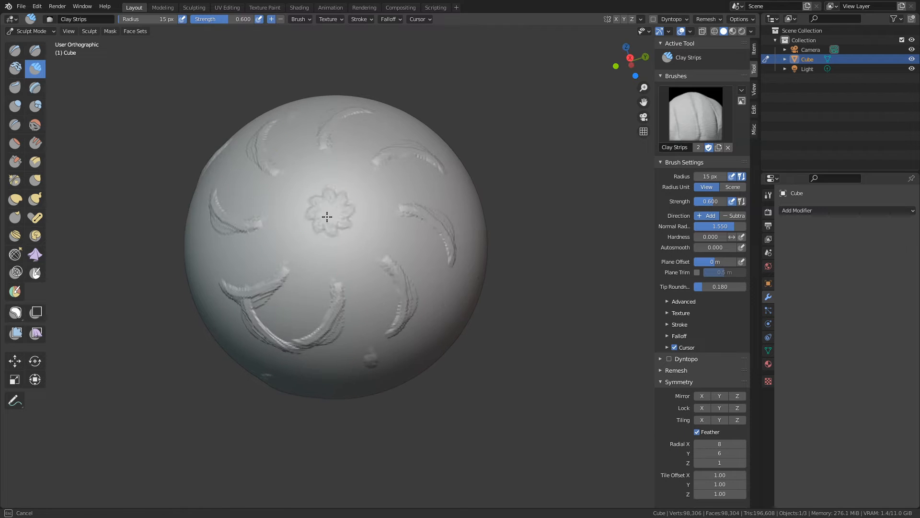
left_click_drag(292, 294, 318, 240, "alt")
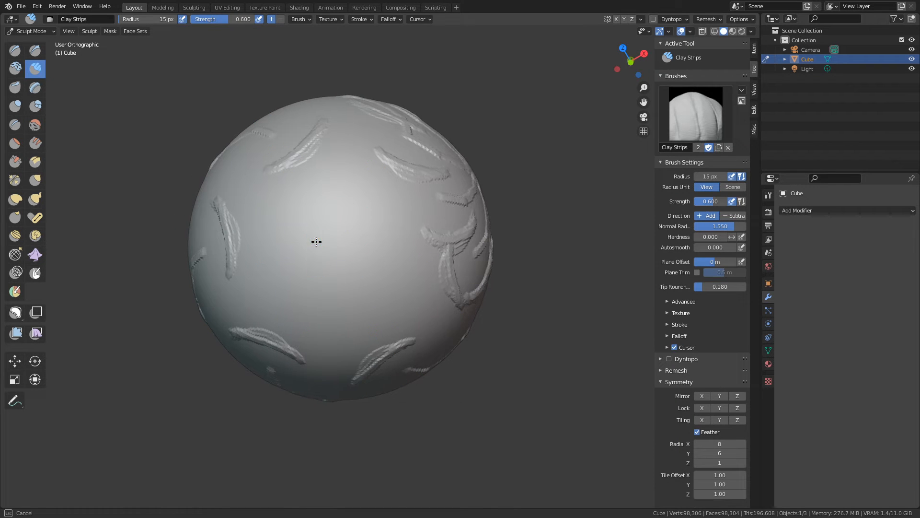
left_click_drag(420, 149, 374, 265, "alt")
mouse_move(371, 301)
left_mouse_down("alt")
mouse_move(420, 329)
mouse_move(415, 315)
left_mouse_up("alt")
Undo the strokes made with the combined X and Y radial symmetry
key("ctrl+z")
key("ctrl+z")
key("ctrl+z")
key("ctrl+z")
key("ctrl+z")
key("ctrl+z")
key("ctrl+z")
key("ctrl+z")
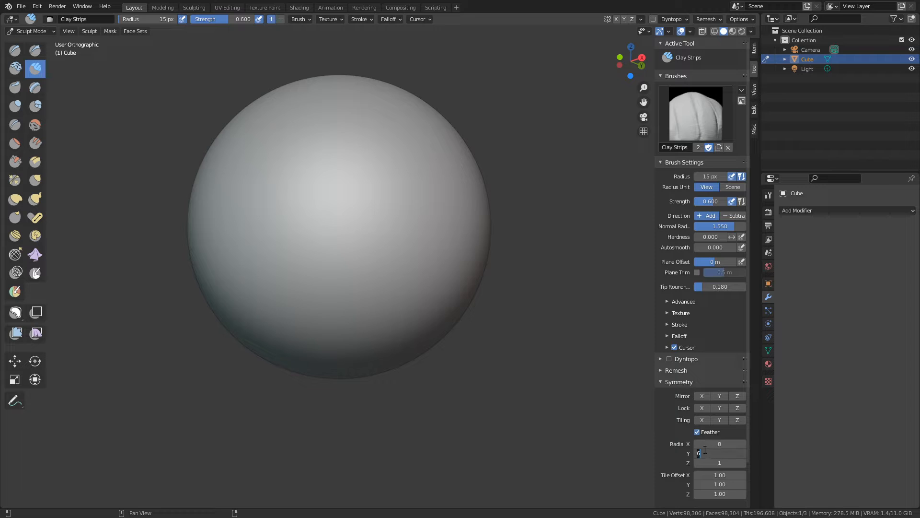
Set the Y radial symmetry to 1 and sculpt an eight-armed clay spiral with a raised centre on the sphere's right side
type("1")
key("Return")
key("KP_1")
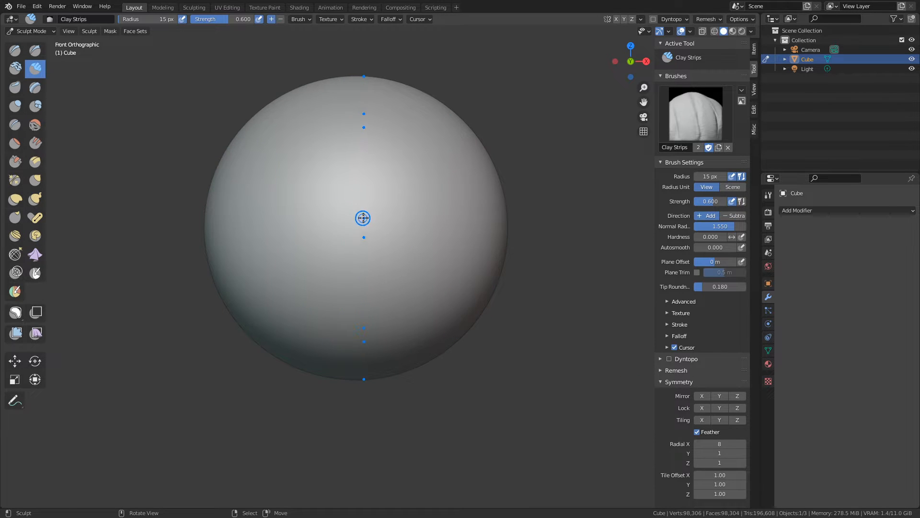
key("KP_3")
mouse_move(355, 224)
left_mouse_down()
mouse_move(388, 146)
mouse_move(358, 241)
left_mouse_up()
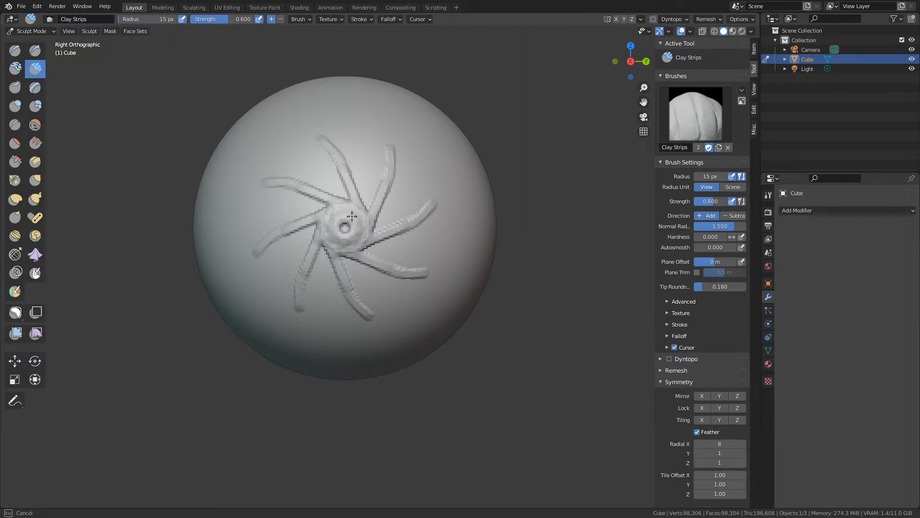
scroll(349, 234, "up", 2)
left_click_drag(331, 223, 333, 227)
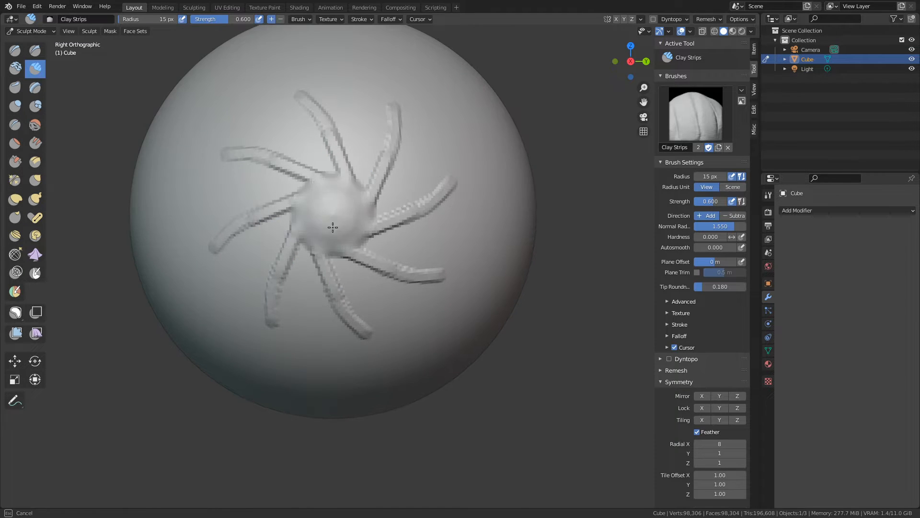
scroll(336, 235, "down", 3)
Undo the eight-armed spiral strokes and return to the front view
key("ctrl+z")
key("ctrl+z")
key("ctrl+z")
key("ctrl+z")
key("ctrl+z")
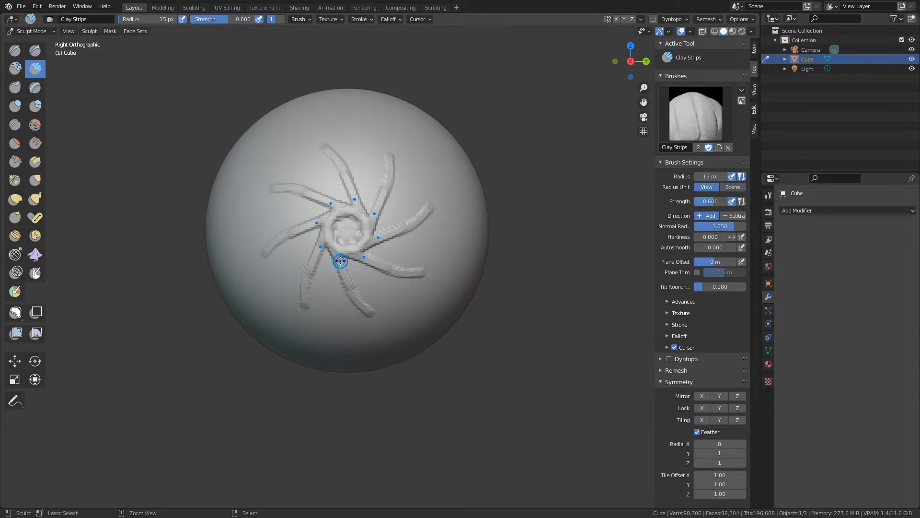
key("KP_1")
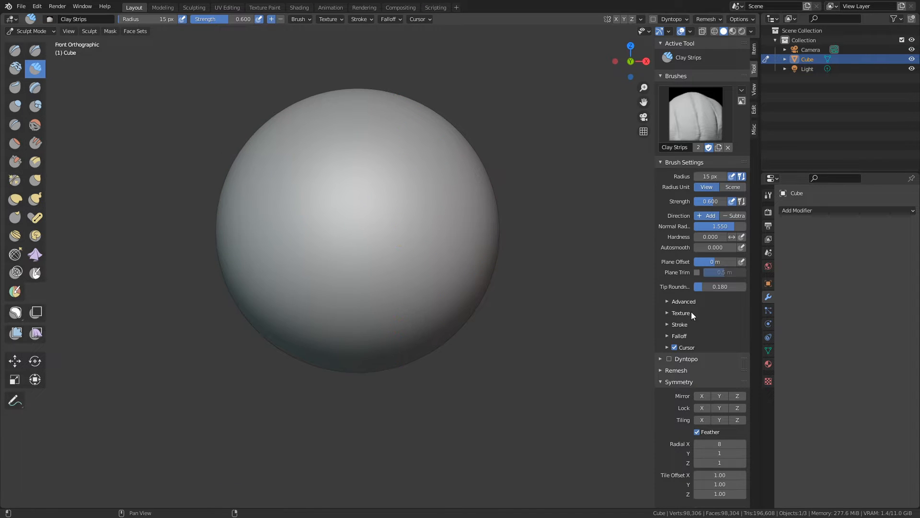
Set the X radial symmetry to 1, enable X mirroring and enlarge the brush radius to 161 px
left_click_drag(619, 448, 623, 447)
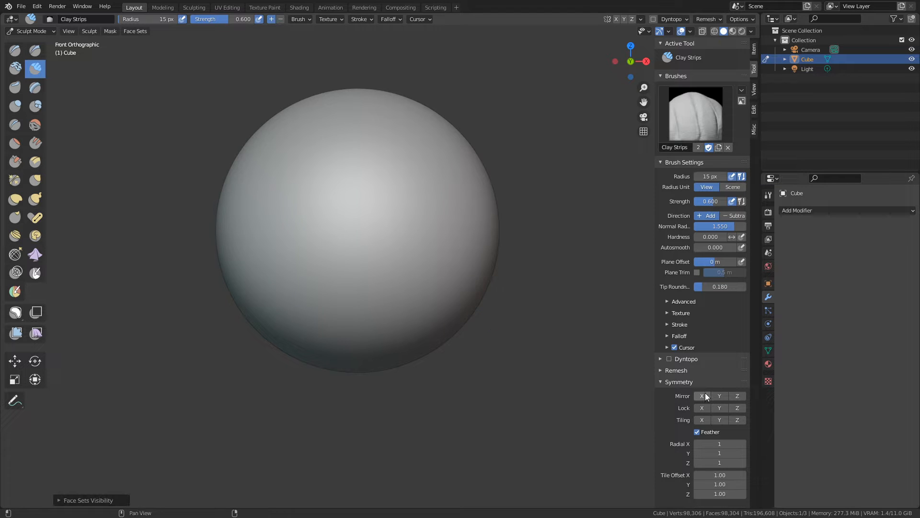
middle_click_drag(429, 306, 441, 319, "shift")
key("f")
left_click(487, 298)
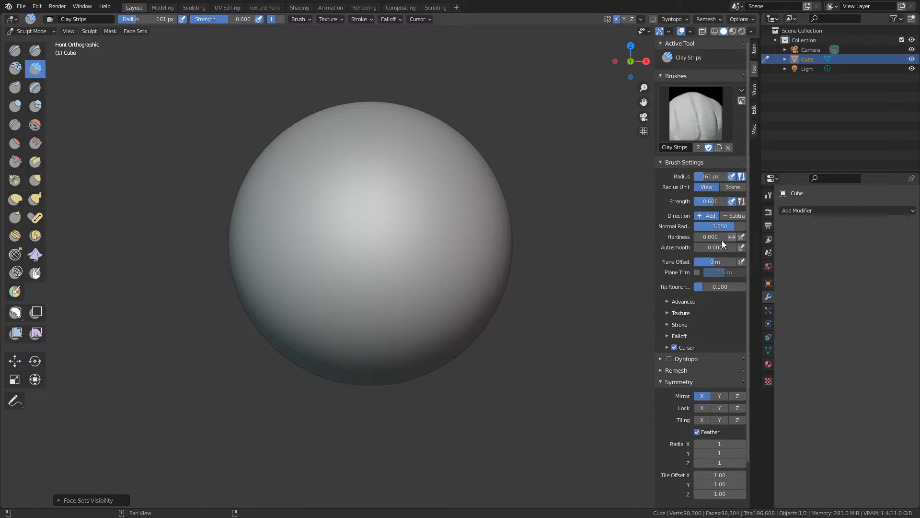
Adjust the brush size and sculpt broad mirrored Clay Strips bands on the front of the sphere
key("f")
left_click(559, 269)
mouse_move(441, 215)
left_mouse_down()
mouse_move(441, 199)
mouse_move(409, 248)
mouse_move(428, 230)
left_mouse_up()
middle_click_drag(427, 235, 406, 239)
key("f")
left_click(411, 254)
mouse_move(379, 268)
left_mouse_down()
mouse_move(408, 225)
mouse_move(376, 283)
left_mouse_up()
Set the brush radius to 96 px and Autosmooth to 1.000, and sculpt another clay band beside the existing ones
key("f")
left_click(406, 265)
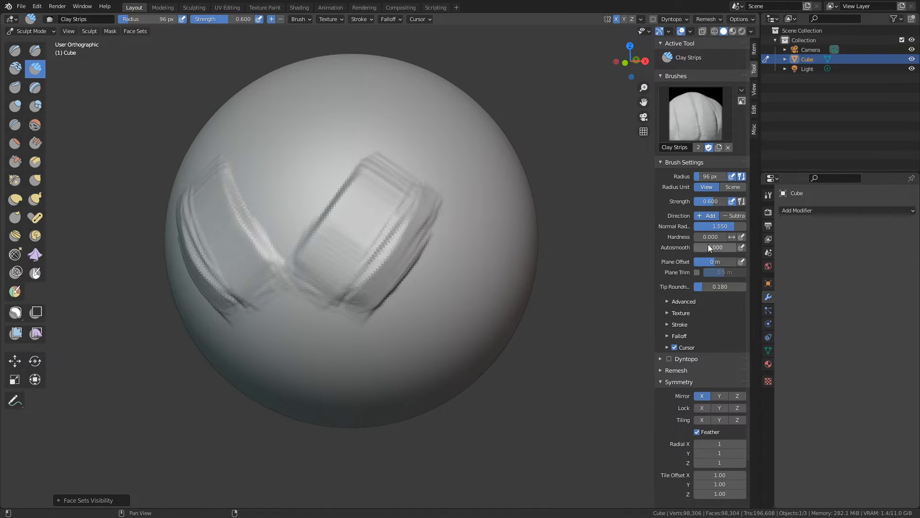
mouse_move(374, 298)
middle_mouse_down()
mouse_move(354, 288)
mouse_move(401, 220)
middle_mouse_up()
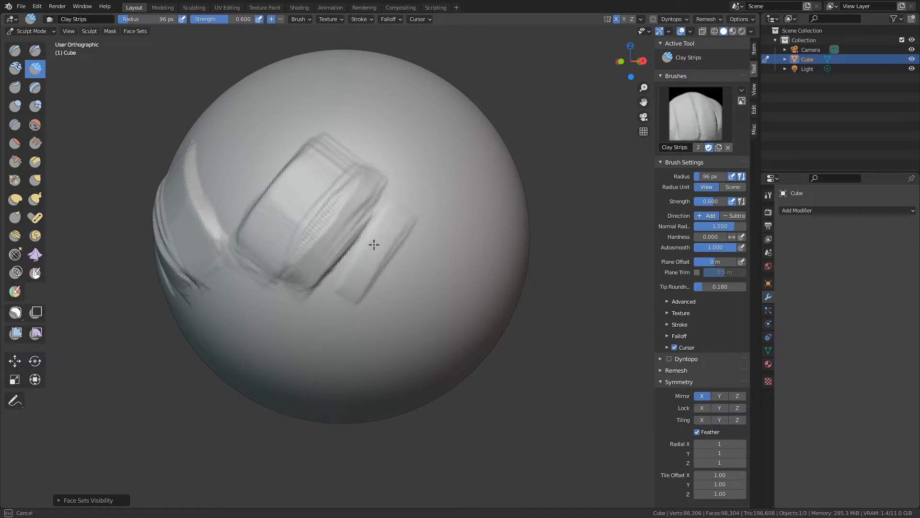
mouse_move(374, 244)
left_mouse_down()
mouse_move(339, 302)
mouse_move(401, 253)
mouse_move(367, 293)
left_mouse_up()
middle_click_drag(374, 287, 359, 269)
left_click_drag(317, 282, 376, 213)
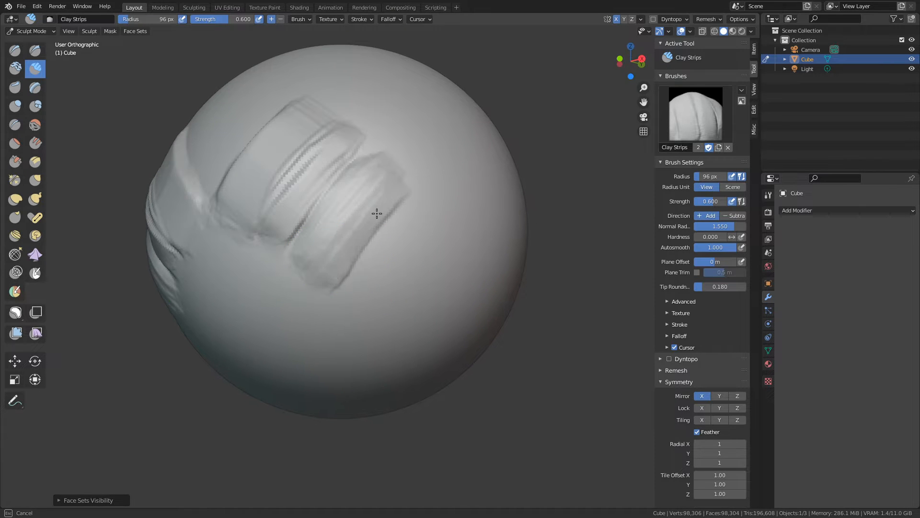
Sculpt over the newest clay band using full Autosmooth, and undo all bands to restore the plain sphere
mouse_move(353, 241)
middle_mouse_down()
mouse_move(398, 222)
mouse_move(337, 156)
mouse_move(363, 190)
middle_mouse_up()
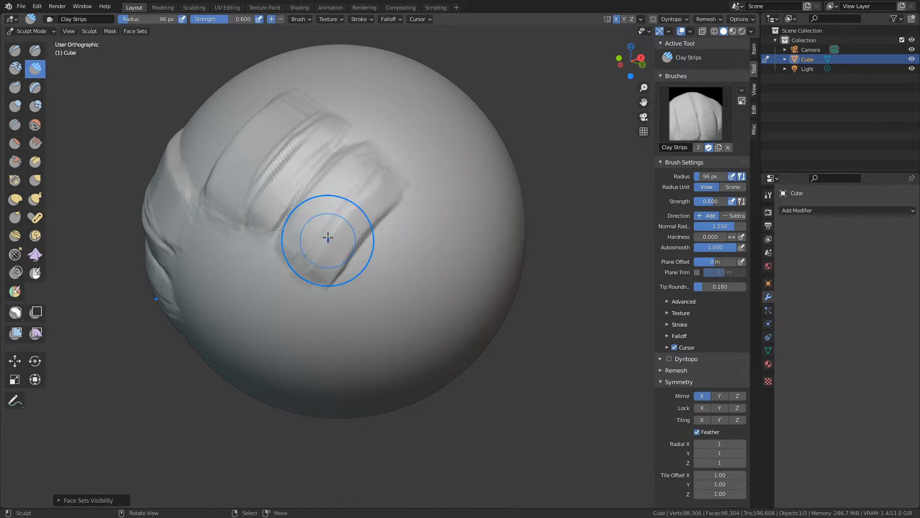
middle_click_drag(320, 256, 343, 158)
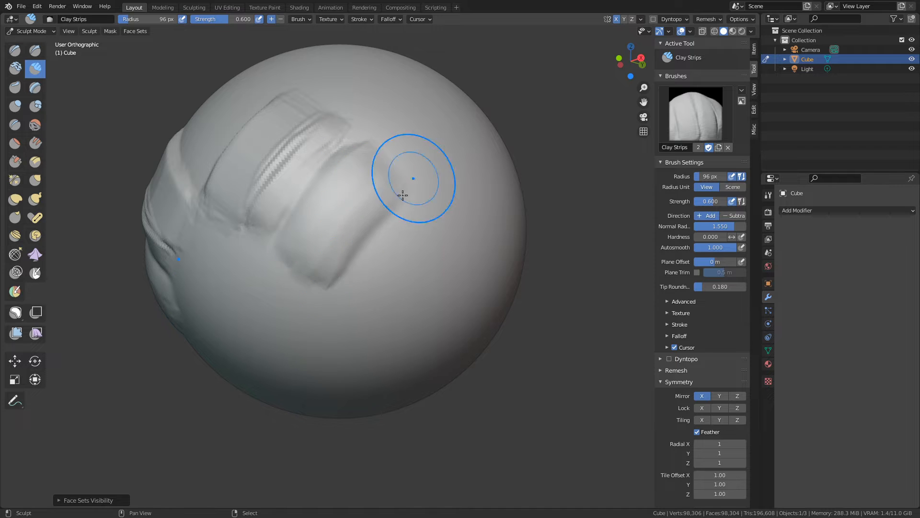
mouse_move(410, 180)
middle_mouse_down()
mouse_move(434, 218)
mouse_move(411, 226)
mouse_move(402, 263)
mouse_move(415, 263)
middle_mouse_up()
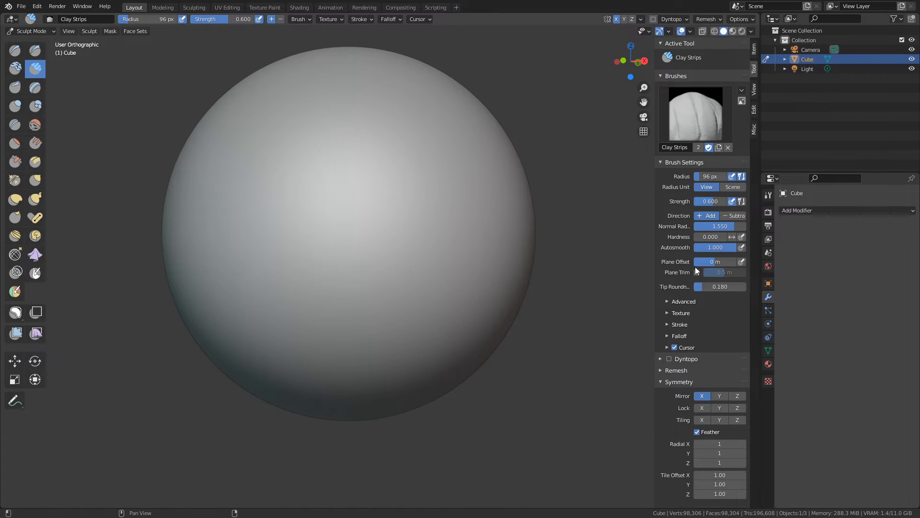
Set the Clay Strips Autosmooth to 0.000 and expand the brush's Advanced settings
left_click_drag(721, 248, 634, 245)
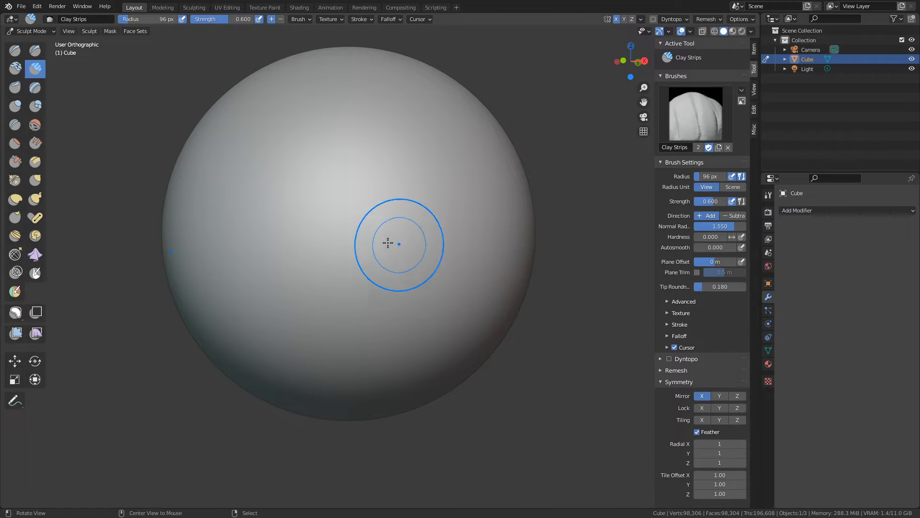
mouse_move(372, 261)
middle_mouse_down()
mouse_move(356, 216)
mouse_move(376, 194)
middle_mouse_up()
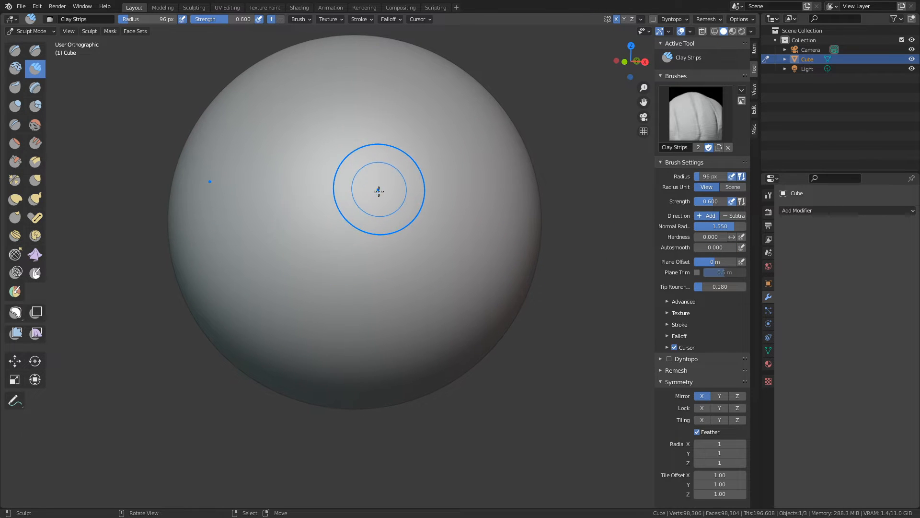
left_click(681, 300)
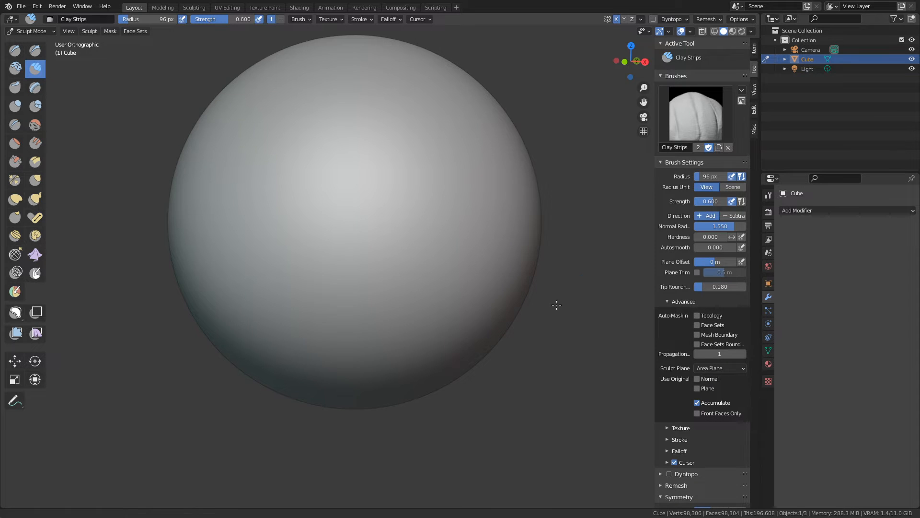
Duplicate the entire sphere mesh in Edit Mode and place the copy diagonally so it overlaps the original
middle_click_drag(594, 277, 538, 284, "shift")
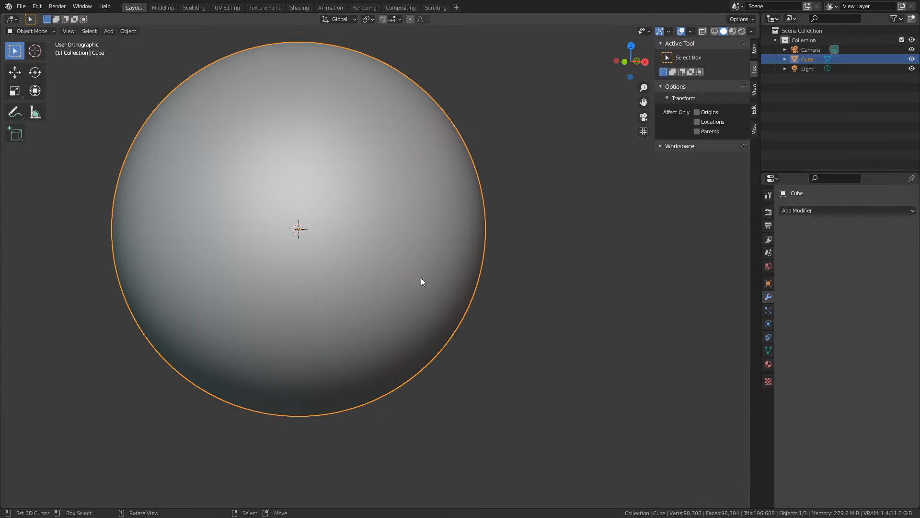
scroll(421, 282, "down", 2)
key("ctrl+Tab")
left_click(412, 264)
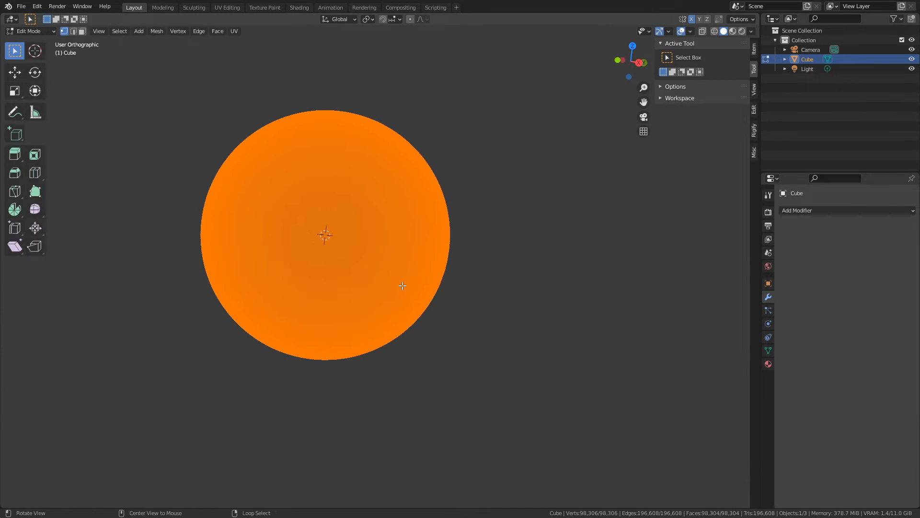
key("shift+d")
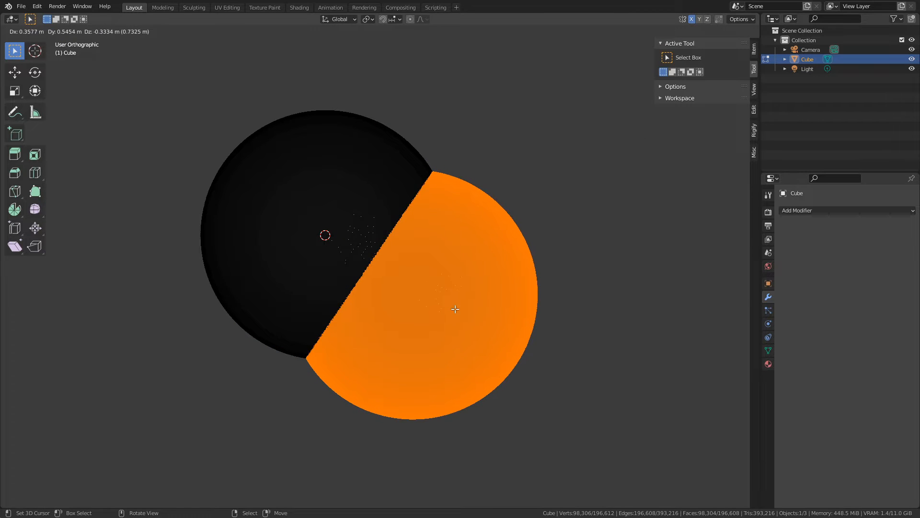
left_click(454, 309)
Leave Edit Mode and return to Sculpt Mode with the two overlapping spheres
key("ctrl+Tab")
left_click(357, 305)
middle_click_drag(357, 305, 364, 269)
key("ctrl+Tab")
left_click(366, 287)
scroll(355, 288, "up", 2)
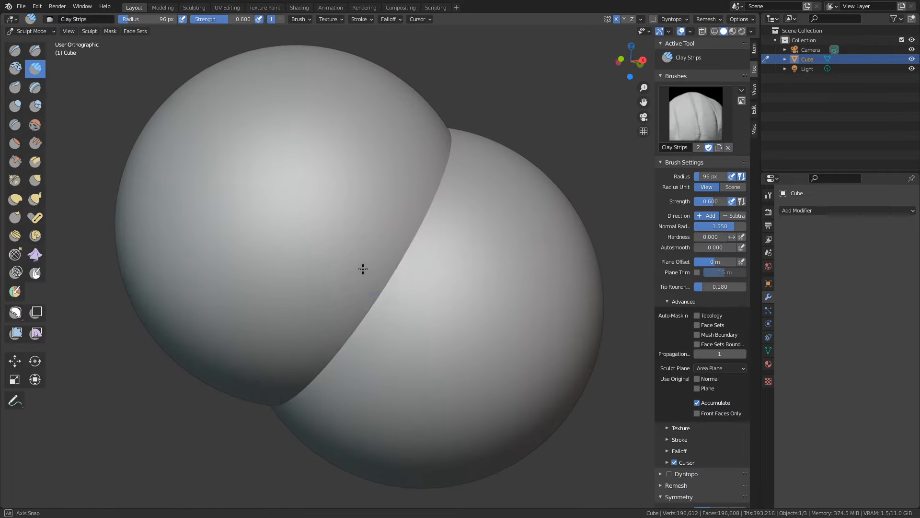
Try sculpting and smoothing Clay Strips strokes across the seam between both spheres, and undo them
mouse_move(371, 249)
left_mouse_down()
mouse_move(431, 299)
mouse_move(322, 207)
mouse_move(442, 288)
mouse_move(365, 254)
left_mouse_up()
mouse_move(442, 294)
middle_mouse_down()
mouse_move(393, 289)
mouse_move(446, 304)
middle_mouse_up()
mouse_move(437, 304)
left_mouse_down("shift")
mouse_move(429, 287)
mouse_move(347, 254)
left_mouse_up("shift")
key("ctrl+z")
key("ctrl+z")
key("ctrl+z")
key("ctrl+z")
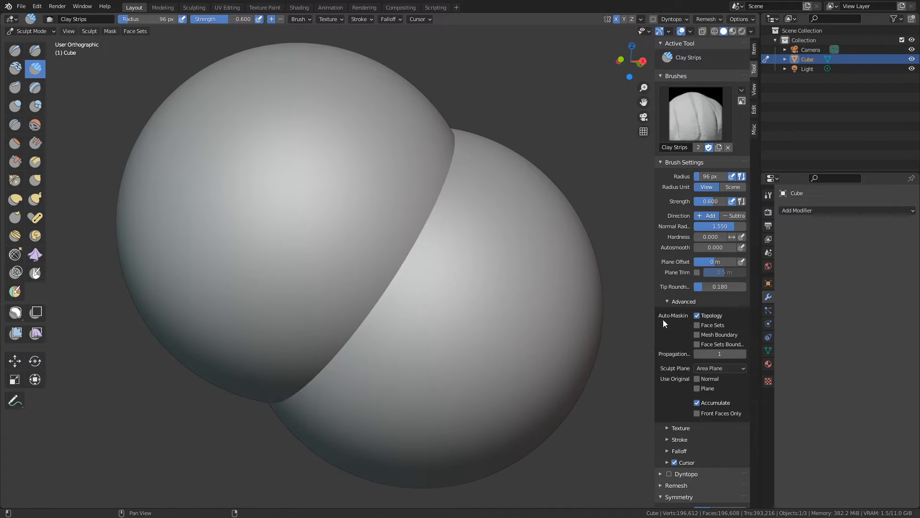
Enable Topology auto-masking to sculpt clay strokes over the first sphere's seam, and try the Grab brush beside it
mouse_move(330, 223)
left_mouse_down()
mouse_move(361, 263)
mouse_move(384, 206)
mouse_move(417, 239)
mouse_move(357, 299)
mouse_move(374, 273)
mouse_move(407, 283)
left_mouse_up()
mouse_move(422, 287)
middle_mouse_down()
mouse_move(409, 301)
mouse_move(463, 261)
middle_mouse_up()
key("g")
left_click_drag(417, 269, 484, 249)
mouse_move(524, 237)
middle_mouse_down()
mouse_move(479, 180)
mouse_move(514, 189)
mouse_move(470, 150)
mouse_move(363, 144)
mouse_move(394, 75)
mouse_move(390, 92)
mouse_move(534, 212)
mouse_move(527, 191)
middle_mouse_up()
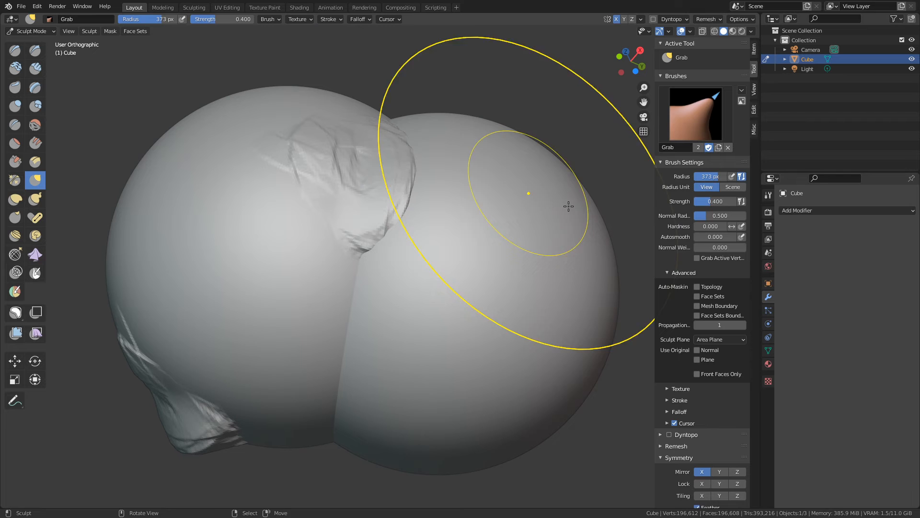
Enable Topology auto-masking for Grab, enlarge the radius to 493 px and pull the first sphere's seam area outward
left_click(696, 287)
key("f")
left_click(405, 163)
left_click_drag(356, 120, 384, 69)
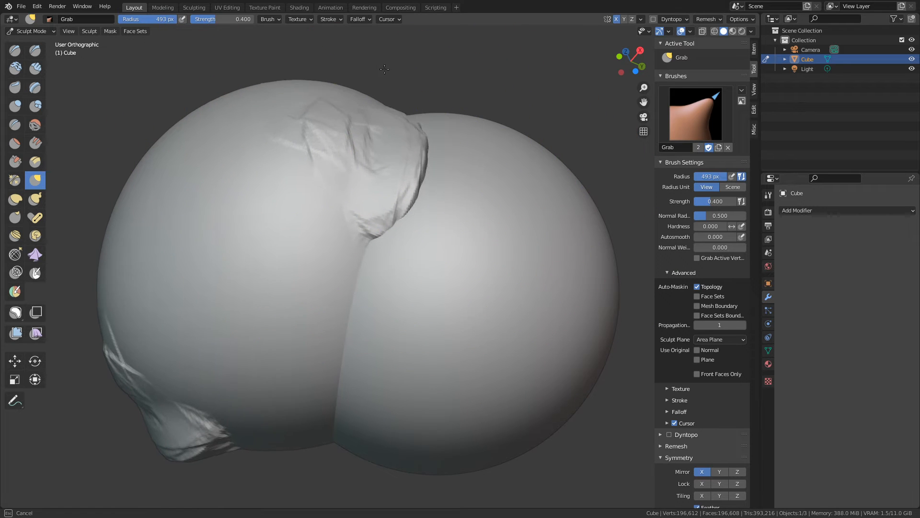
middle_click_drag(384, 69, 386, 77)
Pull the seam area further with a 435 px Grab radius, and turn Topology auto-masking off
key("f")
left_click(390, 84)
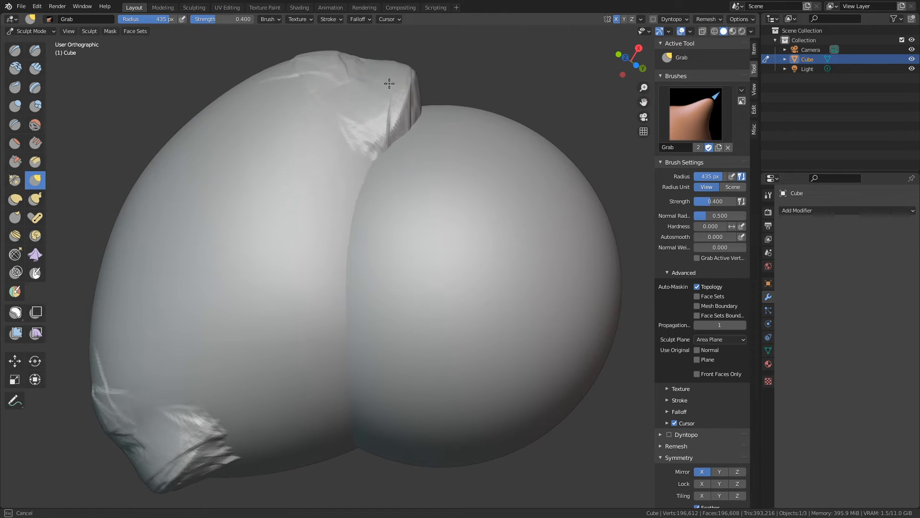
left_click_drag(390, 83, 402, 74)
middle_click_drag(385, 106, 401, 114)
left_click_drag(462, 135, 435, 201)
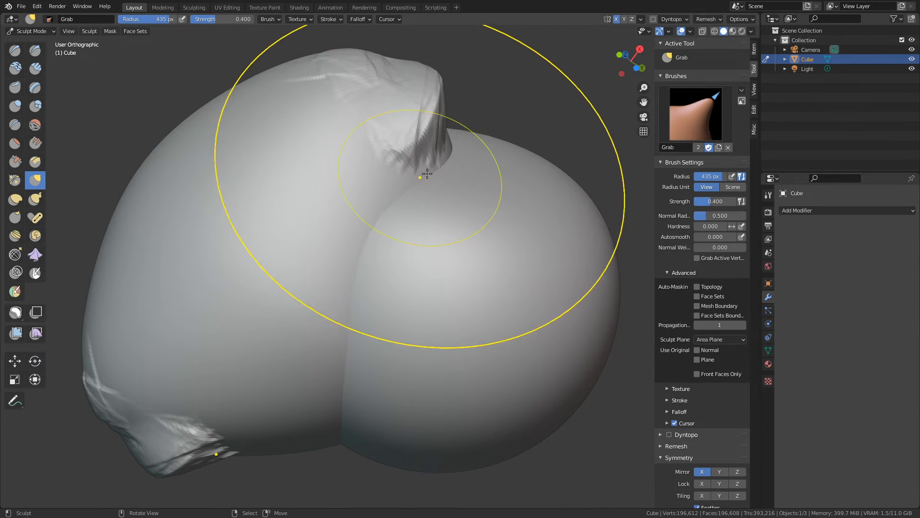
Grab the seam region inward and smooth its rough bump, adjusting the brush radius to 310 px
left_click_drag(420, 175, 398, 229)
key("f")
left_click(386, 215)
middle_click_drag(417, 214, 416, 224)
mouse_move(416, 178)
left_mouse_down("shift")
mouse_move(397, 148)
mouse_move(357, 229)
left_mouse_up("shift")
key("f")
mouse_move(358, 228)
middle_mouse_down()
mouse_move(486, 257)
mouse_move(446, 241)
mouse_move(462, 245)
middle_mouse_up()
left_click(452, 254)
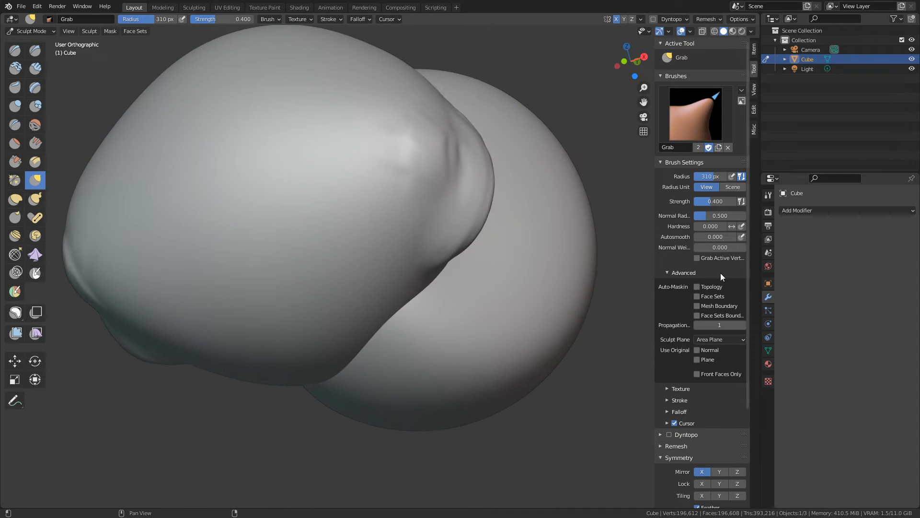
Paint a mirrored round face set on the first sphere using Draw Face Sets with a 152 px radius
left_click(15, 291)
key("f")
left_click(267, 174)
mouse_move(329, 179)
left_mouse_down()
mouse_move(302, 214)
mouse_move(322, 167)
mouse_move(330, 188)
left_mouse_up()
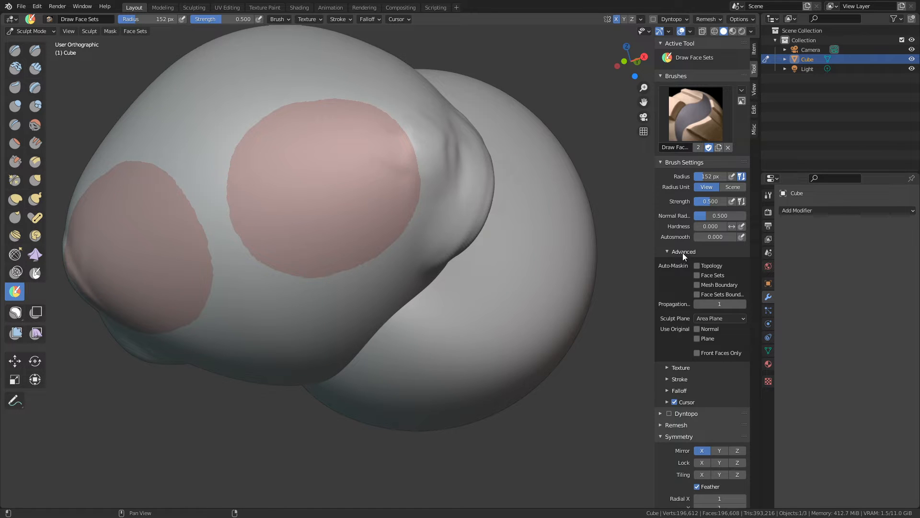
Switch Clay Strips auto-masking from Topology to Face Sets and reduce the brush radius to 112 px
key("c")
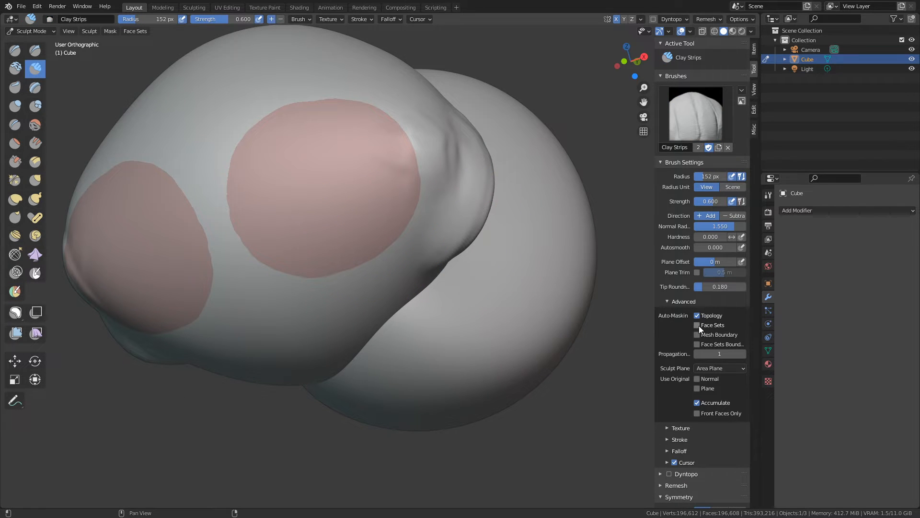
left_click(696, 316)
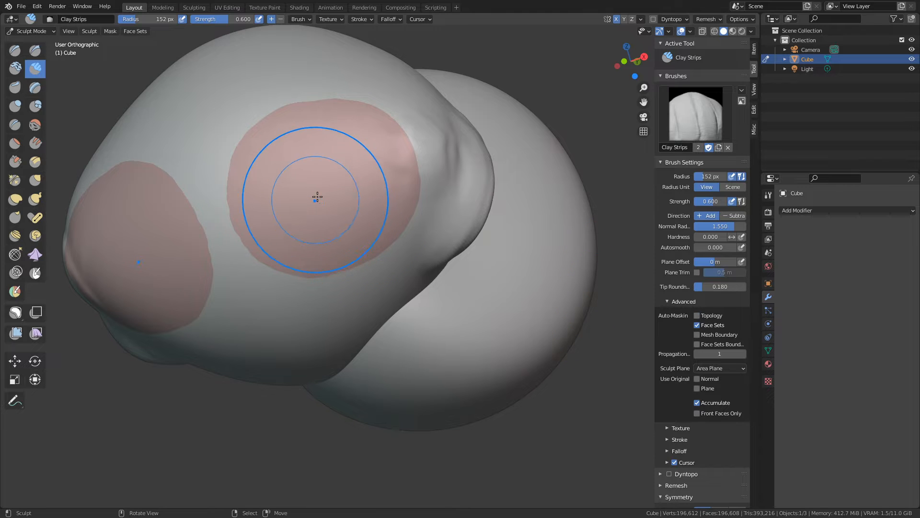
key("f")
left_click(312, 163)
Sculpt test clay strokes inside the painted face set and on the surface around it, undoing each attempt
mouse_move(311, 163)
left_mouse_down()
mouse_move(303, 154)
mouse_move(328, 129)
mouse_move(383, 173)
mouse_move(307, 226)
mouse_move(240, 197)
mouse_move(257, 218)
mouse_move(282, 156)
mouse_move(302, 180)
left_mouse_up()
middle_click_drag(355, 181, 314, 216)
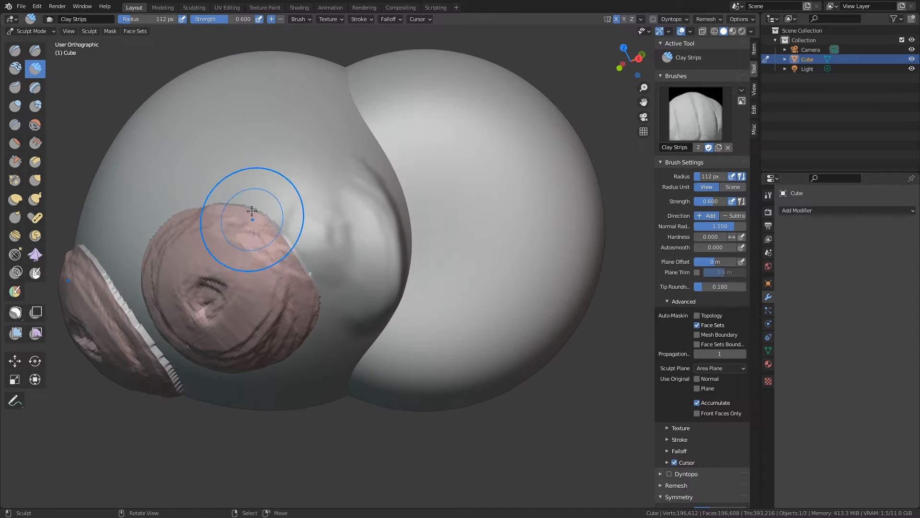
key("ctrl+z")
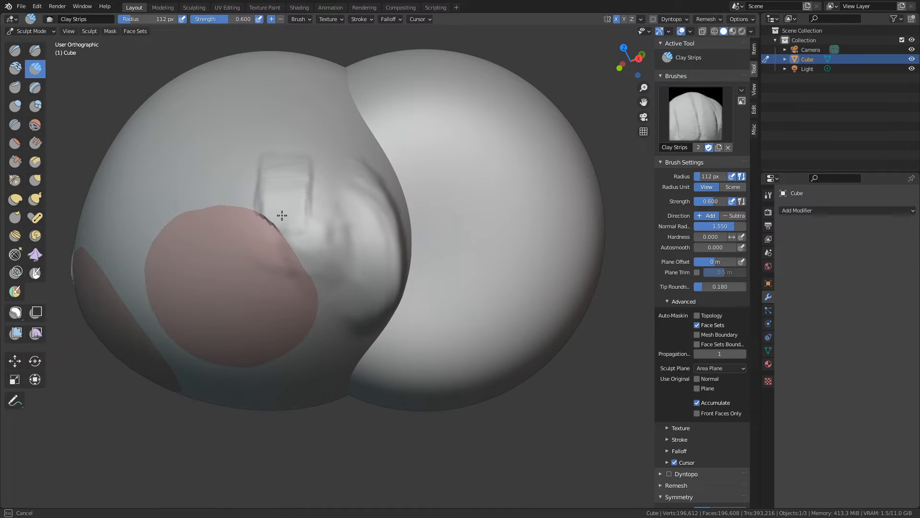
mouse_move(256, 159)
left_mouse_down()
mouse_move(240, 197)
mouse_move(303, 248)
left_mouse_up()
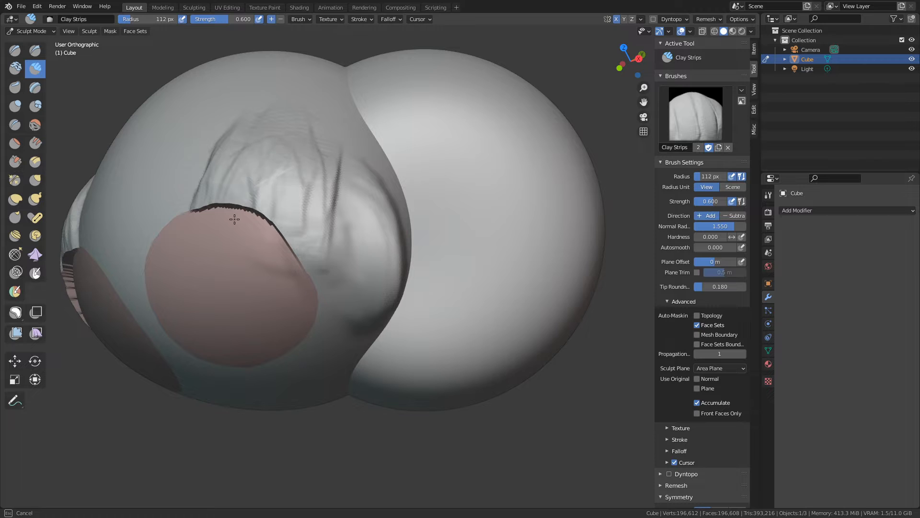
middle_click_drag(282, 224, 379, 155)
key("ctrl+z")
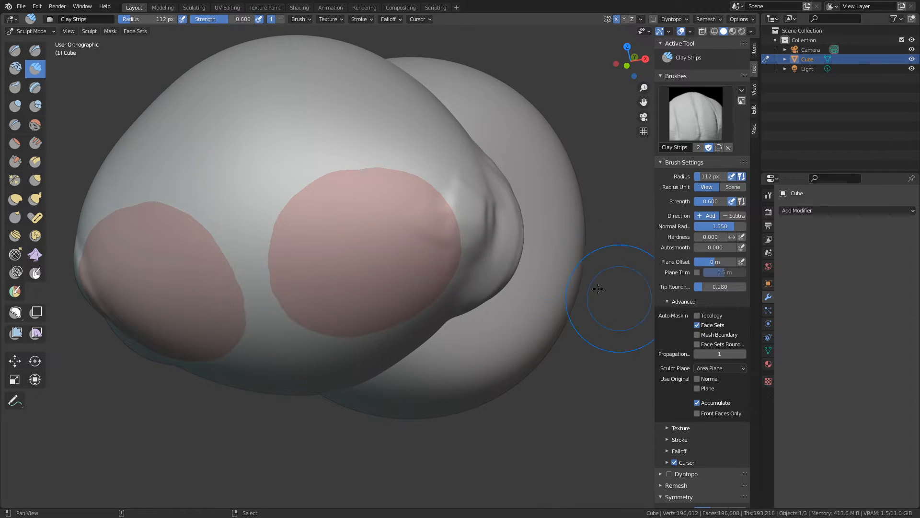
Switch to Object Mode, add a plane and move it above the spheres
mouse_move(494, 213)
middle_mouse_down()
mouse_move(434, 220)
mouse_move(464, 266)
mouse_move(437, 289)
middle_mouse_up()
scroll(429, 230, "down", 2)
key("ctrl+Tab")
key("alt+a")
key("shift+a")
mouse_move(473, 238)
left_click(515, 237)
key("g")
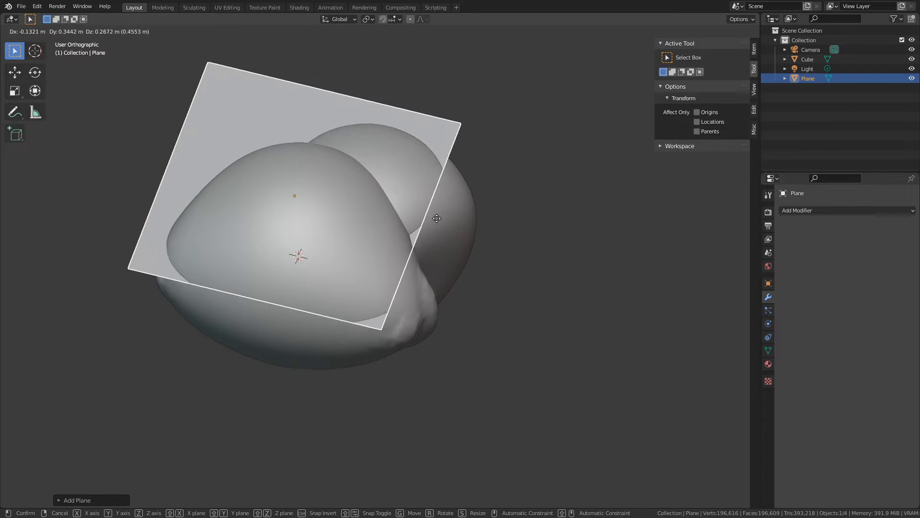
left_click(433, 159)
Enter Edit Mode on the plane and subdivide it six times into a dense grid
key("ctrl+Tab")
mouse_move(441, 192)
middle_mouse_down("shift")
mouse_move(487, 330)
mouse_move(478, 277)
middle_mouse_up("shift")
left_click(496, 327)
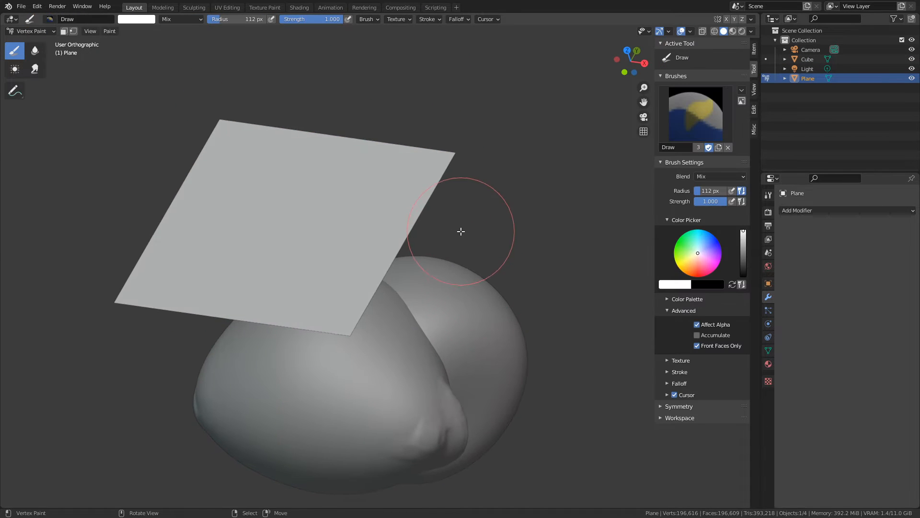
key("Tab")
right_click(446, 212)
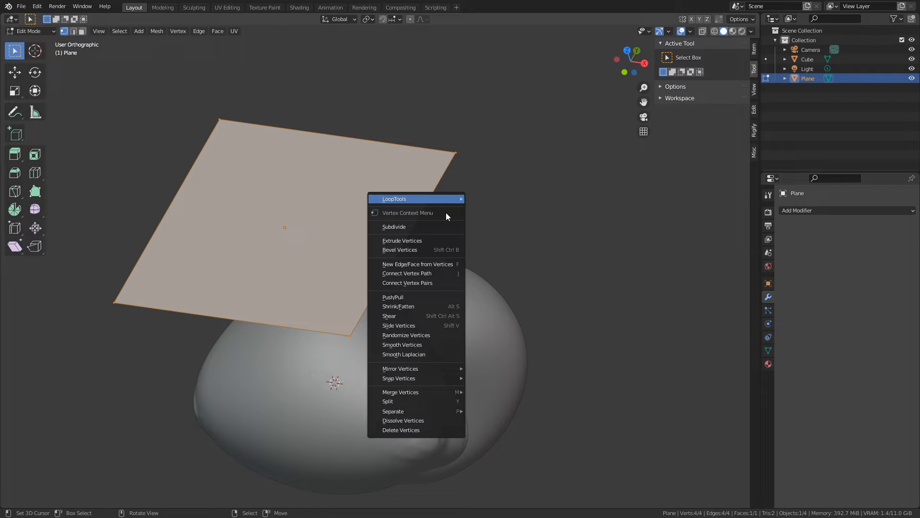
left_click(425, 229)
right_click(413, 226)
left_click(413, 227)
right_click(413, 228)
left_click(413, 227)
right_click(413, 227)
left_click(413, 227)
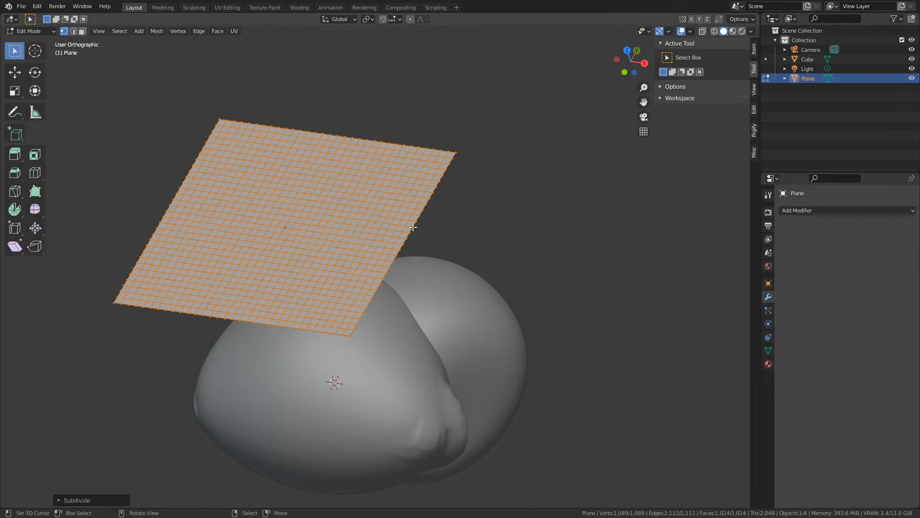
right_click(413, 228)
left_click(413, 227)
Enter Sculpt Mode on the subdivided plane and set up the Grab brush with a 255 px radius
key("Tab")
key("g")
key("f")
mouse_move(382, 187)
middle_mouse_down("shift")
mouse_move(430, 234)
mouse_move(431, 214)
mouse_move(407, 230)
middle_mouse_up("shift")
left_click(497, 209)
middle_click_drag(407, 231, 416, 225)
key("f")
left_click(426, 223)
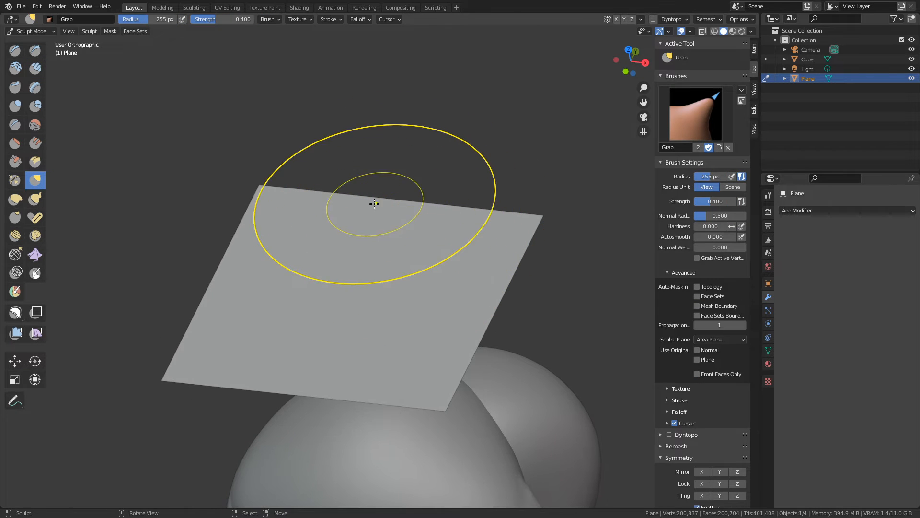
Pull two edges of the plane upward into waves with Grab
left_click_drag(388, 213, 375, 81)
mouse_move(378, 111)
left_mouse_down("alt")
mouse_move(317, 144)
mouse_move(411, 207)
mouse_move(335, 218)
mouse_move(347, 185)
mouse_move(322, 166)
left_mouse_up("alt")
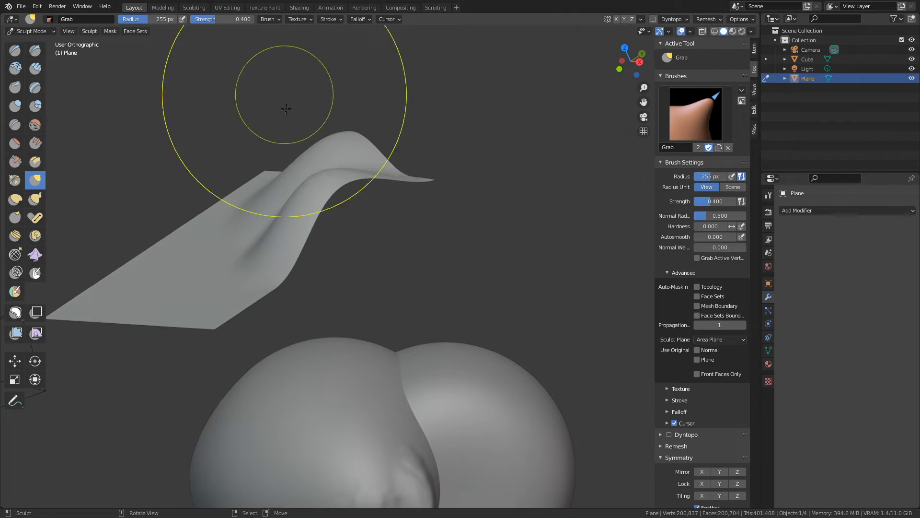
mouse_move(287, 125)
middle_mouse_down()
mouse_move(299, 225)
mouse_move(336, 312)
mouse_move(453, 214)
mouse_move(448, 226)
mouse_move(455, 221)
middle_mouse_up()
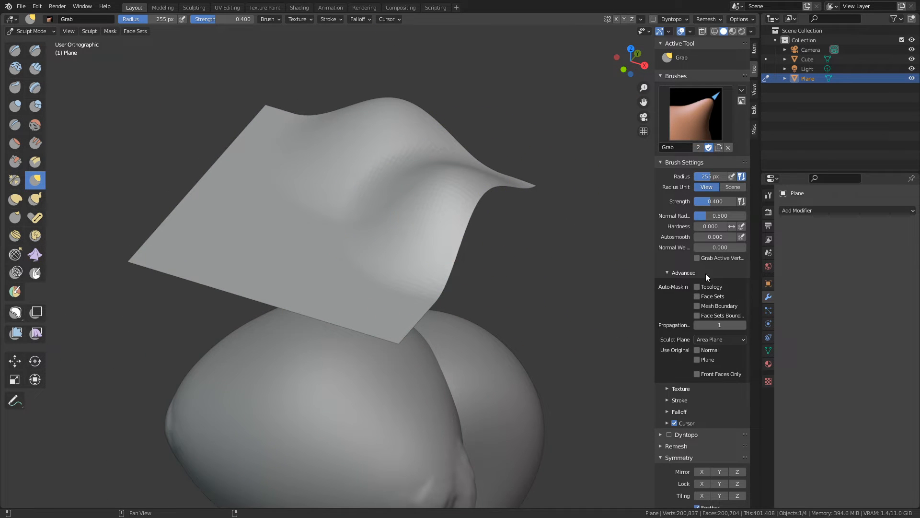
Enable Mesh Boundary auto-masking for Grab and deform the plane beside its remaining straight edges
left_click(697, 306)
mouse_move(408, 269)
middle_mouse_down()
mouse_move(386, 240)
mouse_move(431, 242)
mouse_move(368, 240)
mouse_move(333, 80)
mouse_move(366, 76)
mouse_move(470, 232)
mouse_move(448, 260)
mouse_move(468, 286)
mouse_move(384, 230)
mouse_move(378, 213)
mouse_move(378, 279)
mouse_move(435, 271)
mouse_move(438, 250)
mouse_move(475, 224)
mouse_move(384, 189)
mouse_move(452, 263)
mouse_move(374, 216)
mouse_move(317, 203)
middle_mouse_up()
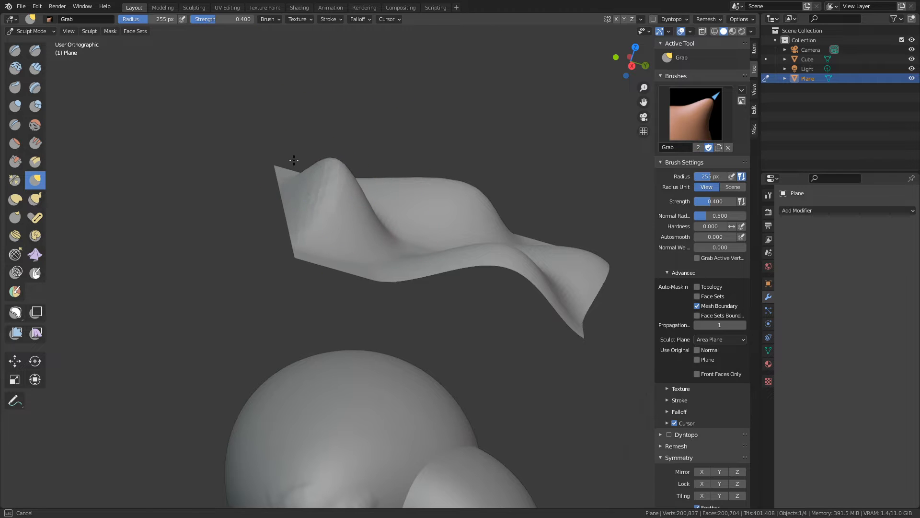
middle_click_drag(294, 160, 328, 299)
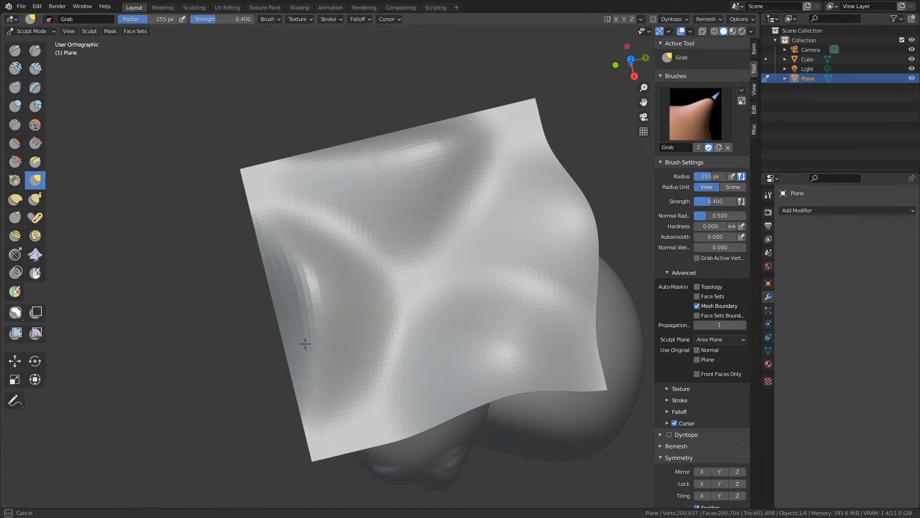
mouse_move(306, 344)
middle_mouse_down()
mouse_move(442, 370)
mouse_move(565, 350)
mouse_move(261, 271)
mouse_move(427, 333)
mouse_move(283, 339)
mouse_move(501, 288)
mouse_move(390, 274)
mouse_move(463, 334)
middle_mouse_up()
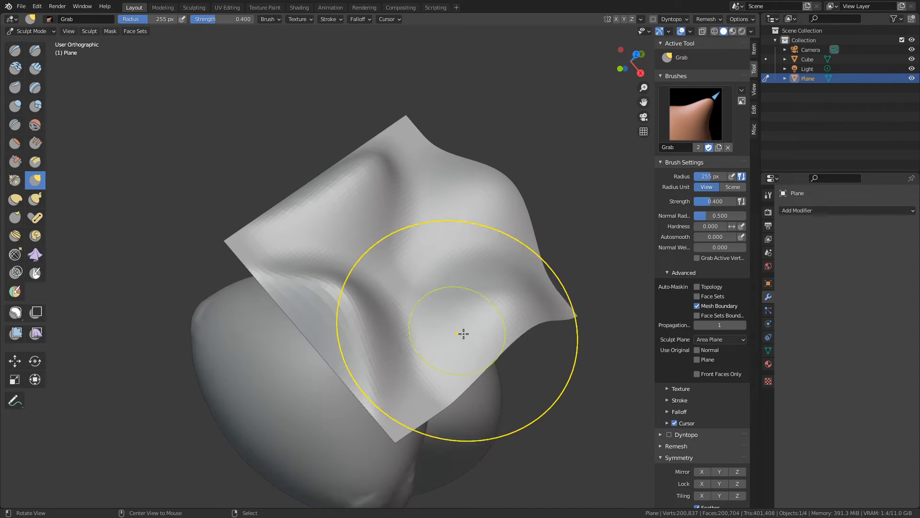
left_click_drag(463, 333, 390, 297, "alt")
Delete the plane, select the sphere mesh and return it to Sculpt Mode
key("ctrl+Tab")
key("Delete")
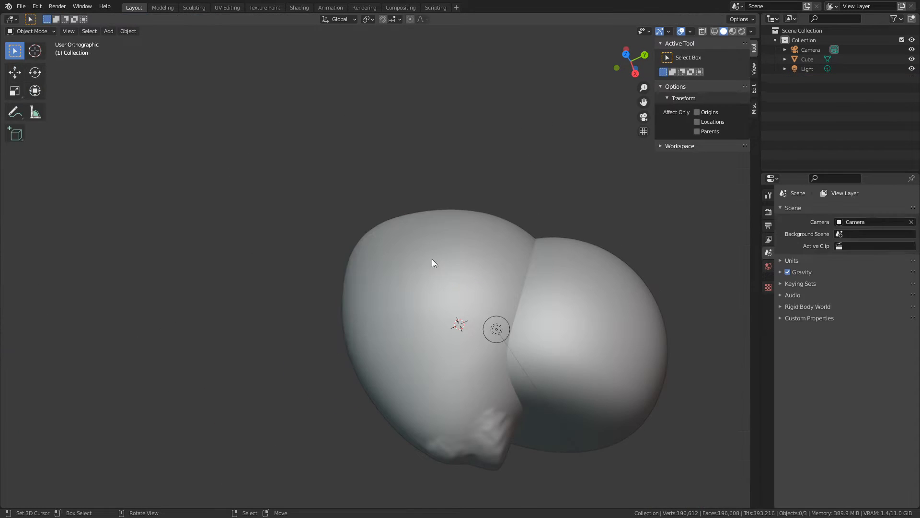
left_click(449, 297)
key("ctrl+Tab")
mouse_move(441, 314)
middle_mouse_down()
mouse_move(461, 293)
mouse_move(460, 263)
mouse_move(433, 294)
mouse_move(446, 297)
middle_mouse_up()
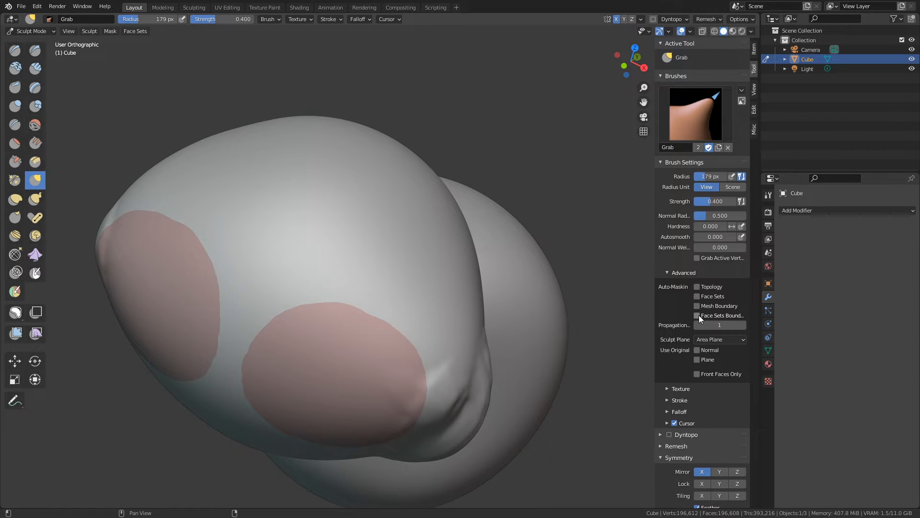
Enable Face Sets Boundary auto-masking for Grab and test pulling the surface along the upper edge of the face set
scroll(374, 310, "up", 2)
middle_click_drag(331, 379, 362, 342, "shift")
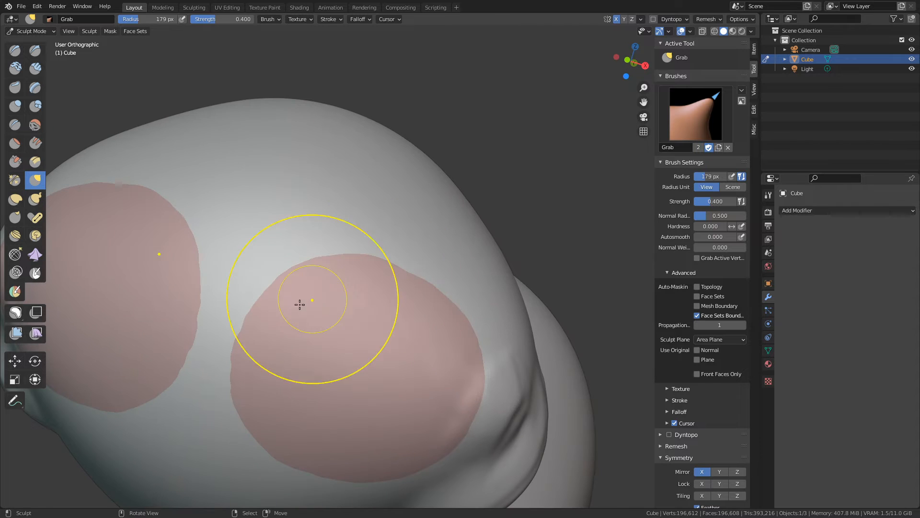
key("ctrl+z")
mouse_move(321, 249)
left_mouse_down()
mouse_move(318, 287)
mouse_move(267, 314)
mouse_move(281, 295)
left_mouse_up()
Switch to Clay Strips, replace Face Sets auto-masking with Face Sets Boundary and paint strokes across the face set's border
key("c")
left_click_drag(333, 262, 331, 276)
middle_click_drag(331, 275, 355, 304)
key("ctrl+z")
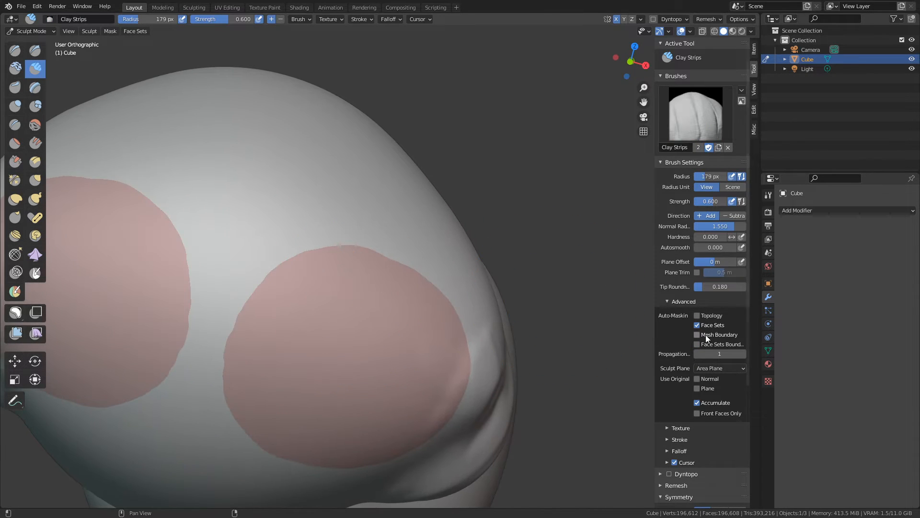
mouse_move(300, 301)
left_mouse_down()
mouse_move(264, 307)
mouse_move(266, 317)
left_mouse_up()
scroll(292, 296, "up", 2)
mouse_move(269, 318)
middle_mouse_down()
mouse_move(292, 295)
mouse_move(249, 312)
mouse_move(319, 253)
mouse_move(422, 228)
middle_mouse_up()
mouse_move(481, 223)
middle_mouse_down()
mouse_move(441, 232)
mouse_move(455, 205)
mouse_move(452, 246)
middle_mouse_up()
scroll(452, 246, "up", 3)
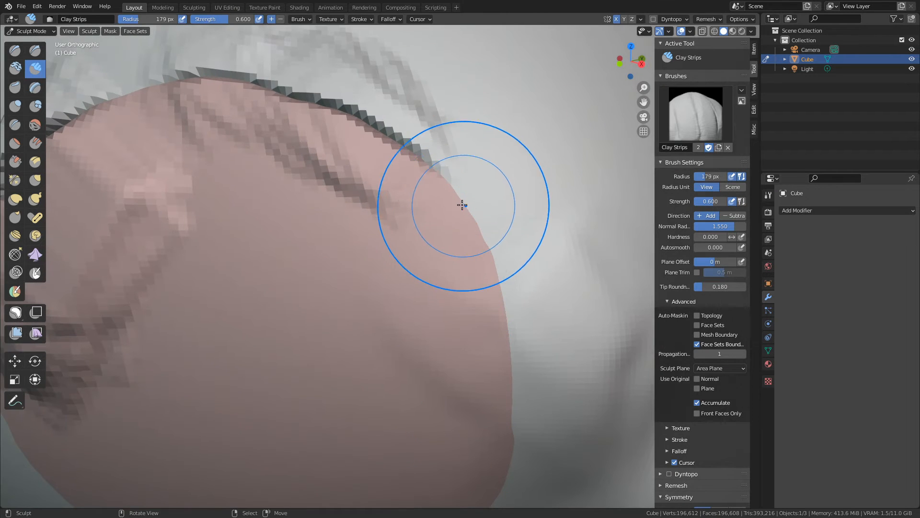
mouse_move(509, 309)
middle_mouse_down("ctrl")
mouse_move(452, 211)
mouse_move(468, 274)
mouse_move(316, 284)
middle_mouse_up("ctrl")
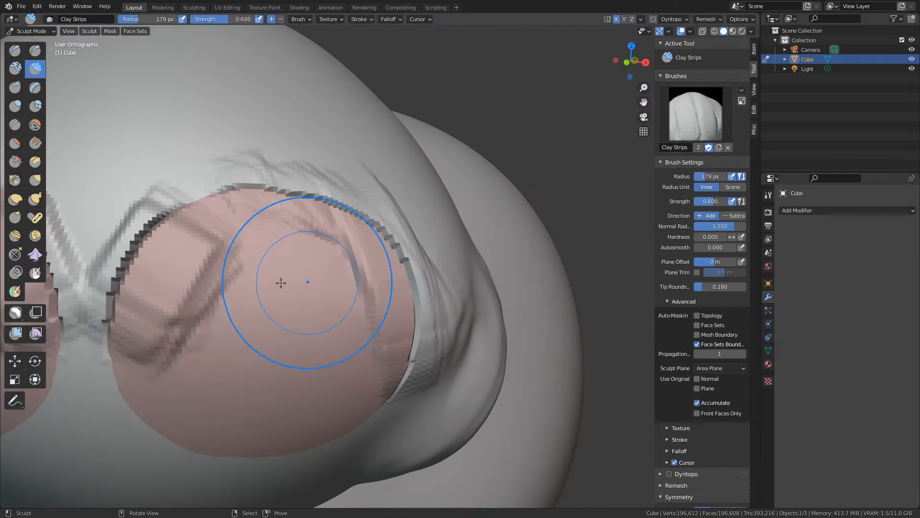
Smooth the strokes around the face set and add more clay strokes along its underside
mouse_move(281, 284)
left_mouse_down("shift")
mouse_move(194, 210)
mouse_move(450, 309)
mouse_move(450, 371)
left_mouse_up("shift")
mouse_move(446, 395)
middle_mouse_down()
mouse_move(419, 357)
mouse_move(476, 167)
middle_mouse_up()
mouse_move(432, 286)
left_mouse_down()
mouse_move(355, 307)
mouse_move(283, 297)
mouse_move(303, 331)
mouse_move(434, 284)
left_mouse_up()
middle_click_drag(434, 284, 356, 367)
middle_click_drag(404, 276, 407, 304, "ctrl")
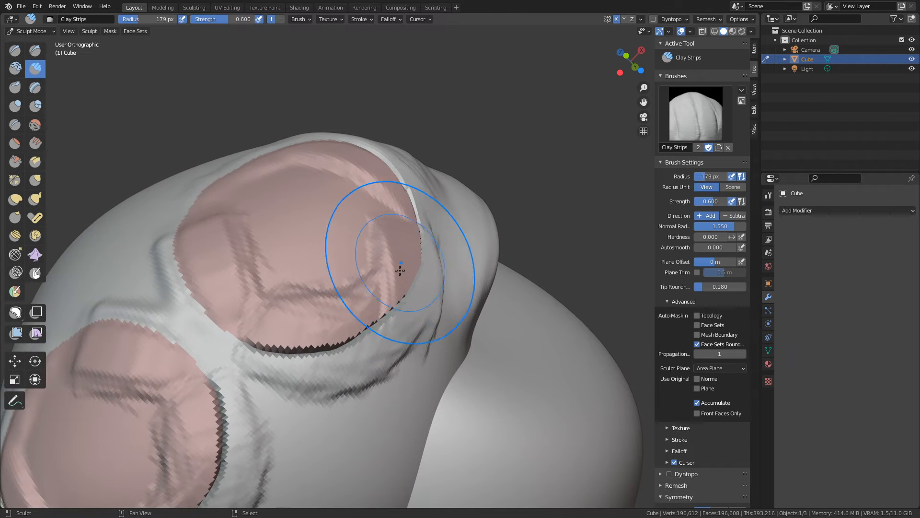
Smooth the clay strokes on both face sets and along their borders, setting the brush radius to 140 px
mouse_move(401, 269)
left_mouse_down("shift")
mouse_move(451, 258)
mouse_move(436, 300)
left_mouse_up("shift")
key("f")
left_click(418, 300)
mouse_move(281, 283)
left_mouse_down("shift")
mouse_move(259, 235)
mouse_move(434, 285)
left_mouse_up("shift")
mouse_move(408, 313)
middle_mouse_down()
mouse_move(456, 297)
mouse_move(630, 335)
middle_mouse_up()
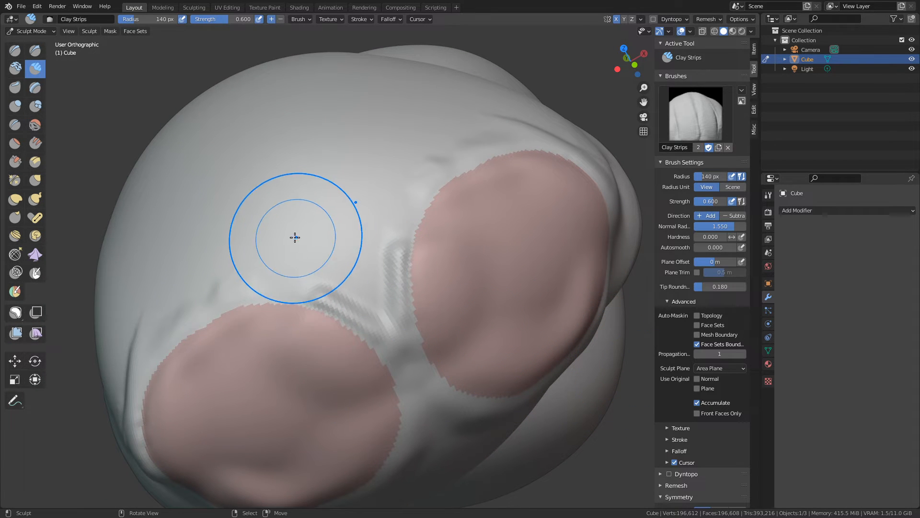
Build up a clay mound with Accumulate on above the face sets and undo it
mouse_move(334, 137)
left_mouse_down()
mouse_move(425, 127)
mouse_move(382, 192)
mouse_move(361, 131)
mouse_move(403, 174)
mouse_move(357, 195)
mouse_move(339, 142)
mouse_move(362, 84)
mouse_move(413, 117)
mouse_move(369, 197)
mouse_move(322, 160)
mouse_move(357, 110)
mouse_move(350, 128)
left_mouse_up()
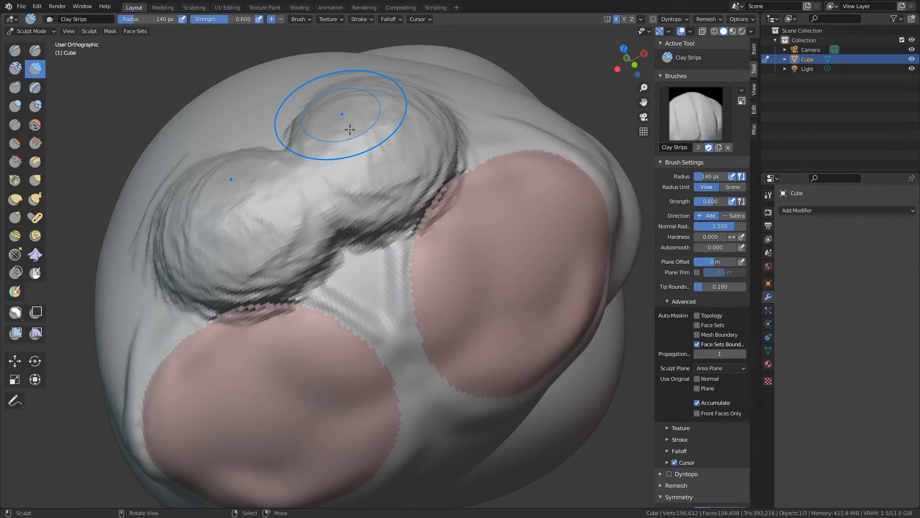
key("ctrl+z")
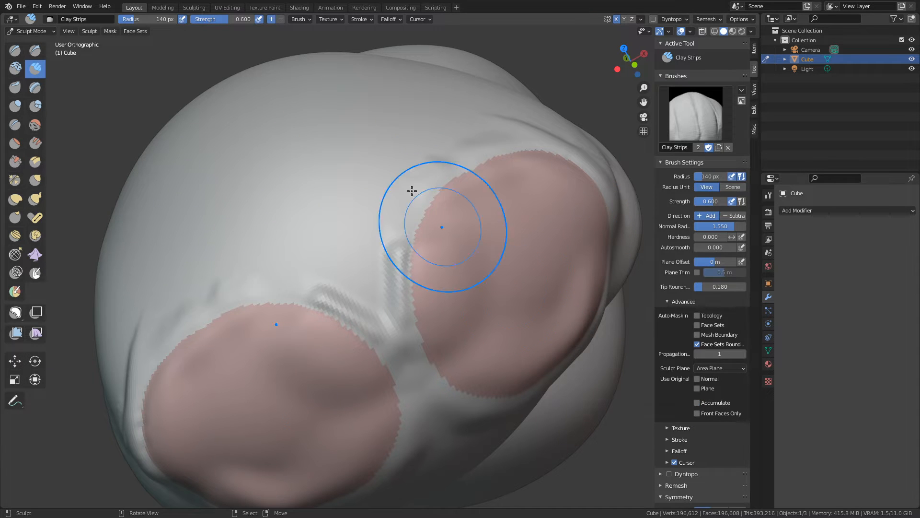
Paint the mound above the face sets with Accumulate disabled, then re-enable Accumulate and build it up
mouse_move(397, 159)
left_mouse_down()
mouse_move(413, 154)
mouse_move(403, 173)
left_mouse_up()
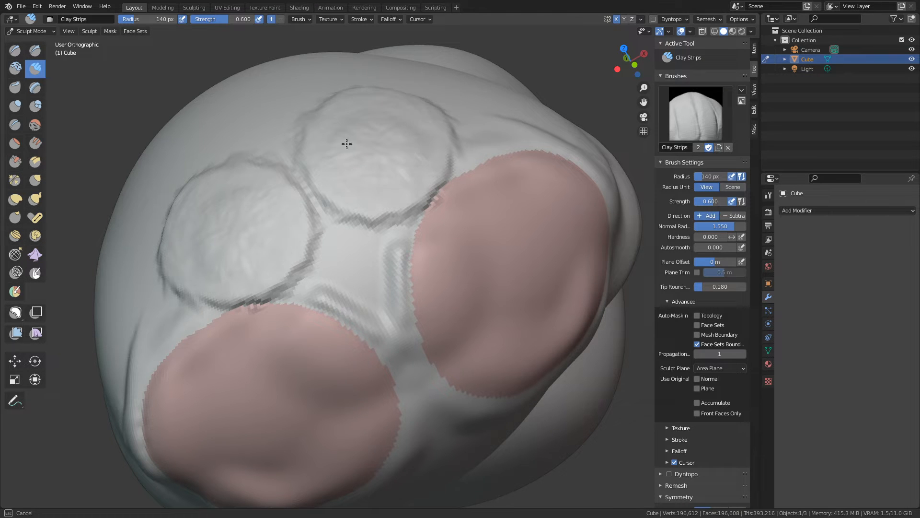
left_click(697, 402)
mouse_move(448, 193)
left_mouse_down()
mouse_move(349, 179)
mouse_move(322, 137)
mouse_move(376, 99)
mouse_move(409, 160)
mouse_move(340, 155)
mouse_move(388, 117)
mouse_move(343, 136)
mouse_move(297, 191)
mouse_move(385, 197)
mouse_move(300, 172)
mouse_move(353, 184)
left_mouse_up()
Set the brush radius to 145 px, smooth the raised mound and enable Front Faces Only
mouse_move(424, 226)
middle_mouse_down()
mouse_move(452, 259)
mouse_move(425, 235)
middle_mouse_up()
key("f")
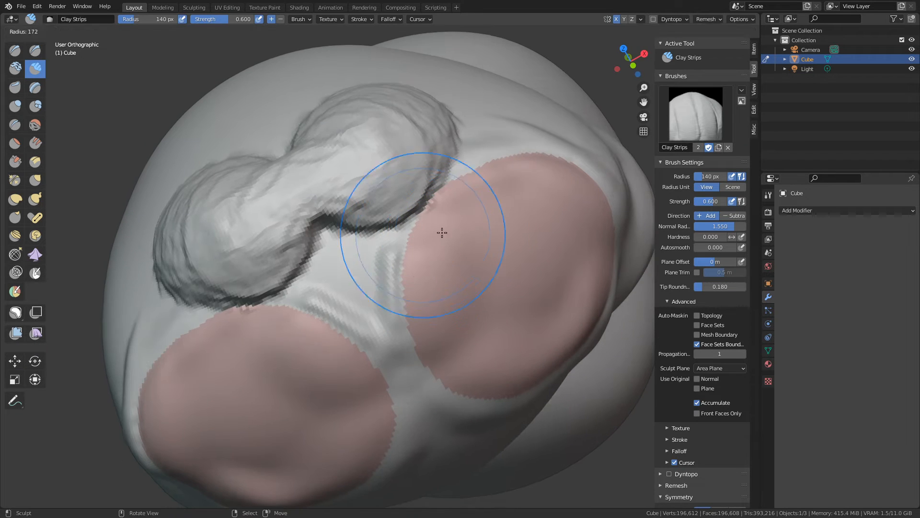
left_click(429, 233)
mouse_move(383, 158)
left_mouse_down("shift")
mouse_move(222, 243)
mouse_move(397, 202)
left_mouse_up("shift")
mouse_move(422, 288)
middle_mouse_down()
mouse_move(429, 296)
mouse_move(425, 265)
mouse_move(436, 249)
middle_mouse_up()
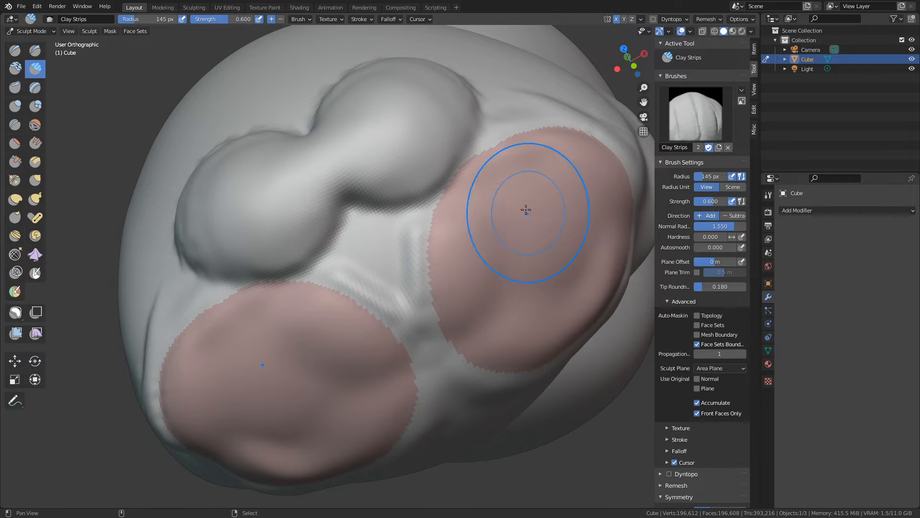
Leave Sculpt Mode, deselect everything and add a mesh plane
middle_click_drag(526, 210, 458, 298, "shift")
scroll(448, 322, "down", 4)
key("ctrl+Tab")
key("alt+a")
key("shift+a")
mouse_move(459, 178)
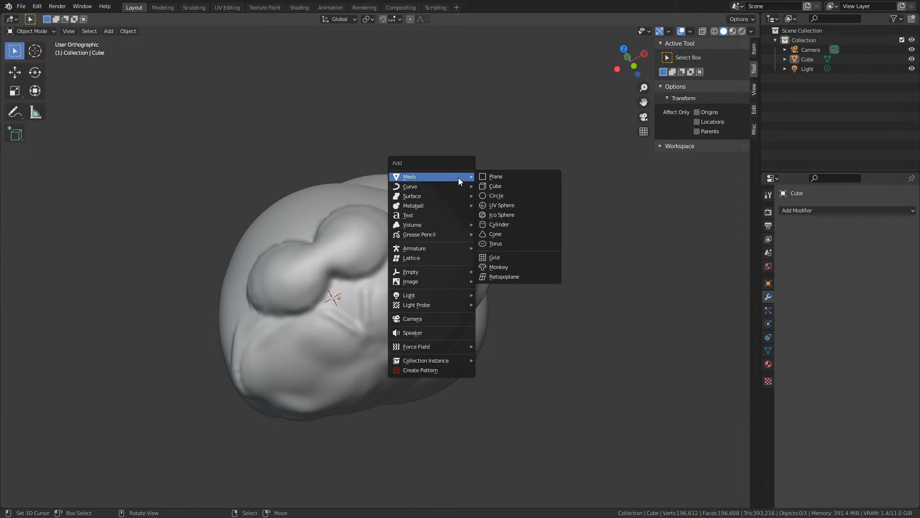
left_click(498, 176)
Subdivide the new plane six times in Edit Mode
key("ctrl+Tab")
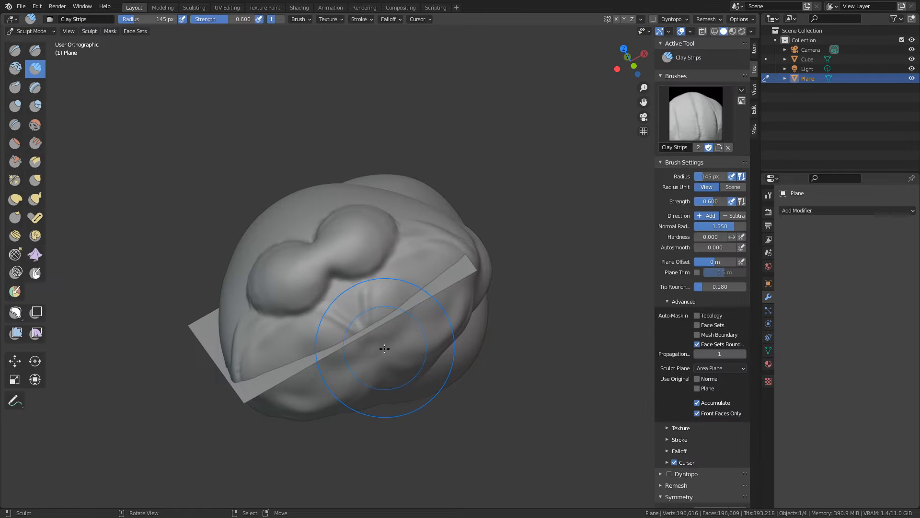
key("Tab")
right_click(383, 346)
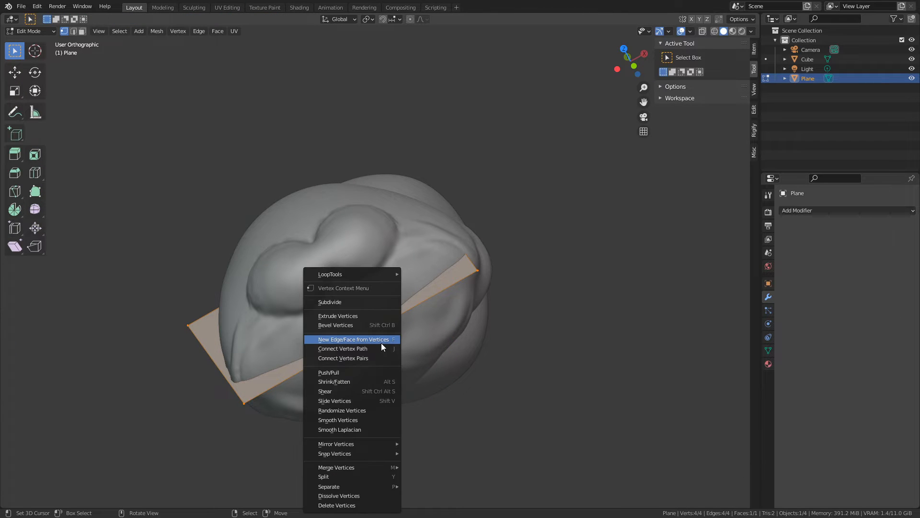
left_click(350, 299)
right_click(350, 298)
left_click(350, 298)
right_click(350, 298)
left_click(350, 298)
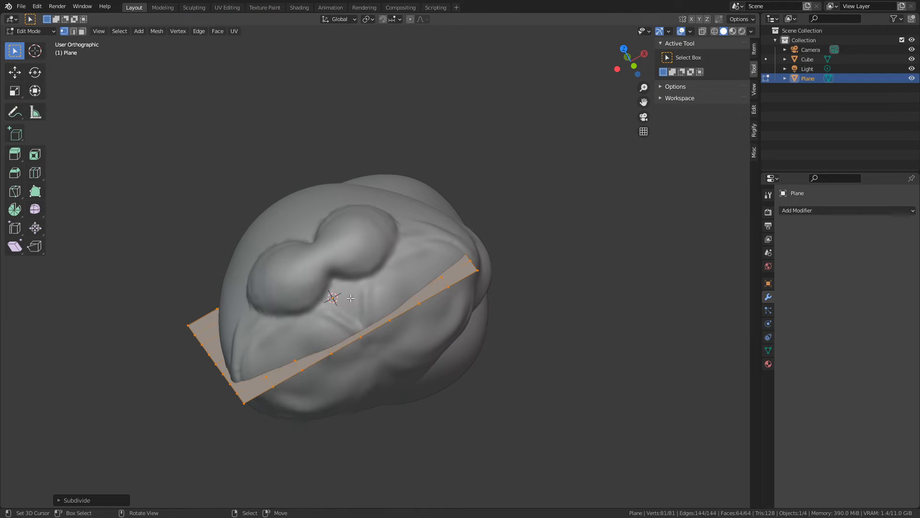
right_click(350, 298)
left_click(350, 298)
right_click(350, 298)
left_click(350, 298)
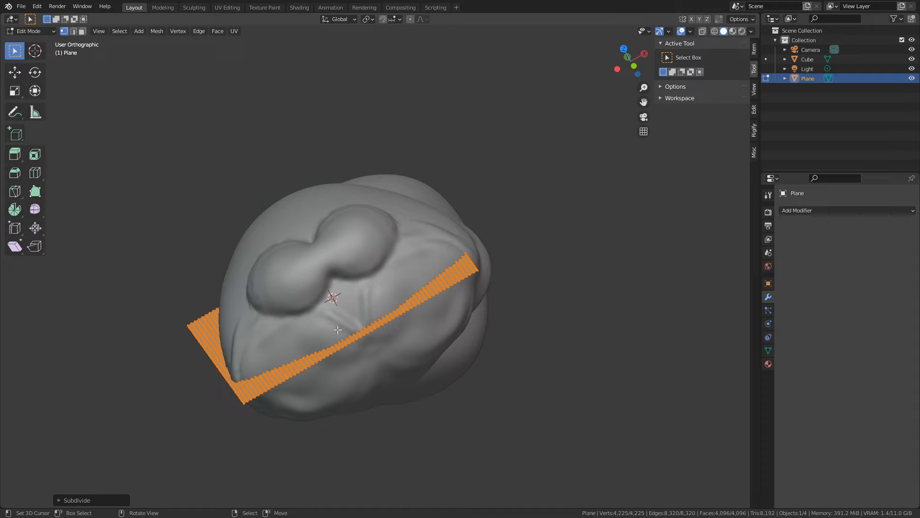
Isolate the plane in Local View, extrude it into a thin slab and return to Object Mode
key("KP_Divide")
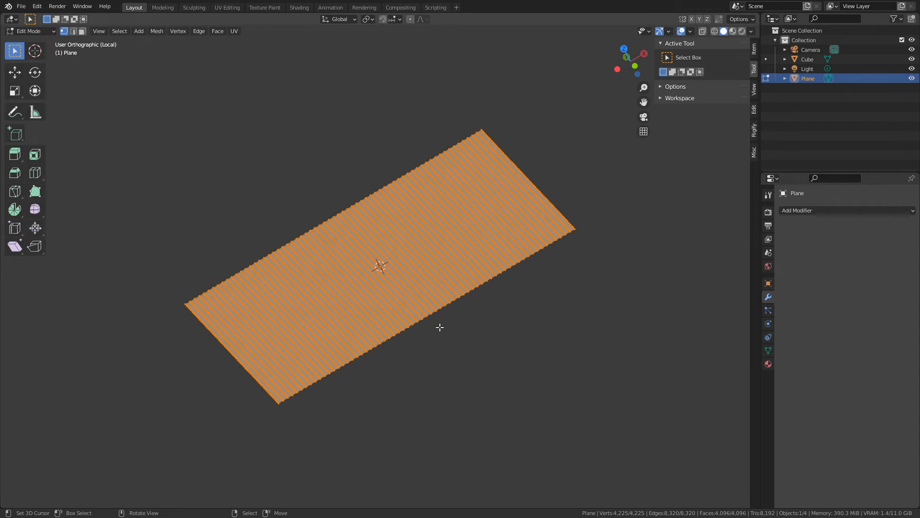
key("e")
left_click(432, 313)
key("Tab")
middle_click_drag(387, 323, 450, 319)
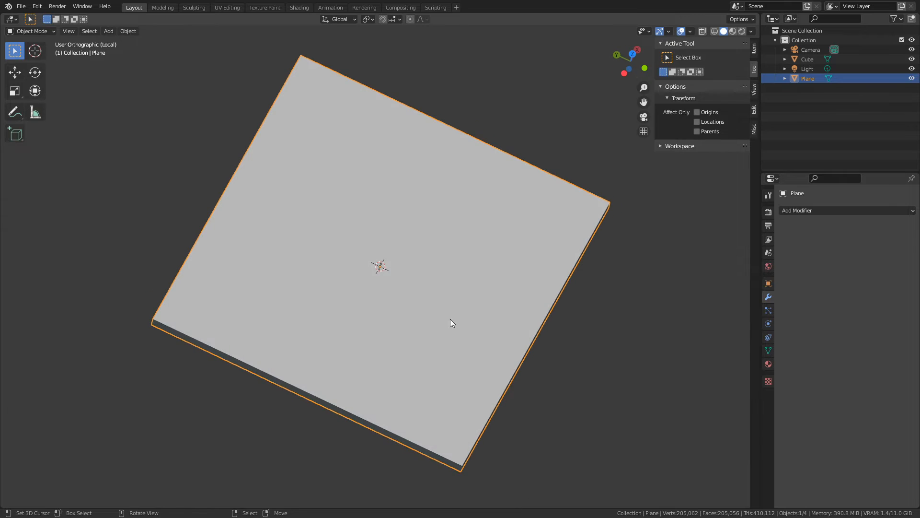
Enter Sculpt Mode on the slab with Clay Strips at a 102 px radius and Front Faces Only disabled
key("ctrl+Tab")
middle_click_drag(384, 279, 396, 283)
key("f")
left_click(375, 279)
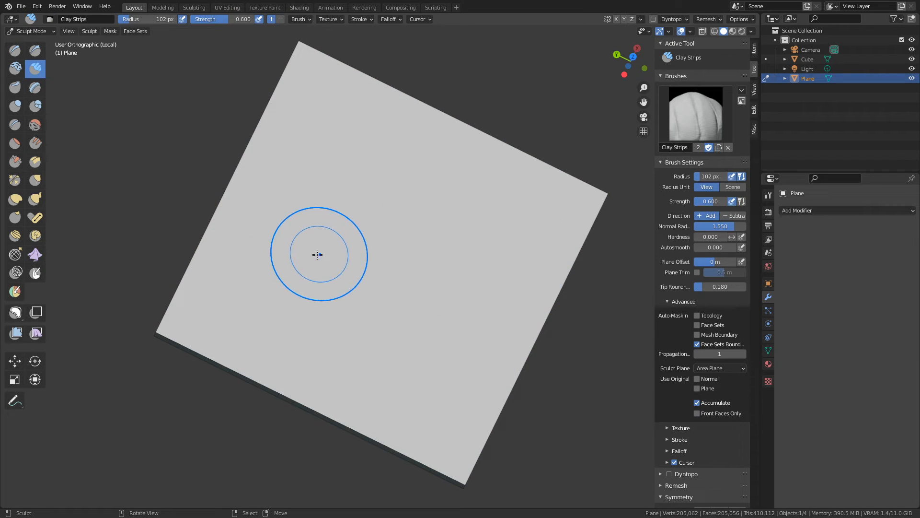
Test clay strokes and smoothing on the thin slab, check both sides, and undo them
mouse_move(311, 249)
left_mouse_down()
mouse_move(335, 240)
mouse_move(304, 252)
mouse_move(417, 204)
left_mouse_up()
mouse_move(387, 344)
middle_mouse_down()
mouse_move(417, 302)
mouse_move(423, 169)
mouse_move(437, 121)
mouse_move(431, 134)
middle_mouse_up()
mouse_move(321, 260)
left_mouse_down("shift")
mouse_move(428, 368)
mouse_move(411, 360)
mouse_move(419, 302)
left_mouse_up("shift")
middle_click_drag(403, 158, 327, 322)
mouse_move(452, 317)
left_mouse_down()
mouse_move(437, 319)
mouse_move(476, 261)
mouse_move(417, 339)
left_mouse_up()
mouse_move(417, 339)
middle_mouse_down()
mouse_move(412, 186)
mouse_move(372, 155)
mouse_move(431, 312)
mouse_move(527, 345)
middle_mouse_up()
key("ctrl+z")
key("ctrl+z")
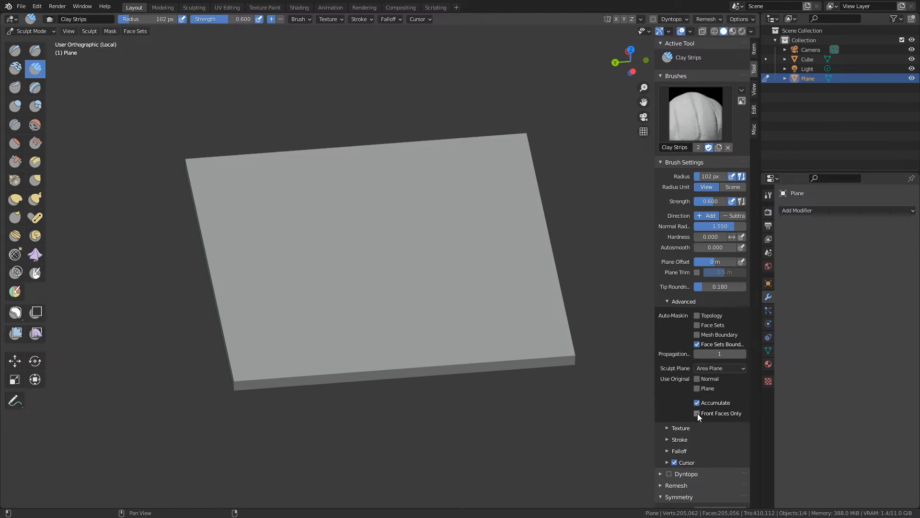
Enable Front Faces Only and build crossing clay strokes on the slab's top face, reducing the radius to 85 px
middle_click_drag(644, 386, 340, 265)
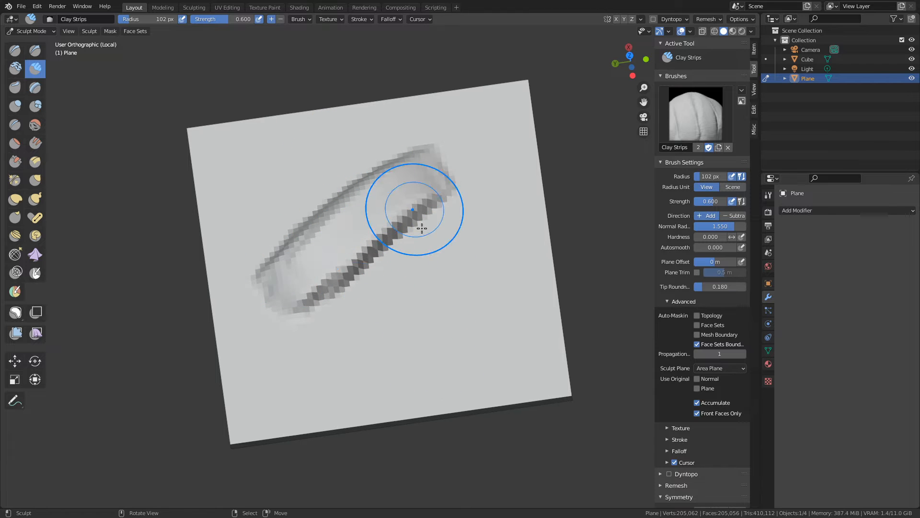
mouse_move(405, 253)
middle_mouse_down()
mouse_move(421, 325)
mouse_move(413, 159)
middle_mouse_up()
mouse_move(361, 312)
middle_mouse_down()
mouse_move(411, 288)
mouse_move(462, 302)
mouse_move(379, 247)
middle_mouse_up()
mouse_move(379, 248)
left_mouse_down()
mouse_move(452, 297)
mouse_move(392, 261)
left_mouse_up()
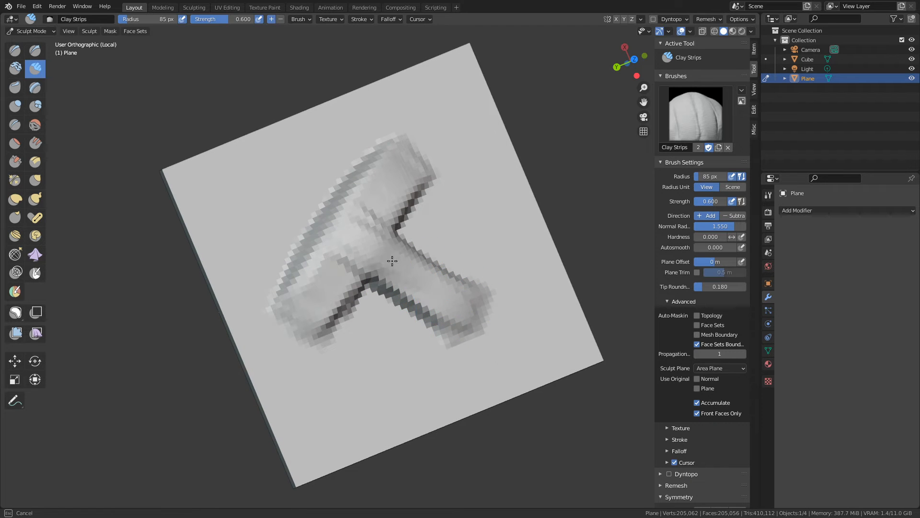
middle_click_drag(417, 284, 402, 282)
mouse_move(429, 272)
left_mouse_down()
mouse_move(440, 302)
mouse_move(413, 282)
left_mouse_up()
mouse_move(411, 287)
middle_mouse_down()
mouse_move(418, 184)
mouse_move(409, 310)
mouse_move(467, 249)
mouse_move(516, 253)
mouse_move(487, 231)
middle_mouse_up()
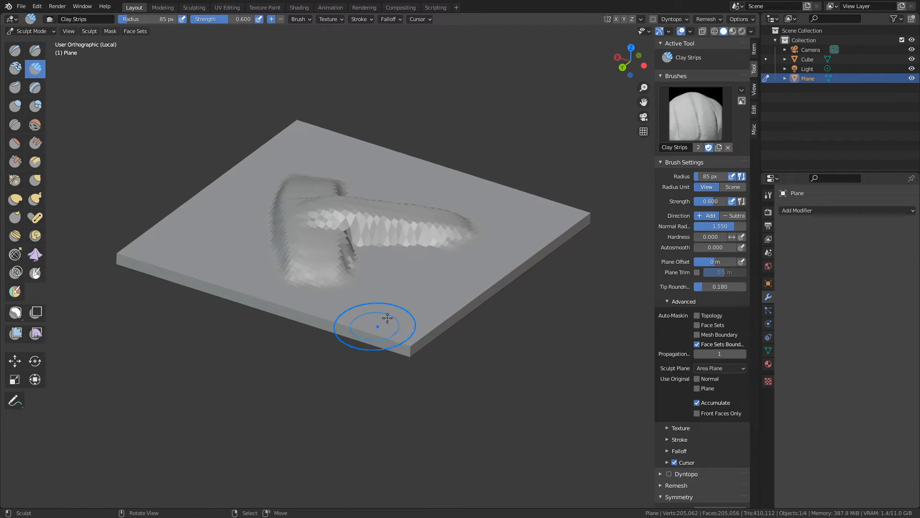
Disable Front Faces Only, leave Local View and delete the slab
left_click_drag(478, 360, 467, 365, "alt+shift")
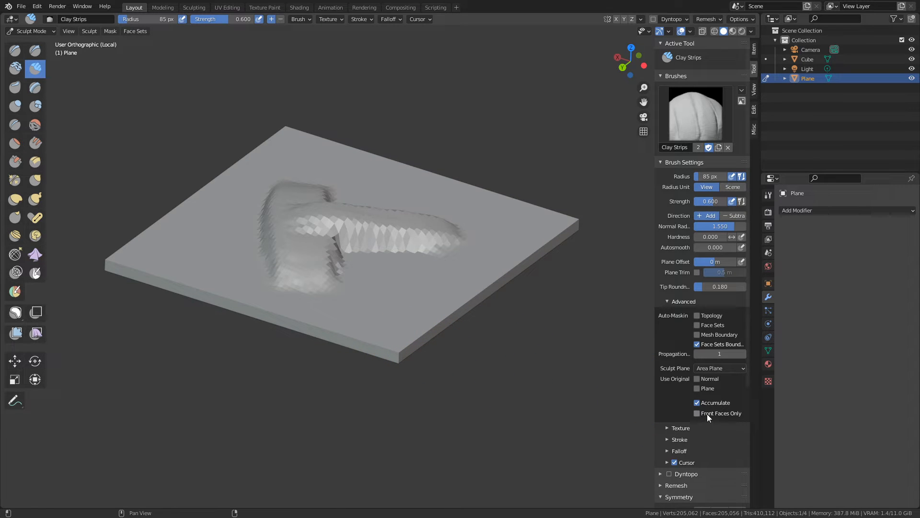
left_click_drag(448, 312, 459, 338, "alt")
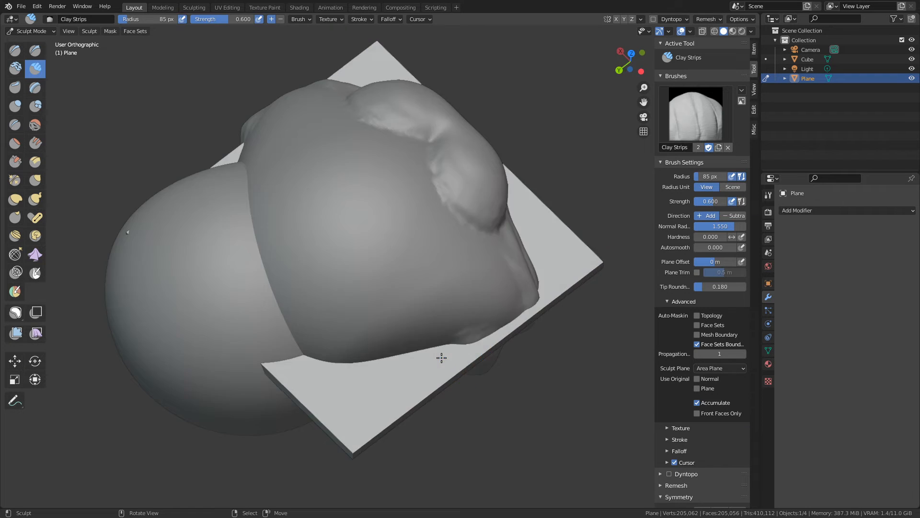
mouse_move(442, 362)
left_mouse_down("alt")
mouse_move(484, 332)
mouse_move(546, 325)
left_mouse_up("alt")
key("ctrl+Tab")
key("Delete")
Return the sphere mesh to Sculpt Mode, collapse the Advanced brush settings and expand the Stroke settings
right_click(438, 318)
mouse_move(439, 318)
left_mouse_down("alt")
mouse_move(458, 328)
mouse_move(564, 308)
left_mouse_up("alt")
key("ctrl+Tab")
left_click(685, 302)
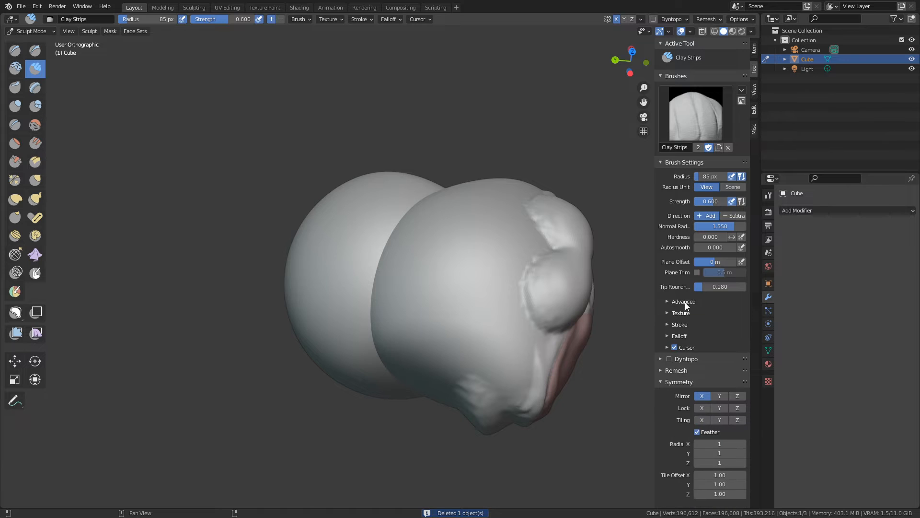
left_click(684, 324)
scroll(683, 346, "down", 3)
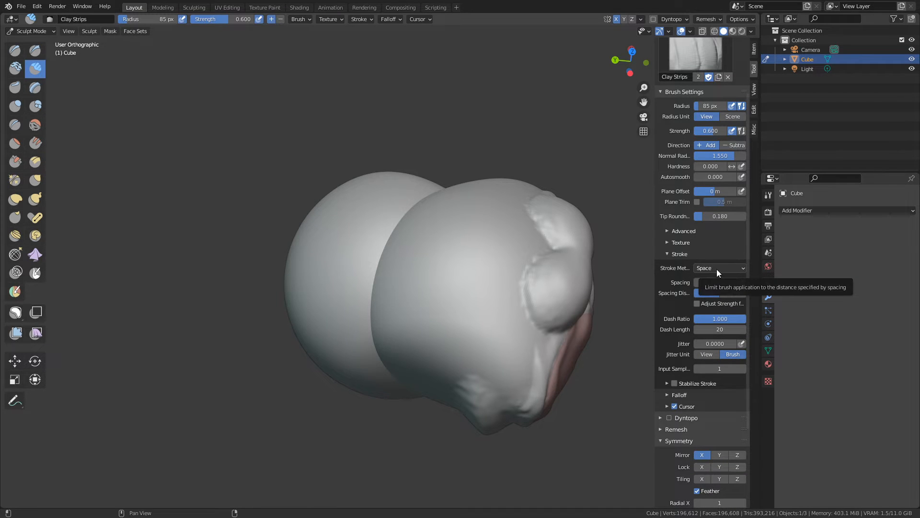
Try a Clay Strips stroke with a 48 px radius on the smooth sphere and undo it
left_click_drag(427, 318, 383, 322, "alt")
mouse_move(381, 360)
left_mouse_down("ctrl+alt")
mouse_move(378, 331)
mouse_move(424, 325)
left_mouse_up("ctrl+alt")
key("f")
left_click(352, 315)
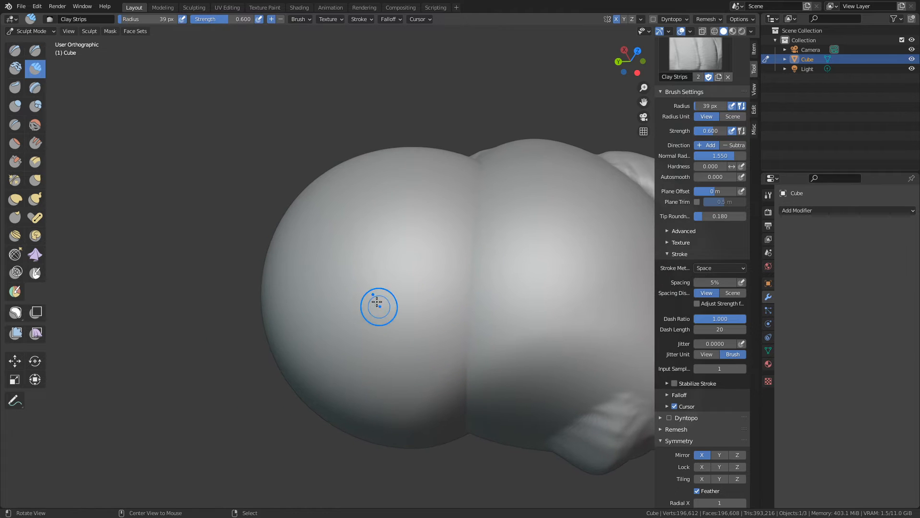
left_click_drag(412, 209, 399, 253, "alt")
key("bracketright")
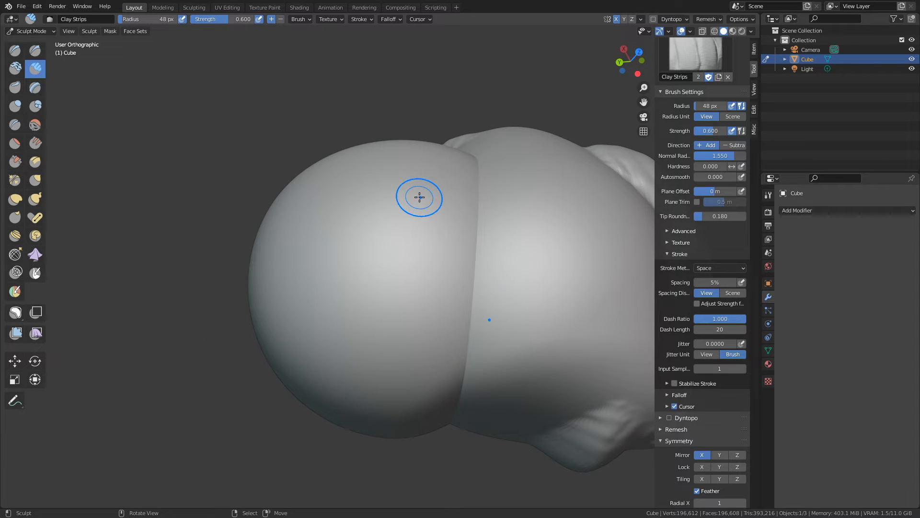
mouse_move(429, 185)
left_mouse_down()
mouse_move(365, 270)
mouse_move(313, 308)
mouse_move(403, 220)
mouse_move(413, 231)
left_mouse_up()
key("ctrl+z")
key("ctrl+z")
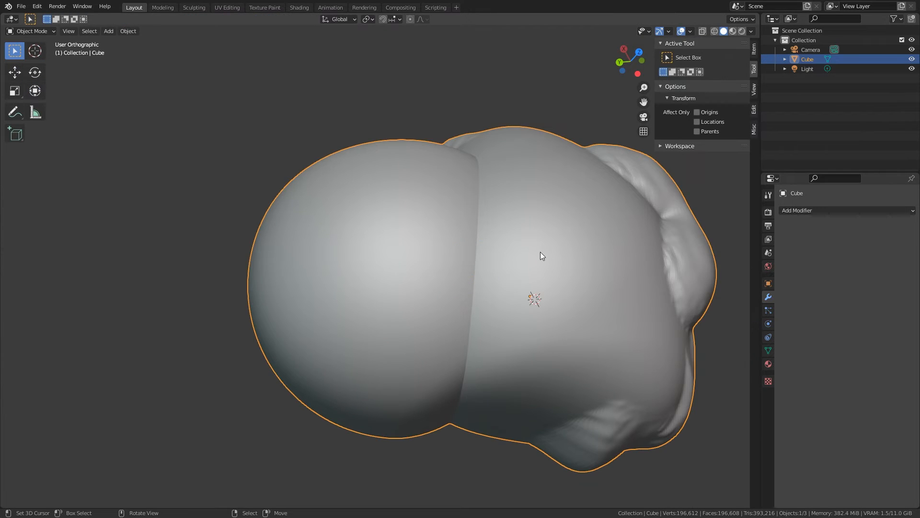
Hide the sculpted sphere's linked geometry in Edit Mode and bring the remaining sphere into Sculpt Mode in front view
key("Tab")
key("alt+a")
key("l")
key("h")
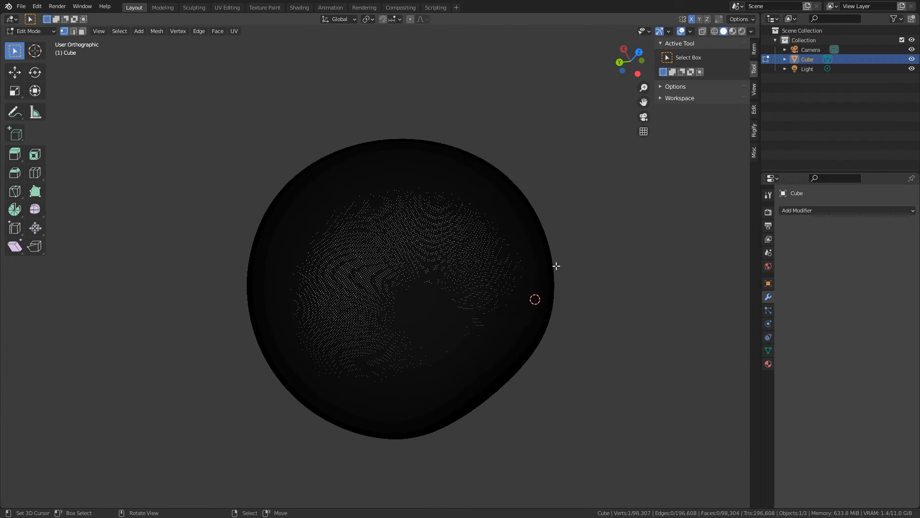
key("Tab")
middle_click_drag(556, 264, 552, 302)
key("KP_1")
middle_click_drag(478, 261, 493, 245, "shift")
key("ctrl+Tab")
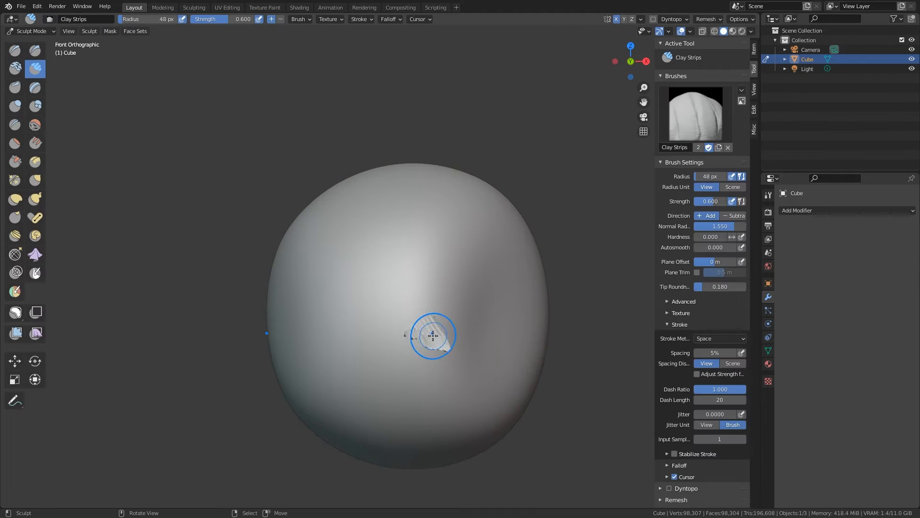
Work over the rough spot on the sphere's front, then set the radius to 89 px with X mirroring off
left_click_drag(433, 335, 438, 350)
key("f")
left_click(615, 19)
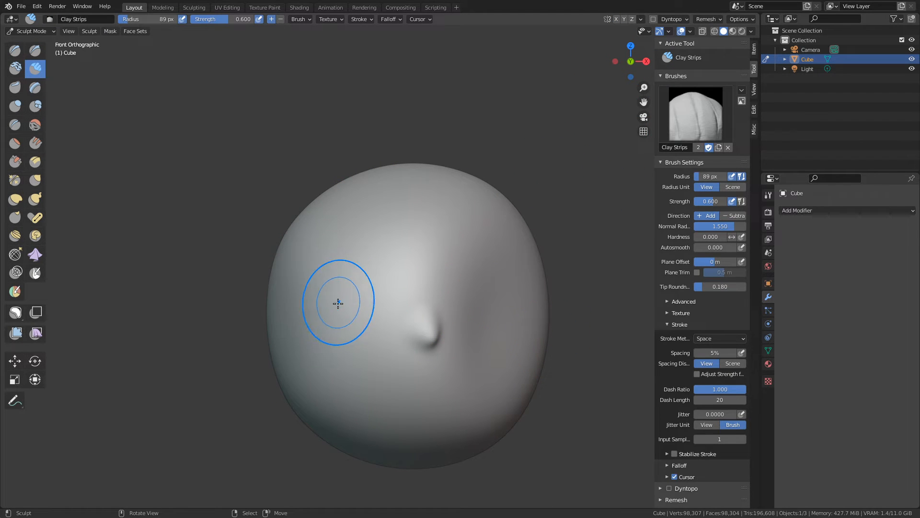
Paint overlapping arched Clay Strips strokes over the front of the sphere using the Space stroke method
left_click_drag(338, 302, 320, 352)
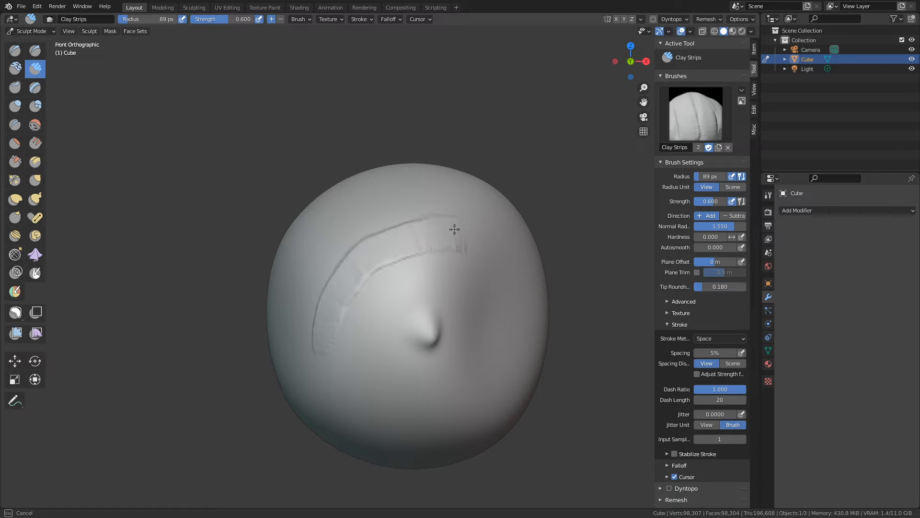
left_click_drag(415, 239, 322, 339)
mouse_move(345, 284)
left_mouse_down()
mouse_move(456, 240)
mouse_move(326, 357)
mouse_move(318, 376)
left_mouse_up()
scroll(357, 330, "up", 2)
mouse_move(356, 331)
middle_mouse_down()
mouse_move(386, 361)
mouse_move(430, 288)
middle_mouse_up()
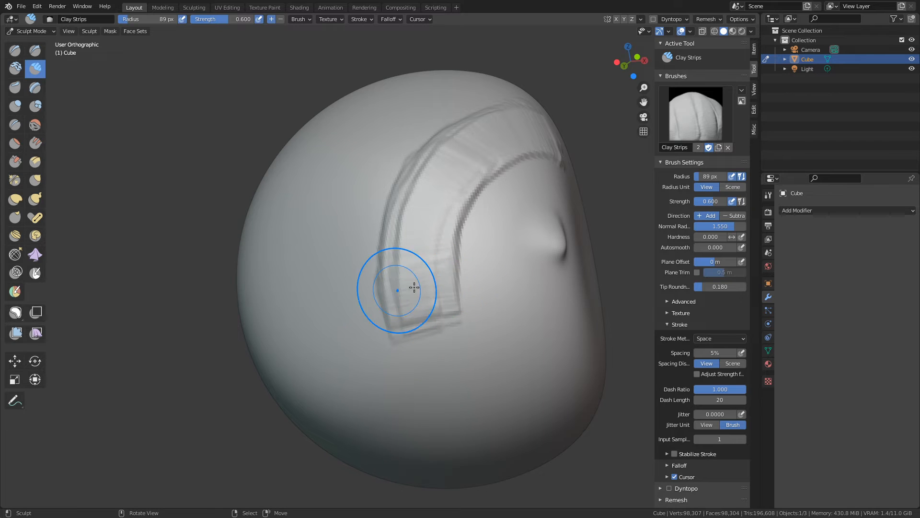
Paint long Clay Strips strokes beside and below the arched strokes, using 5% spacing and 1% spacing for the last one
left_click_drag(353, 367, 346, 358)
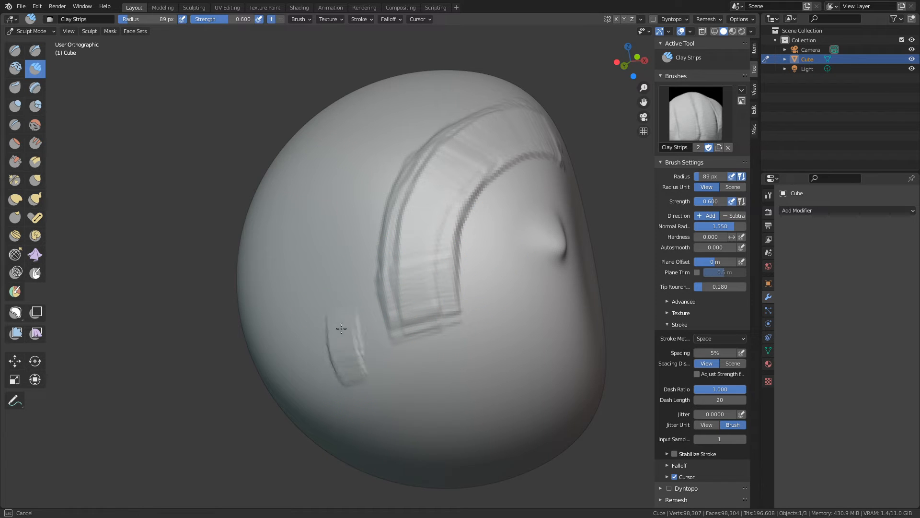
mouse_move(358, 210)
left_mouse_down()
mouse_move(395, 148)
mouse_move(350, 365)
mouse_move(354, 379)
left_mouse_up()
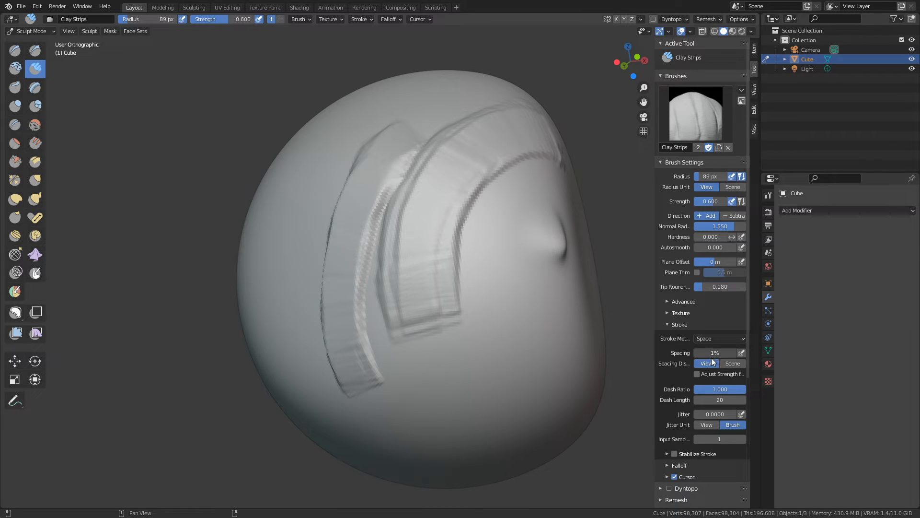
middle_click_drag(496, 357, 448, 357)
left_click_drag(337, 360, 389, 217)
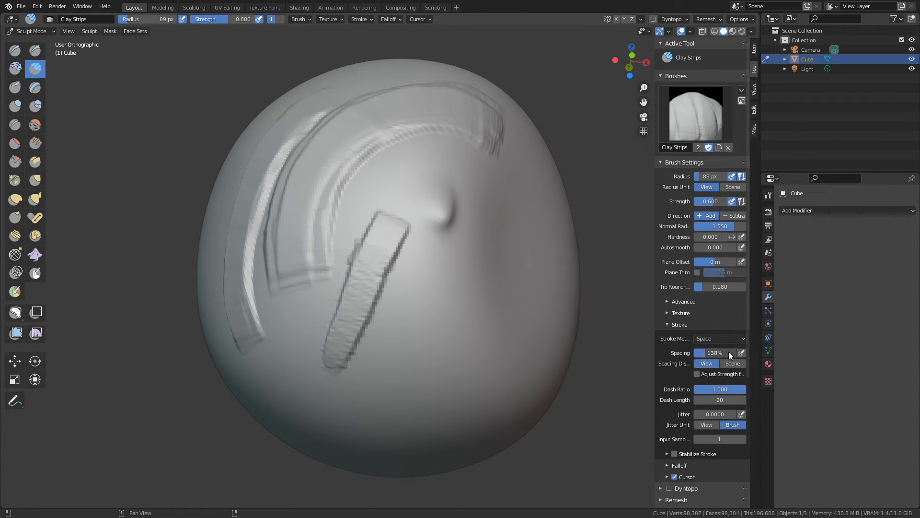
Set the stroke spacing to 127% and paint separated square stamps across the sphere's smooth side
left_click_drag(727, 352, 696, 351)
scroll(508, 306, "down", 1)
mouse_move(494, 308)
middle_mouse_down()
mouse_move(425, 308)
mouse_move(410, 295)
middle_mouse_up()
left_click_drag(248, 343, 312, 257)
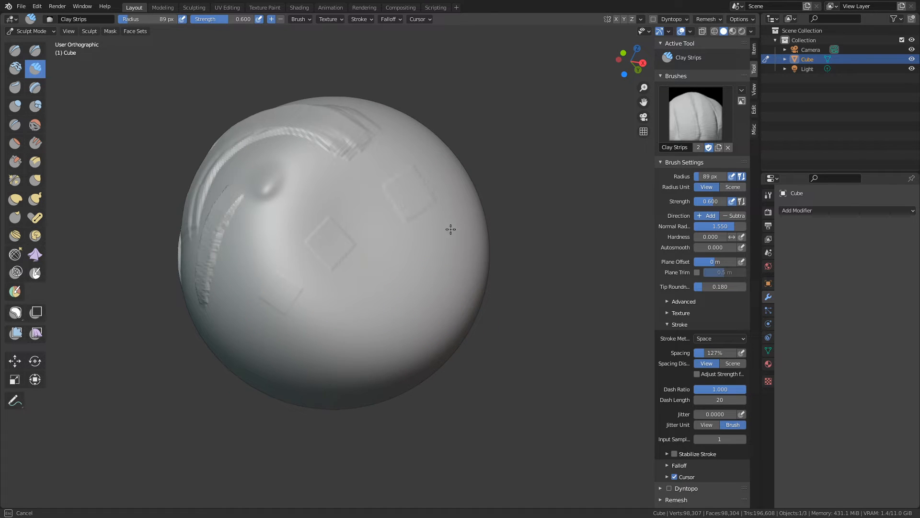
left_click_drag(269, 381, 218, 343)
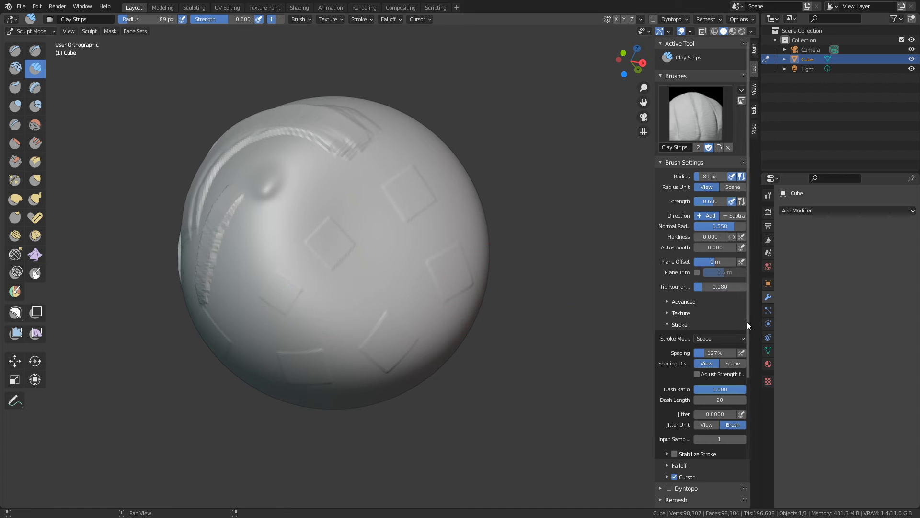
Paint a looping stroke on a clean side of the sphere with 56% spacing, 32 px radius and 1.000 strength
left_click_drag(706, 355, 702, 363)
middle_click_drag(542, 259, 424, 237)
key("f")
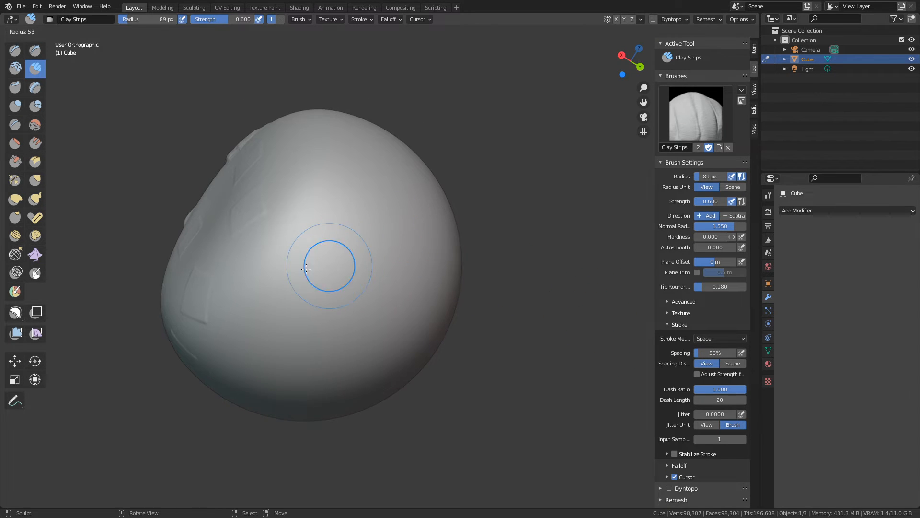
left_click(315, 264)
middle_click_drag(345, 244, 422, 269, "shift")
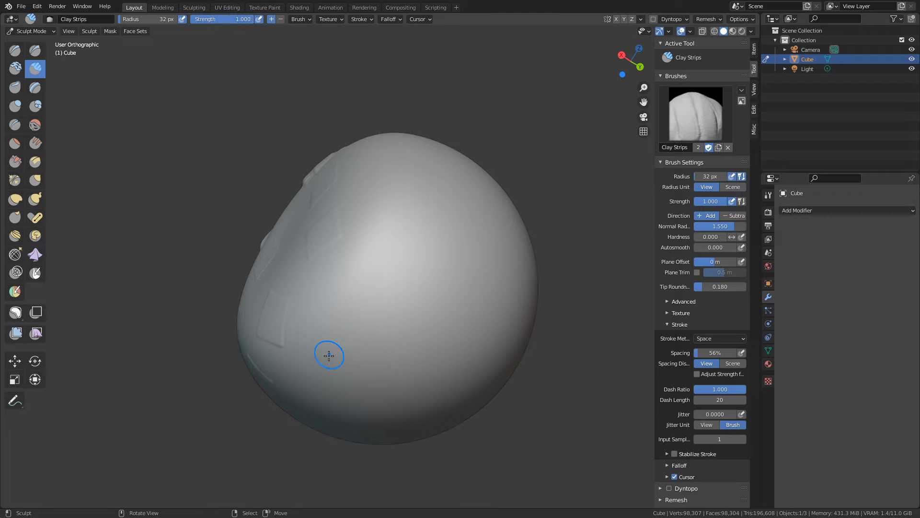
left_click_drag(328, 355, 442, 208)
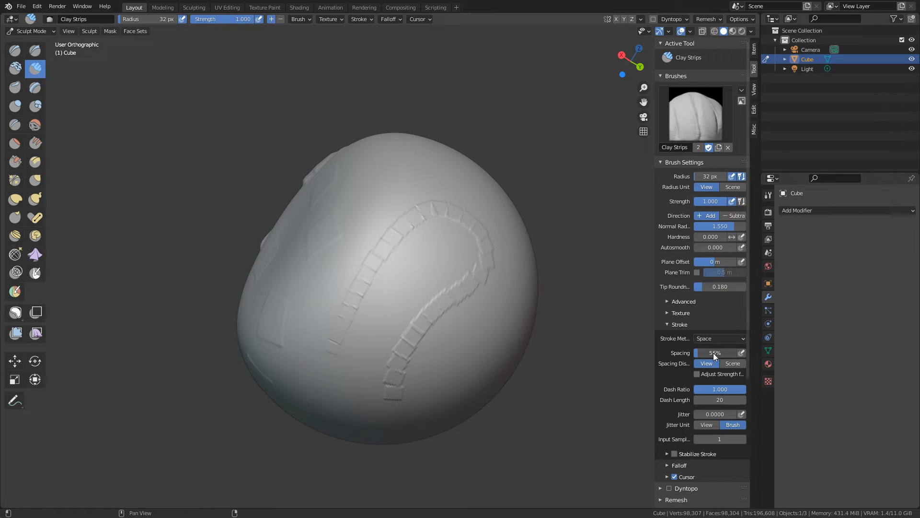
Set the spacing to 100% and paint several curved rows of separate square stamps around the sphere
left_click_drag(713, 353, 718, 353)
middle_click_drag(465, 367, 425, 368)
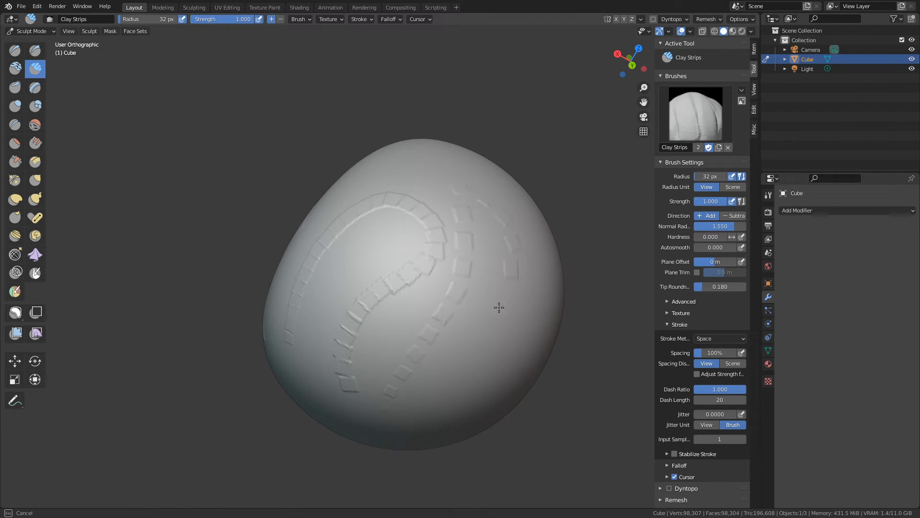
left_click_drag(555, 275, 544, 326)
middle_click_drag(551, 318, 472, 286)
mouse_move(456, 225)
middle_mouse_down()
mouse_move(503, 231)
mouse_move(426, 273)
middle_mouse_up()
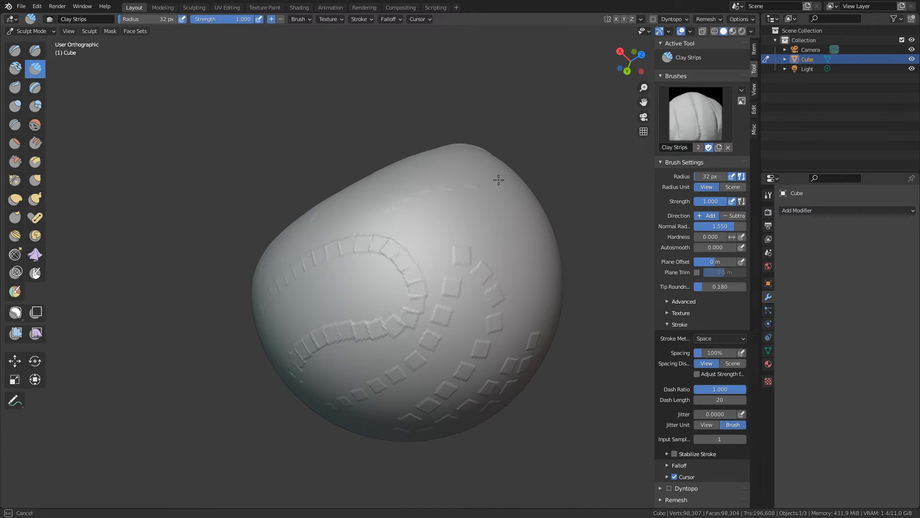
middle_click_drag(514, 198, 454, 228)
left_click_drag(488, 206, 528, 331)
left_click_drag(432, 240, 486, 309)
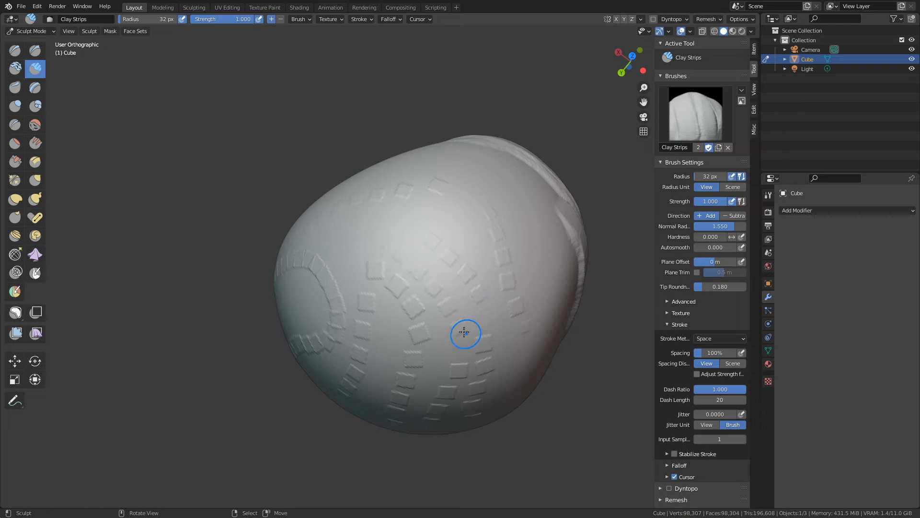
mouse_move(464, 332)
middle_mouse_down()
mouse_move(413, 292)
mouse_move(494, 307)
mouse_move(460, 273)
middle_mouse_up()
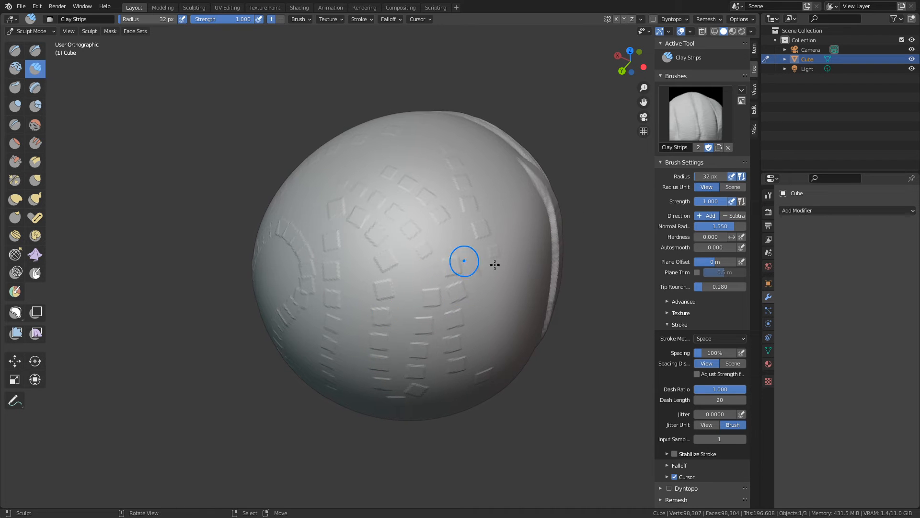
Change the stroke method to Dots and paint several test strokes down and across the unsculpted part of the sphere
left_click(705, 338)
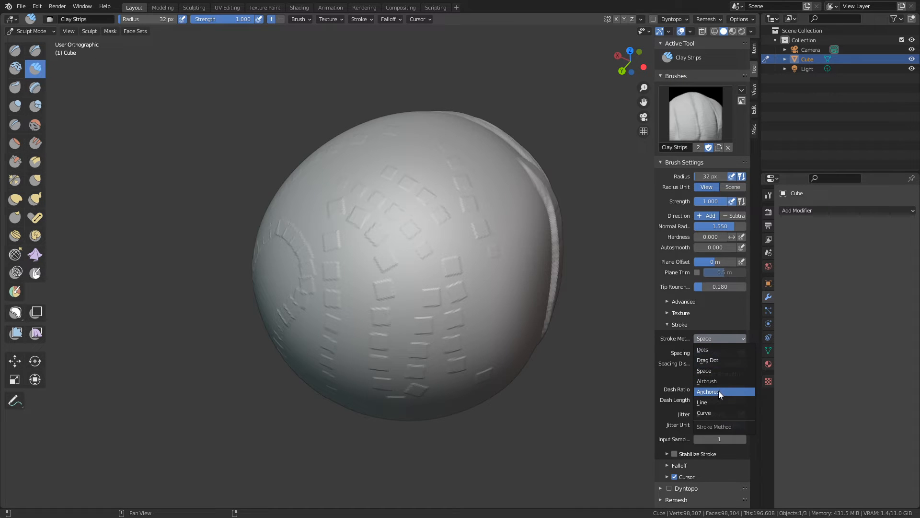
left_click(703, 349)
mouse_move(479, 287)
middle_mouse_down()
mouse_move(418, 271)
mouse_move(433, 233)
middle_mouse_up()
middle_click_drag(438, 283, 433, 309)
left_click_drag(413, 195, 432, 260)
left_click_drag(487, 417, 487, 420)
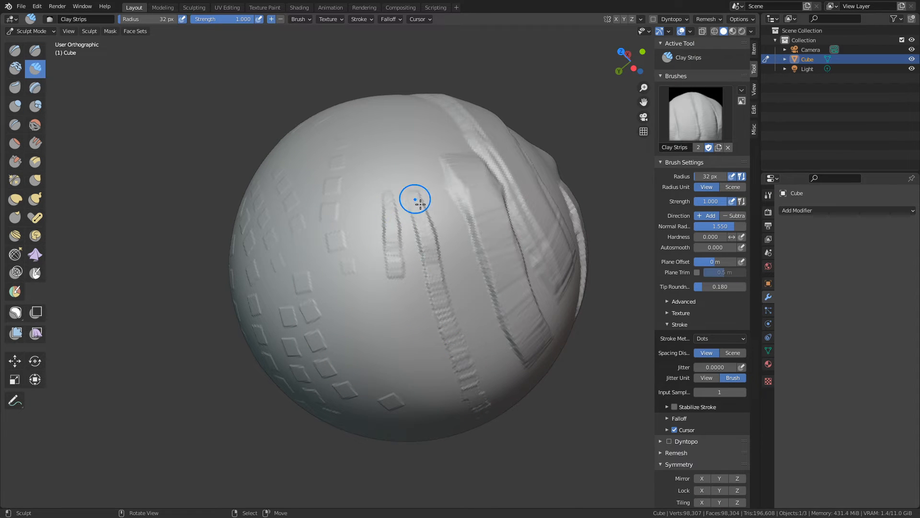
middle_click_drag(417, 187, 435, 209)
mouse_move(363, 242)
left_mouse_down()
mouse_move(442, 197)
mouse_move(399, 232)
mouse_move(489, 199)
left_mouse_up()
Try several Dots strokes on smooth areas of the sphere and undo them
mouse_move(489, 200)
middle_mouse_down()
mouse_move(423, 240)
mouse_move(433, 236)
mouse_move(460, 339)
mouse_move(405, 350)
middle_mouse_up()
mouse_move(357, 271)
left_mouse_down()
mouse_move(353, 257)
mouse_move(450, 312)
mouse_move(460, 278)
mouse_move(456, 297)
left_mouse_up()
key("ctrl+z")
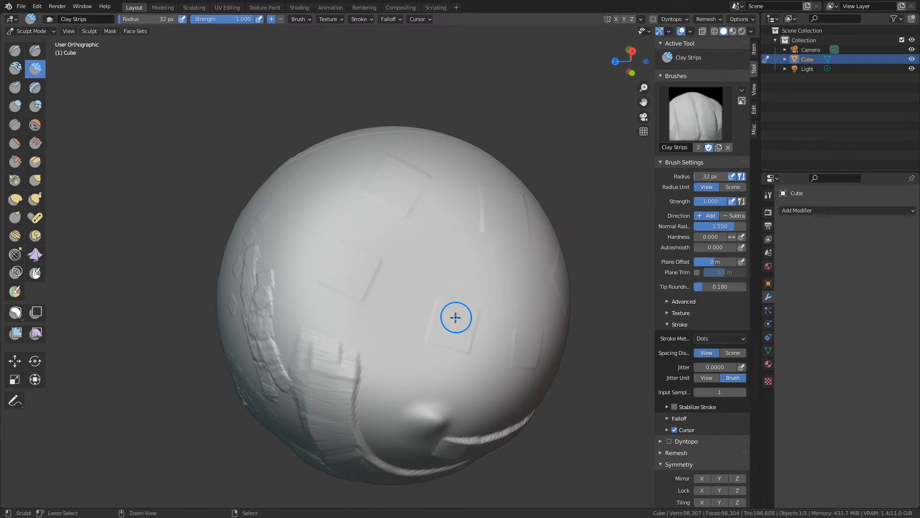
mouse_move(437, 323)
middle_mouse_down()
mouse_move(477, 286)
mouse_move(462, 289)
mouse_move(467, 281)
mouse_move(350, 360)
middle_mouse_up()
mouse_move(450, 218)
left_mouse_down()
mouse_move(472, 303)
mouse_move(397, 290)
mouse_move(423, 318)
left_mouse_up()
key("ctrl+z")
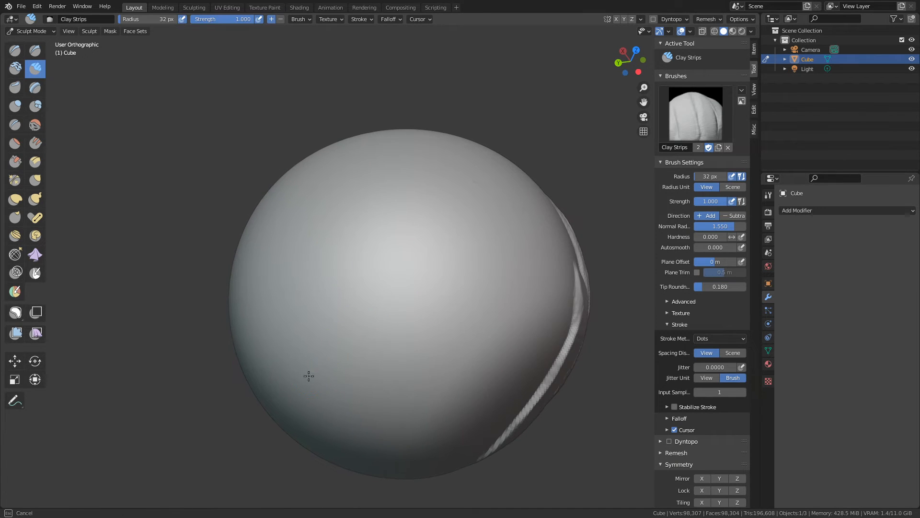
mouse_move(308, 375)
left_mouse_down()
mouse_move(417, 387)
mouse_move(444, 304)
mouse_move(403, 298)
left_mouse_up()
key("ctrl+z")
mouse_move(344, 364)
left_mouse_down()
mouse_move(353, 325)
mouse_move(482, 203)
left_mouse_up()
mouse_move(475, 266)
left_mouse_down()
mouse_move(384, 393)
mouse_move(503, 314)
mouse_move(541, 335)
left_mouse_up()
key("ctrl+z")
Change the stroke method to Drag Dot, try moving a single stamp over the smooth area and cancel it
left_click(715, 338)
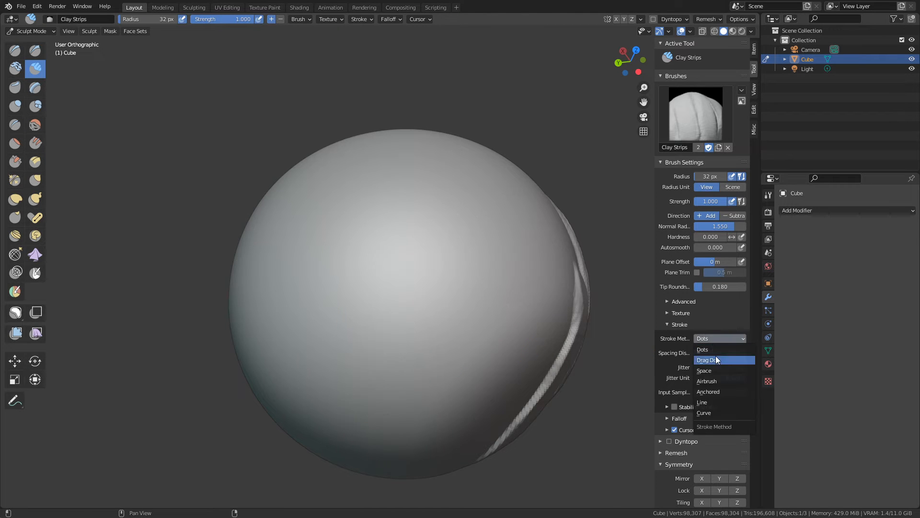
left_click(710, 360)
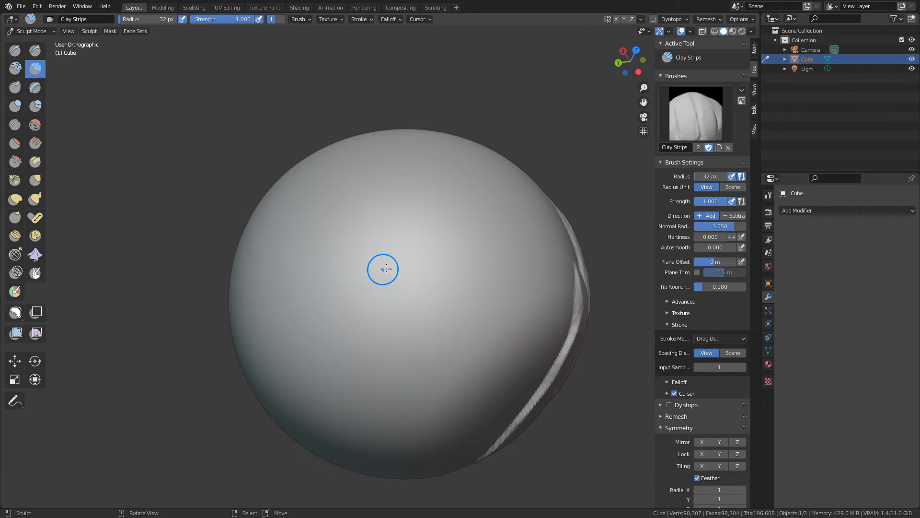
left_click_drag(394, 277, 393, 281)
key("Escape")
Change the stroke method to Airbrush, try a stroke at rate 0.100 on the smooth area and cancel it
left_click(714, 339)
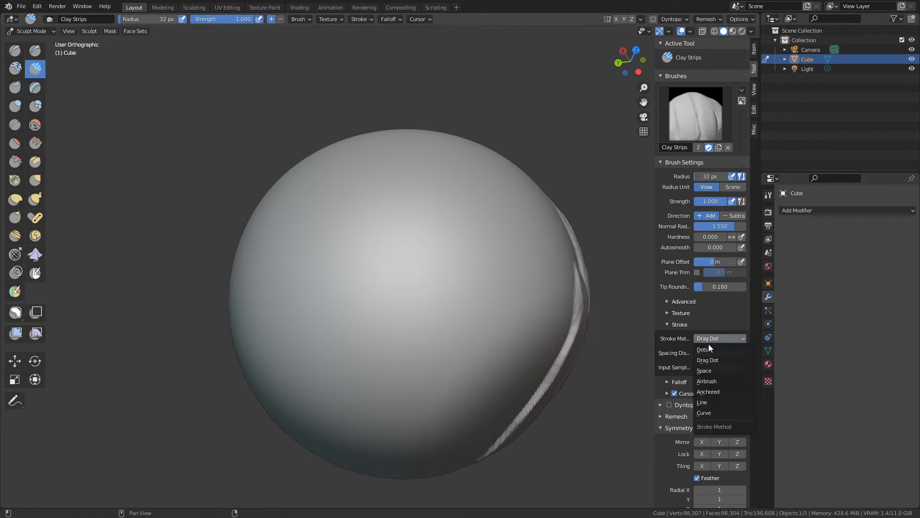
left_click(713, 382)
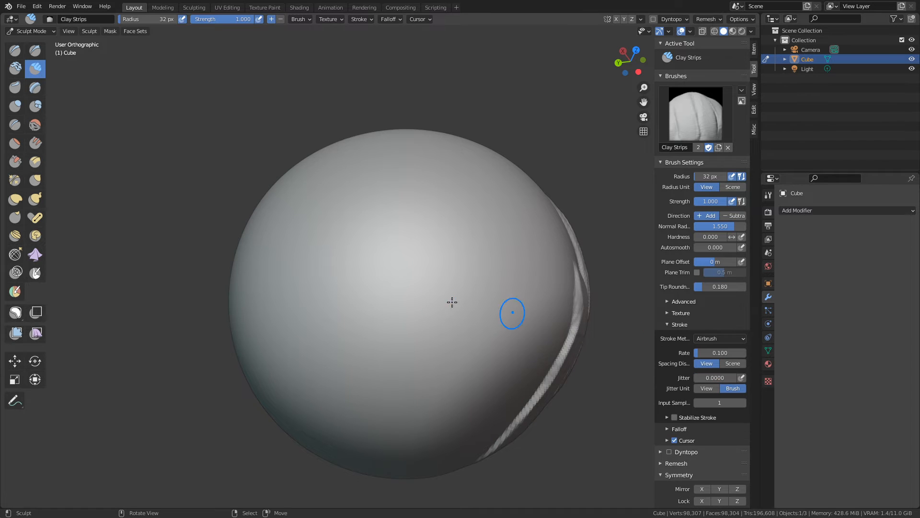
middle_click_drag(367, 277, 359, 272)
left_click_drag(359, 272, 358, 319)
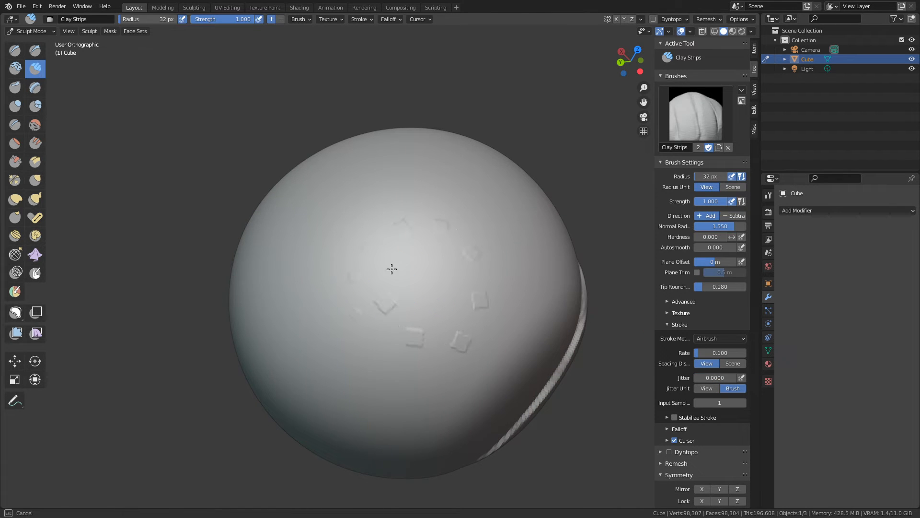
key("Escape")
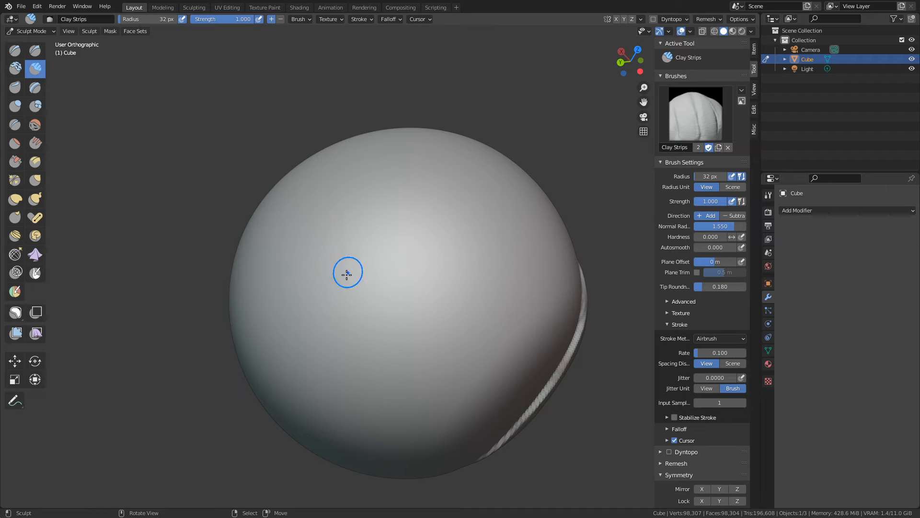
Scatter Airbrush stamps over the smooth area, overlapping some at its middle, and undo the last stroke
left_click_drag(347, 274, 346, 246)
left_click_drag(401, 293, 399, 295)
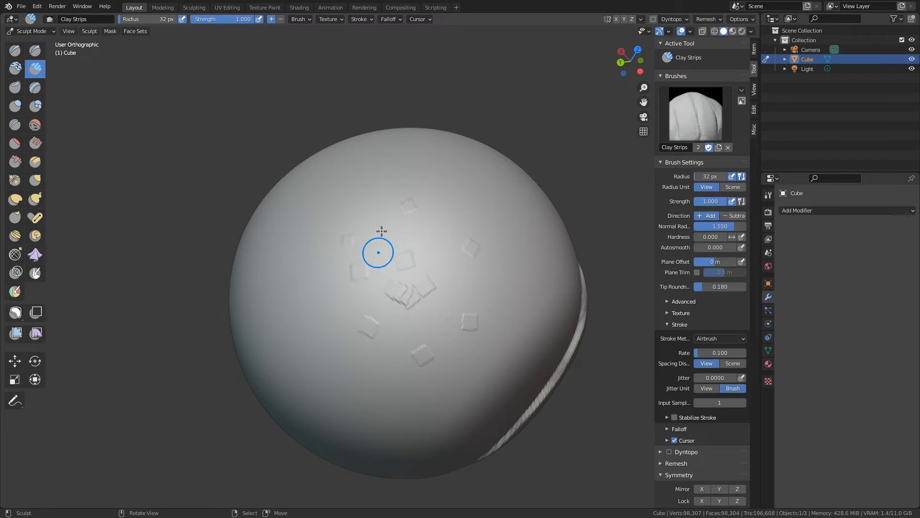
left_click_drag(497, 263, 529, 228)
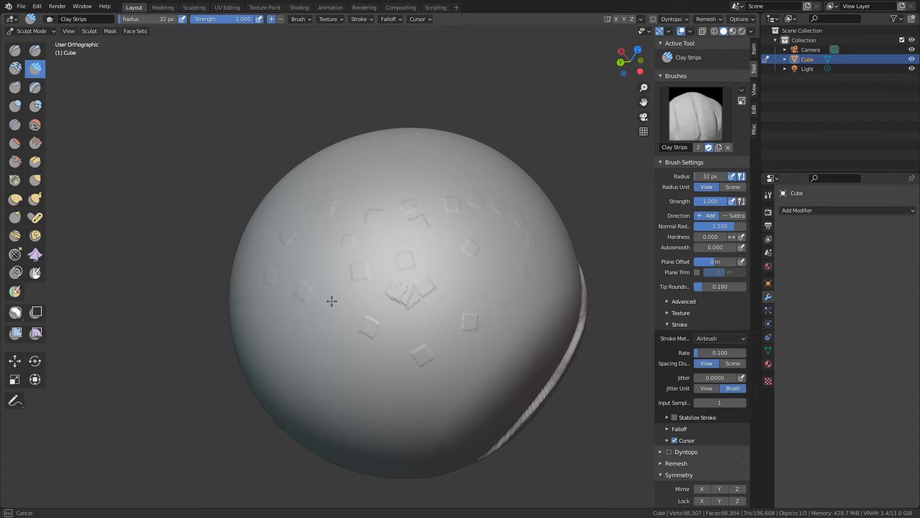
left_click_drag(519, 381, 519, 381)
key("ctrl+z")
Change the stroke method to Anchored, try stretching a stamp beside the scattered squares and undo it
left_click(719, 338)
left_click(710, 392)
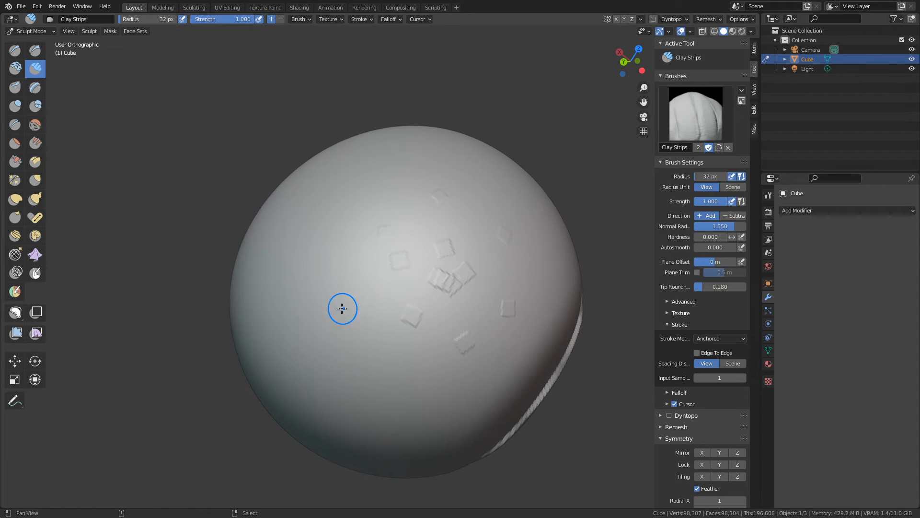
middle_click_drag(343, 308, 366, 269)
mouse_move(366, 269)
left_mouse_down()
mouse_move(400, 319)
mouse_move(433, 296)
mouse_move(407, 273)
mouse_move(422, 306)
mouse_move(391, 276)
mouse_move(415, 297)
mouse_move(427, 250)
mouse_move(405, 260)
mouse_move(405, 269)
mouse_move(444, 208)
mouse_move(424, 231)
left_mouse_up()
key("ctrl+z")
key("ctrl+z")
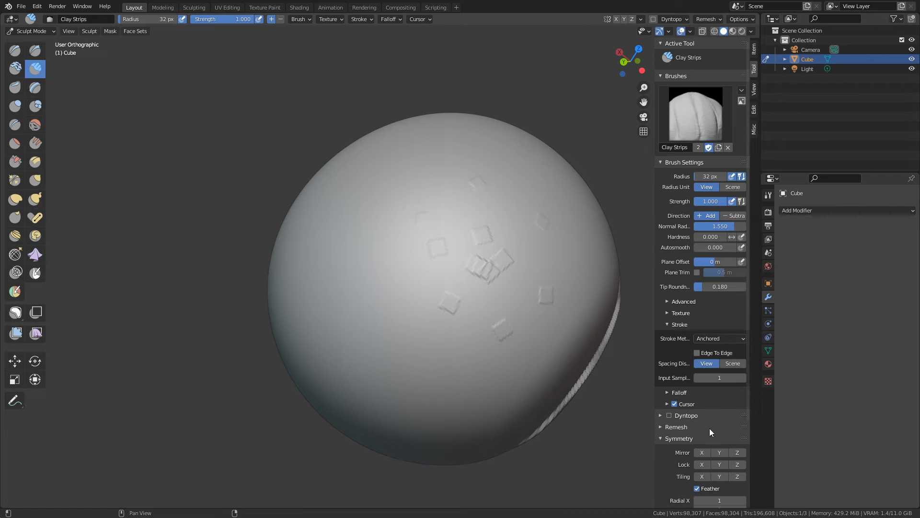
Change the stroke method to Line, try a straight diagonal row of stamps at 100% spacing and undo it
left_click(712, 339)
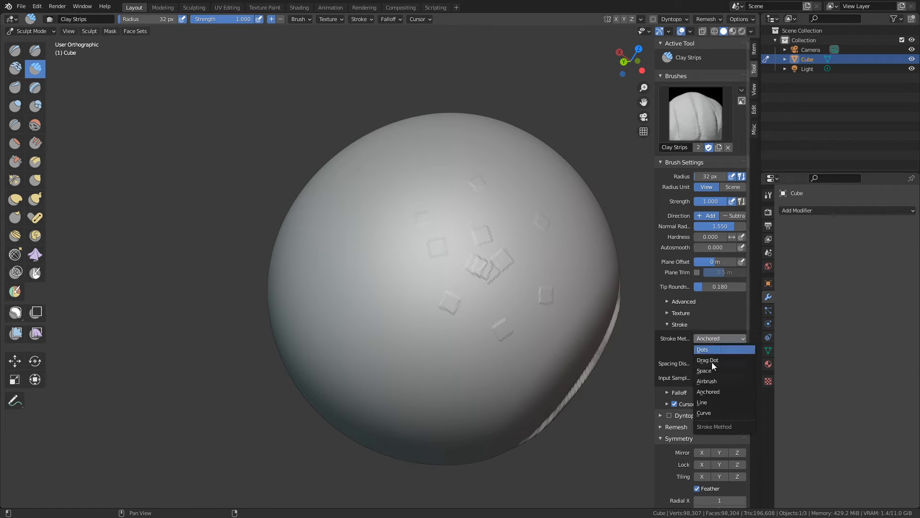
left_click(712, 401)
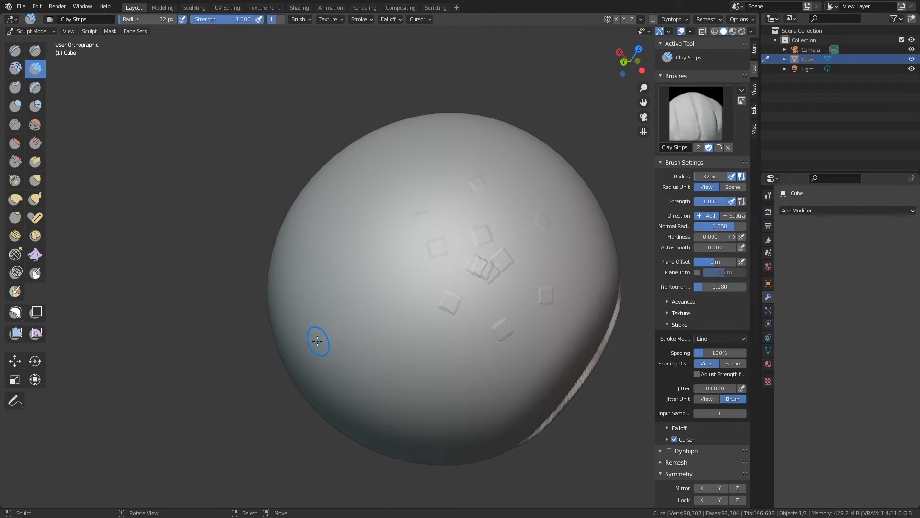
left_click_drag(321, 320, 411, 154)
middle_click_drag(411, 154, 390, 273)
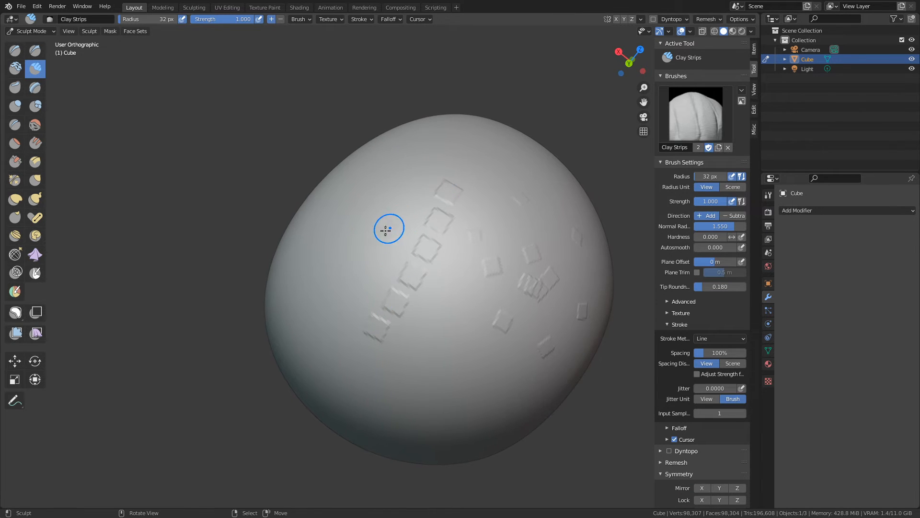
key("ctrl+z")
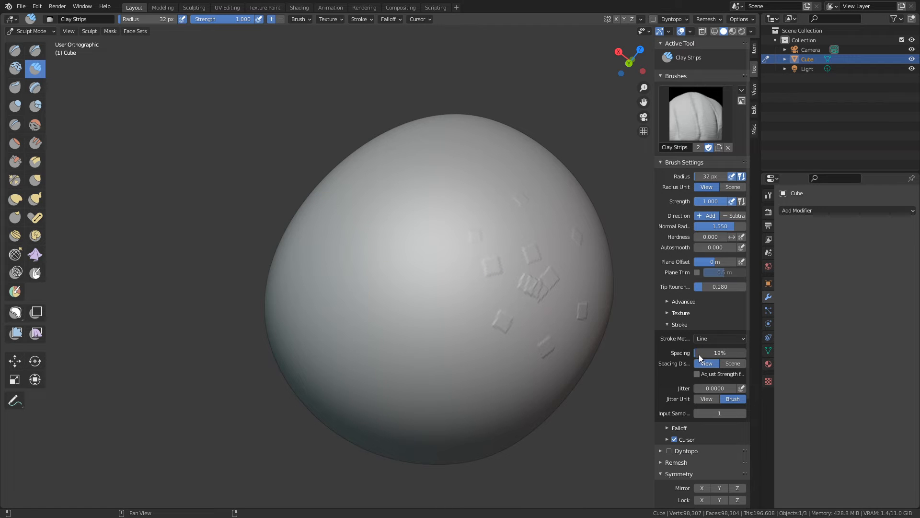
Set the line spacing to 6%, try a continuous diagonal strip across the sphere and undo it
left_click_drag(699, 355, 685, 351)
left_click_drag(363, 375, 463, 173)
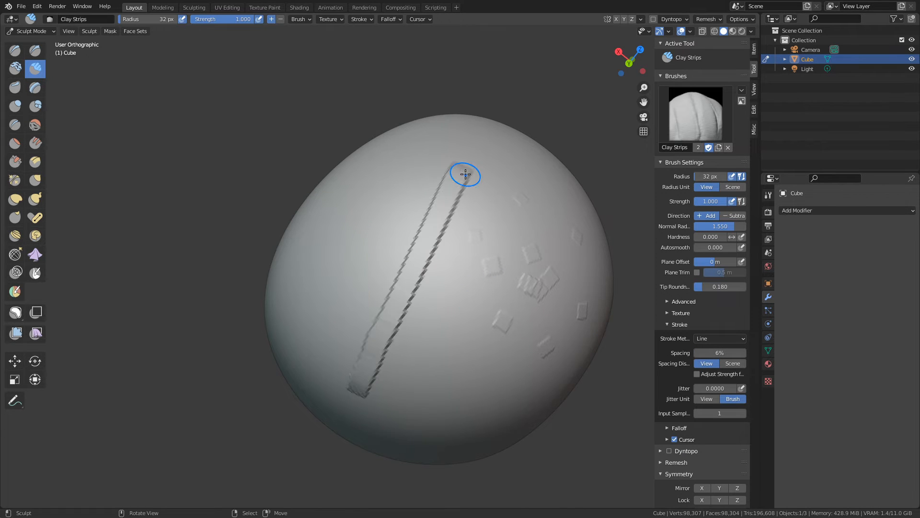
mouse_move(463, 173)
middle_mouse_down()
mouse_move(506, 287)
mouse_move(409, 307)
mouse_move(448, 315)
mouse_move(410, 222)
mouse_move(427, 278)
mouse_move(494, 256)
mouse_move(471, 261)
mouse_move(431, 247)
middle_mouse_up()
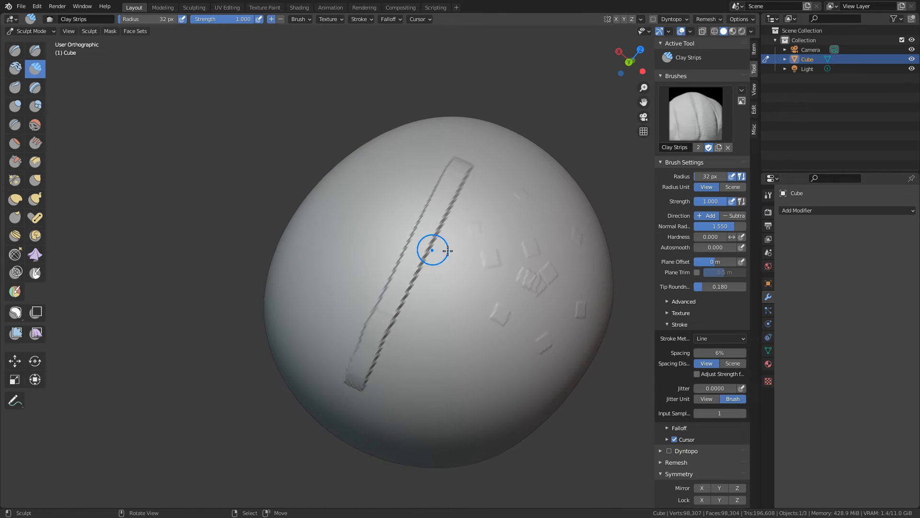
key("ctrl+z")
Change the stroke method to Curve, draw an arch ending in a straight segment across the sphere, and sculpt strips along it
left_click(706, 337)
left_click(705, 413)
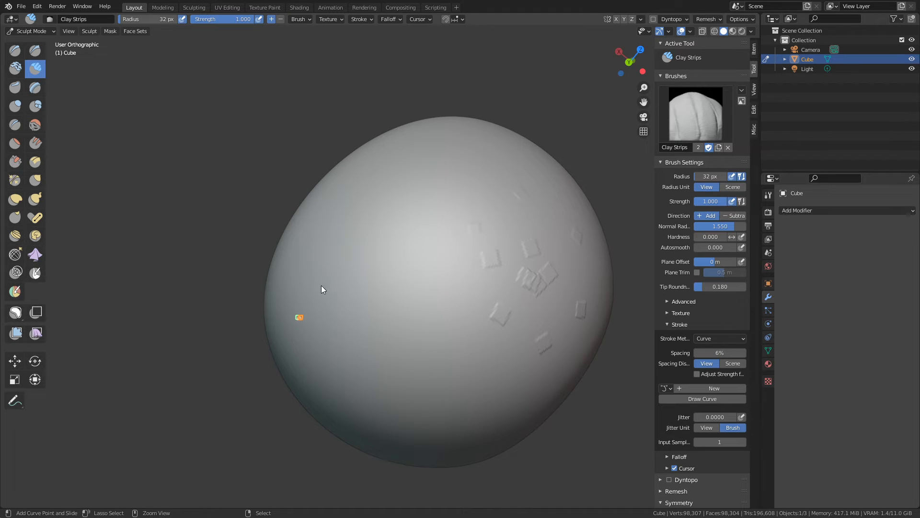
left_click_drag(422, 179, 523, 190, "ctrl")
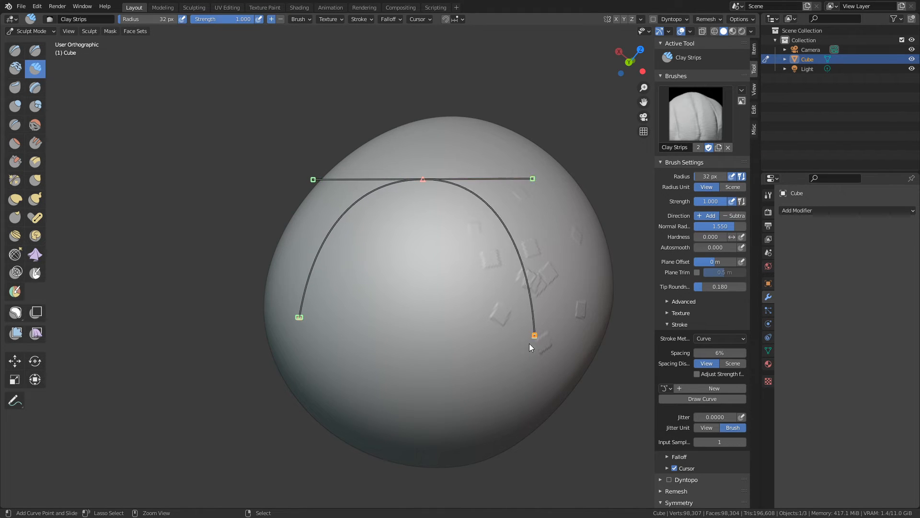
left_click(396, 424, "ctrl")
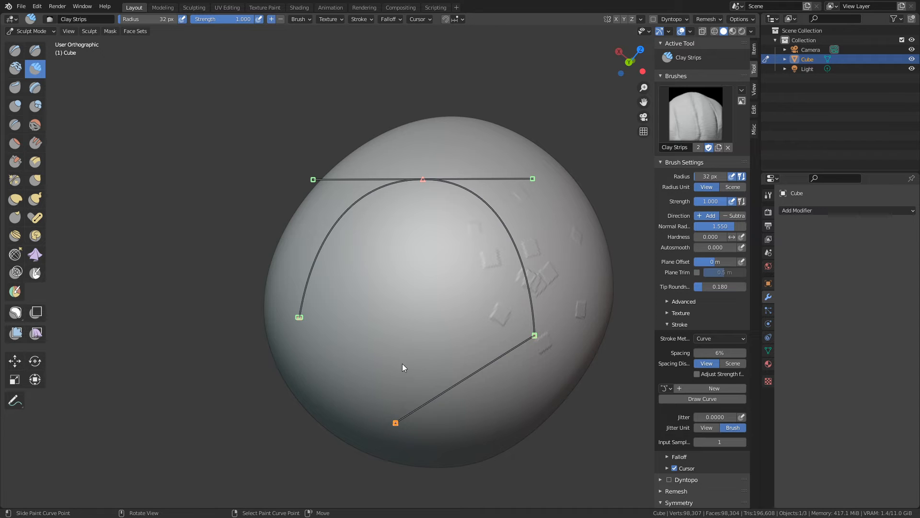
key("Return")
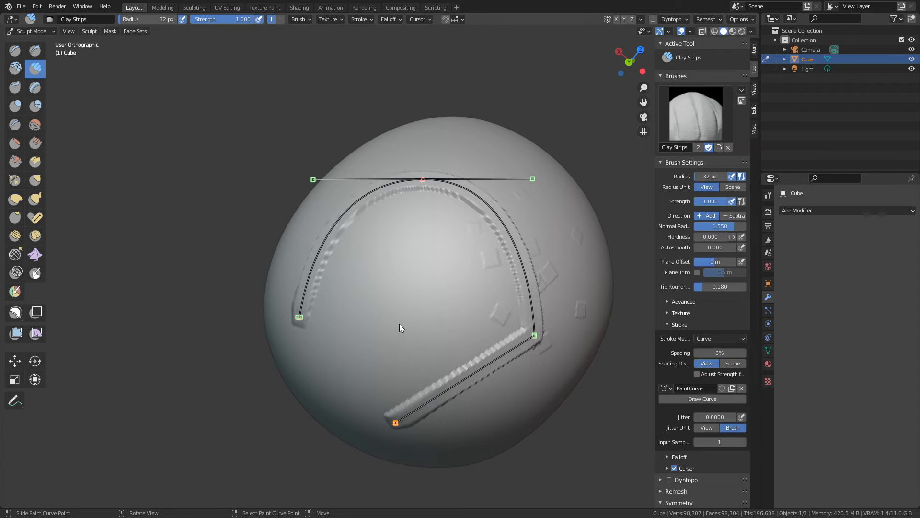
mouse_move(533, 367)
middle_mouse_down()
mouse_move(514, 308)
mouse_move(530, 300)
mouse_move(528, 273)
mouse_move(436, 268)
mouse_move(450, 263)
mouse_move(398, 287)
mouse_move(461, 309)
mouse_move(504, 303)
mouse_move(473, 330)
mouse_move(418, 333)
mouse_move(318, 306)
mouse_move(431, 291)
mouse_move(573, 335)
middle_mouse_up()
key("Return")
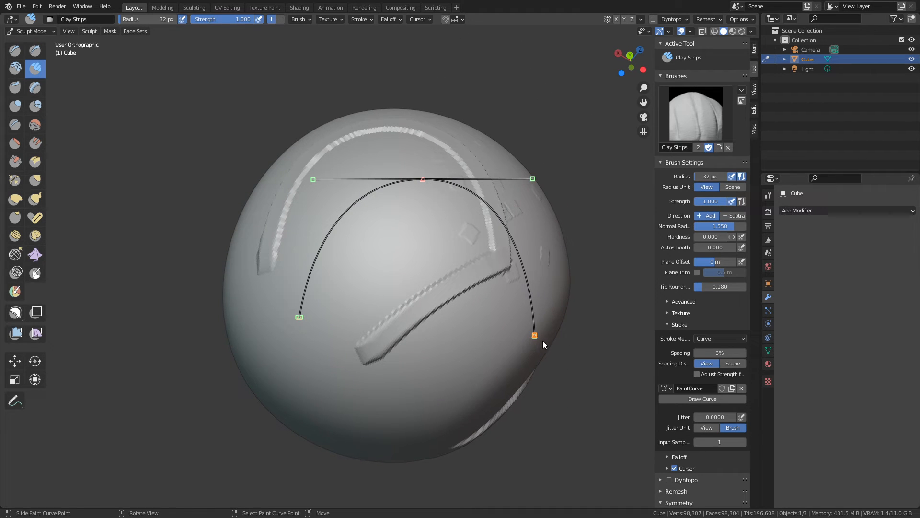
Undo the strips sculpted along the curve, collapse the stroke settings and expand the brush's falloff settings
left_click(706, 337)
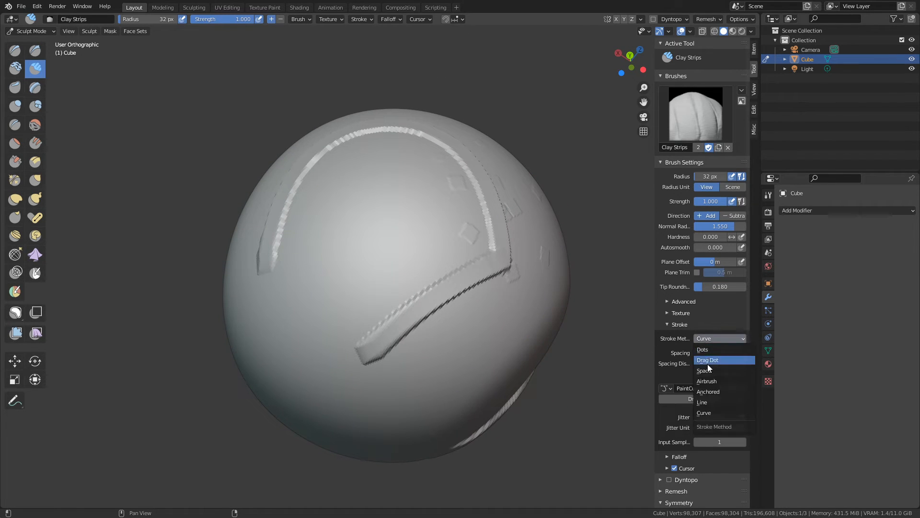
left_click(708, 365)
left_click(686, 328)
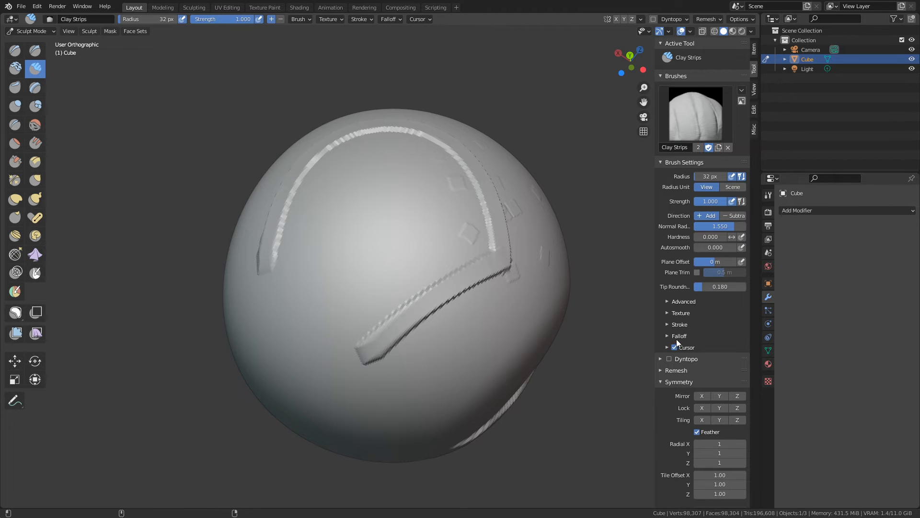
mouse_move(556, 355)
middle_mouse_down()
mouse_move(528, 324)
mouse_move(415, 323)
middle_mouse_up()
key("ctrl+z")
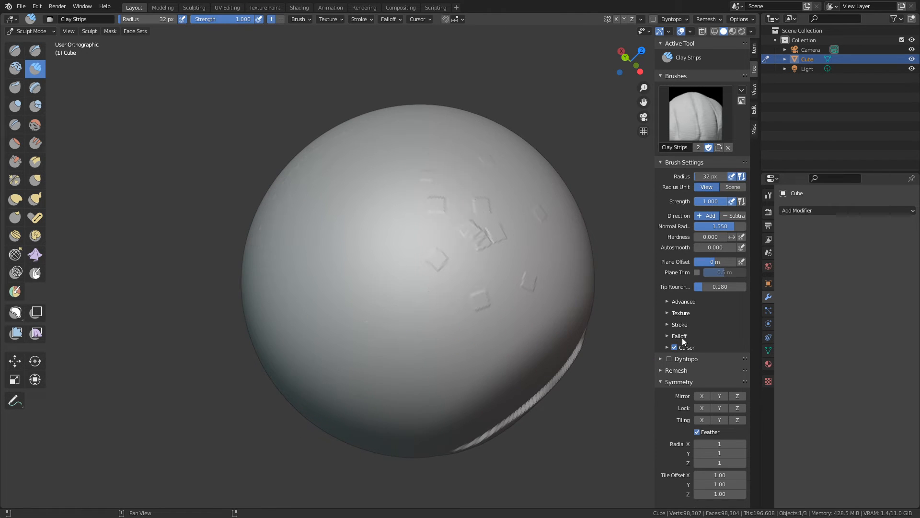
left_click(680, 336)
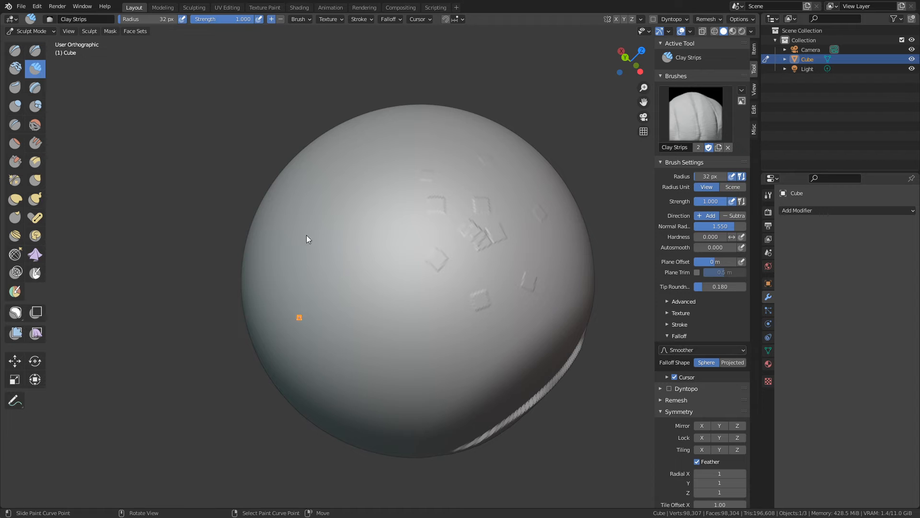
Switch to the Draw brush, undo the scattered square stamps and set the brush radius to 73 px
left_click(15, 50)
middle_click_drag(361, 193, 402, 225)
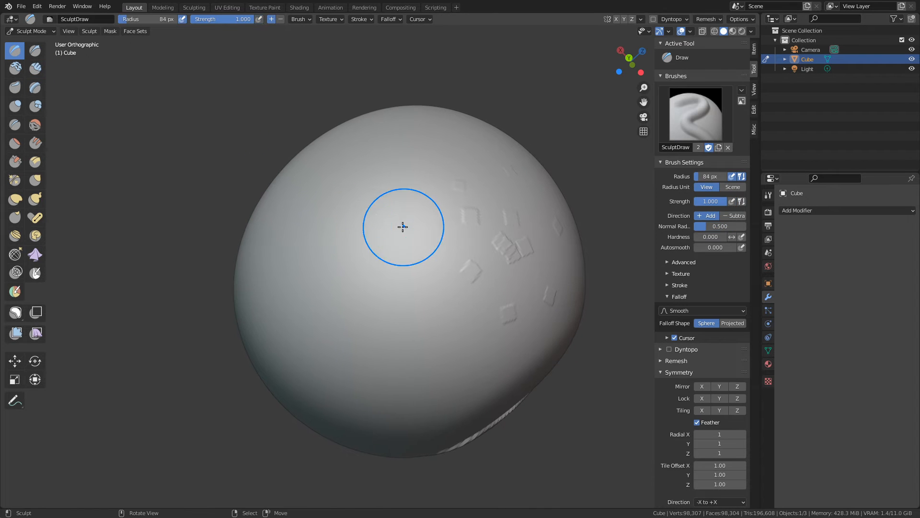
key("ctrl+z")
key("f")
mouse_move(465, 281)
middle_mouse_down()
mouse_move(412, 268)
mouse_move(416, 280)
middle_mouse_up()
left_click(408, 269)
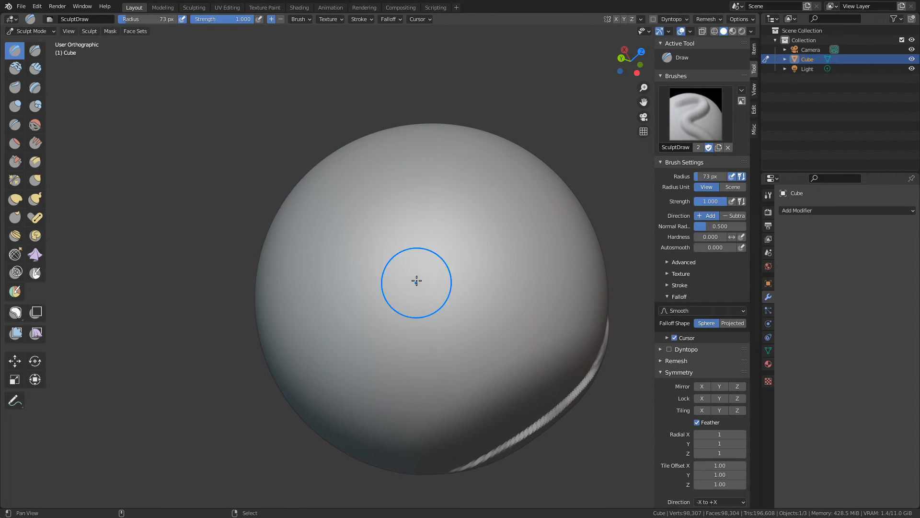
left_click(681, 294)
left_click(681, 295)
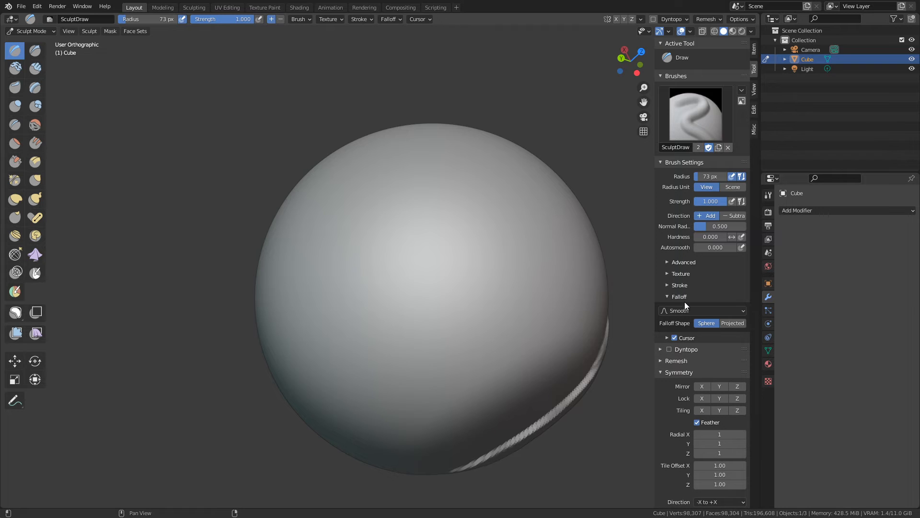
Try a long winding stroke across the sphere with the Smooth falloff and undo it
left_click(389, 19)
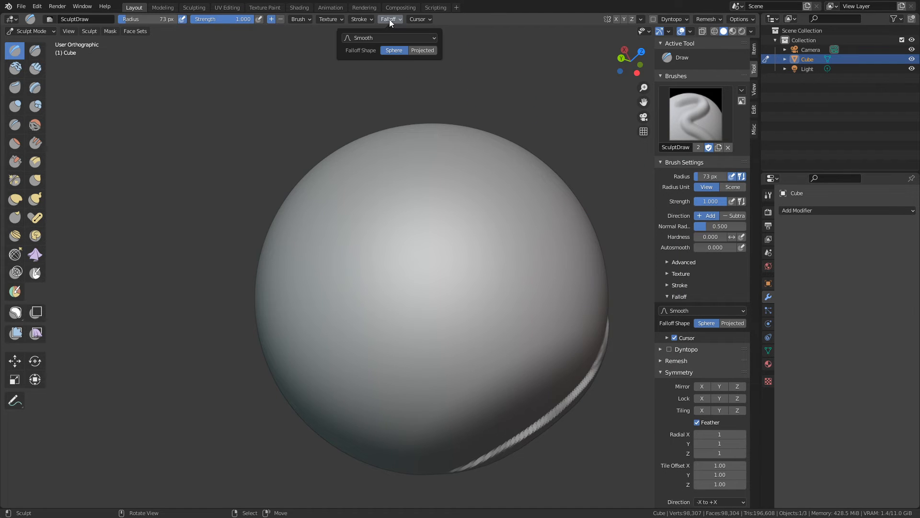
left_click(387, 38)
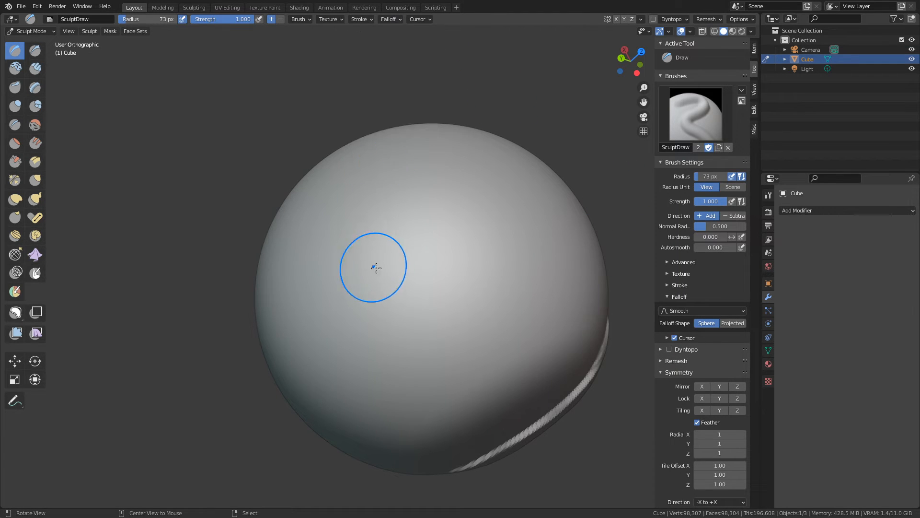
middle_click_drag(376, 268, 406, 267)
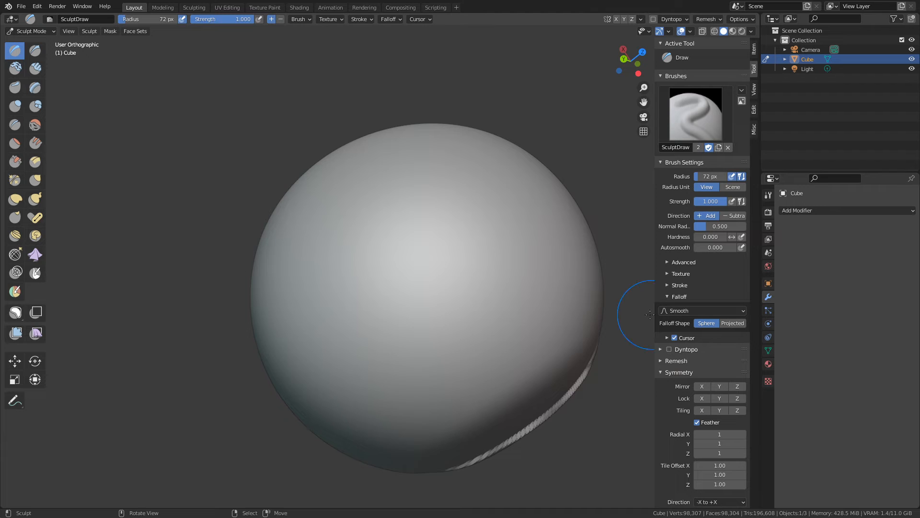
mouse_move(308, 324)
left_mouse_down()
mouse_move(372, 258)
mouse_move(471, 213)
mouse_move(494, 330)
mouse_move(568, 275)
mouse_move(479, 355)
mouse_move(379, 412)
left_mouse_up()
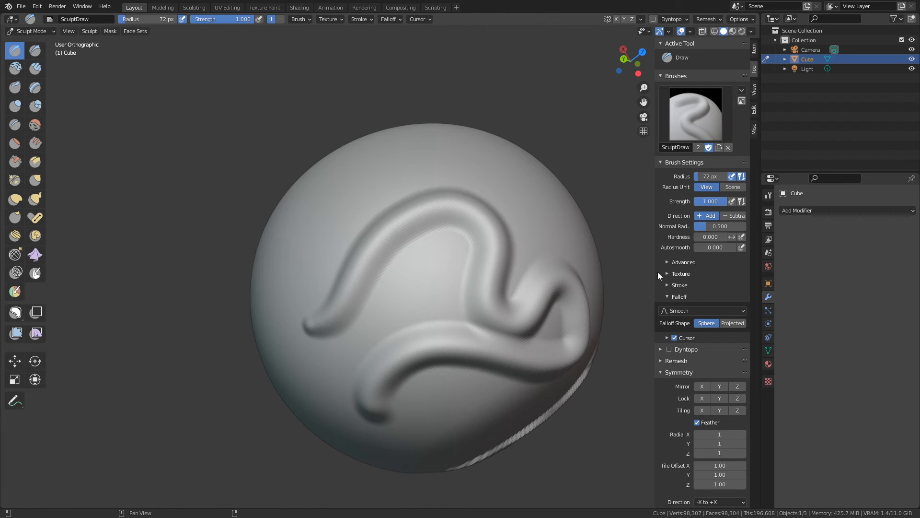
left_click(663, 310)
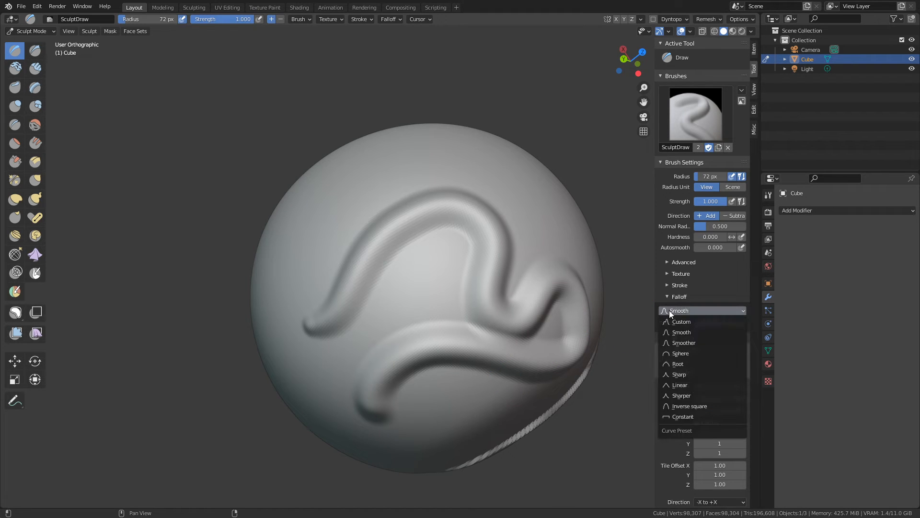
key("ctrl+z")
Change the falloff to Sphere, try an arched stroke across the sphere and undo it
left_click(689, 310)
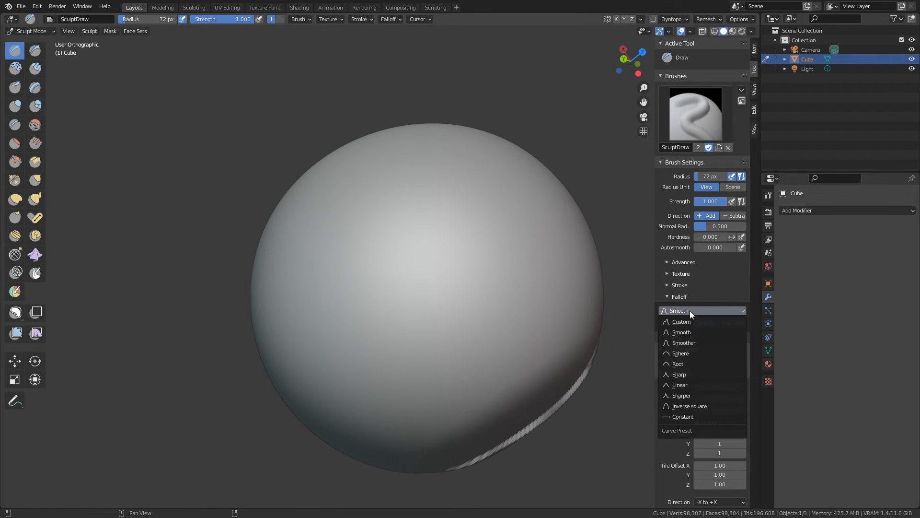
left_click(692, 353)
mouse_move(330, 336)
left_mouse_down()
mouse_move(402, 239)
mouse_move(499, 232)
mouse_move(517, 255)
left_mouse_up()
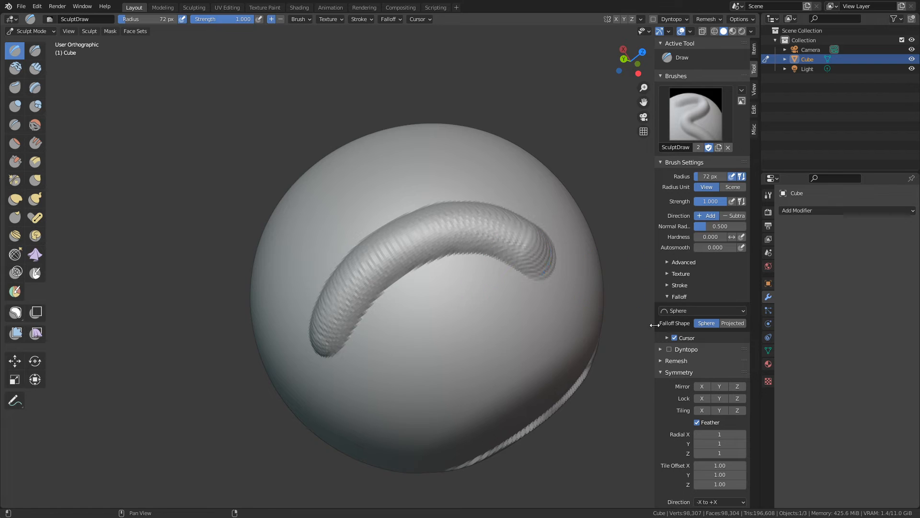
key("ctrl+z")
Change the falloff to Sharp, try a stroke over the sphere's upper half and undo it
left_click(681, 311)
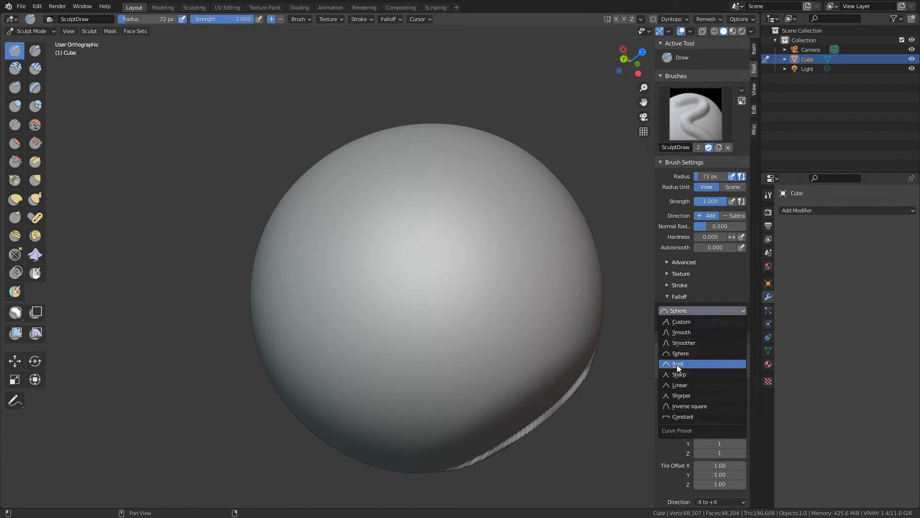
left_click(674, 373)
mouse_move(287, 330)
left_mouse_down()
mouse_move(350, 293)
mouse_move(417, 232)
mouse_move(443, 190)
left_mouse_up()
key("ctrl+z")
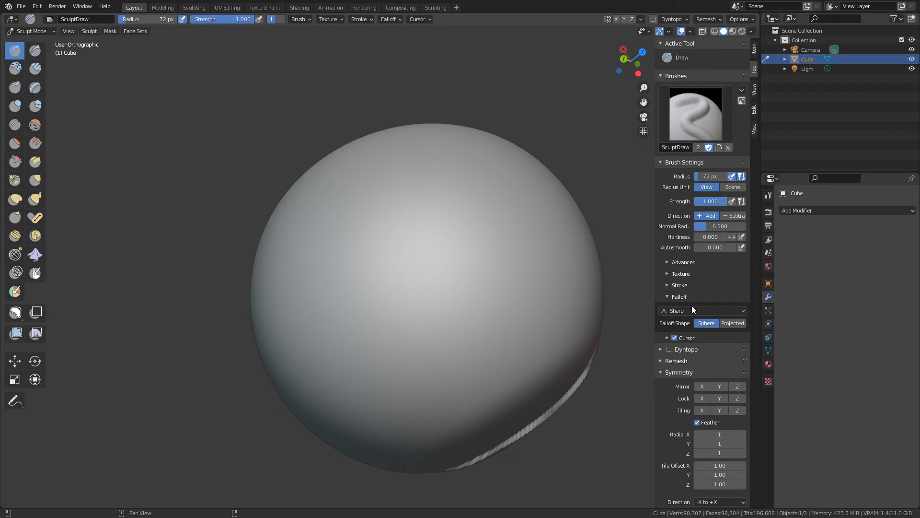
Change the falloff to Linear, try a stroke across the middle of the sphere and undo it
left_click(693, 310)
left_click(680, 385)
left_click_drag(310, 355, 488, 223)
key("ctrl+z")
left_click(671, 310)
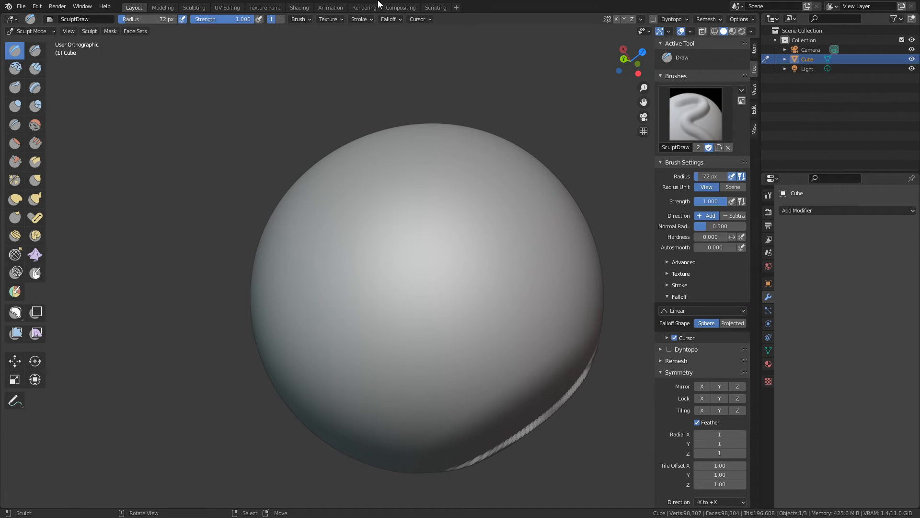
Change the falloff to Custom, try a short stroke on the sphere with its default curve and undo it
left_click(390, 19)
left_click(393, 37)
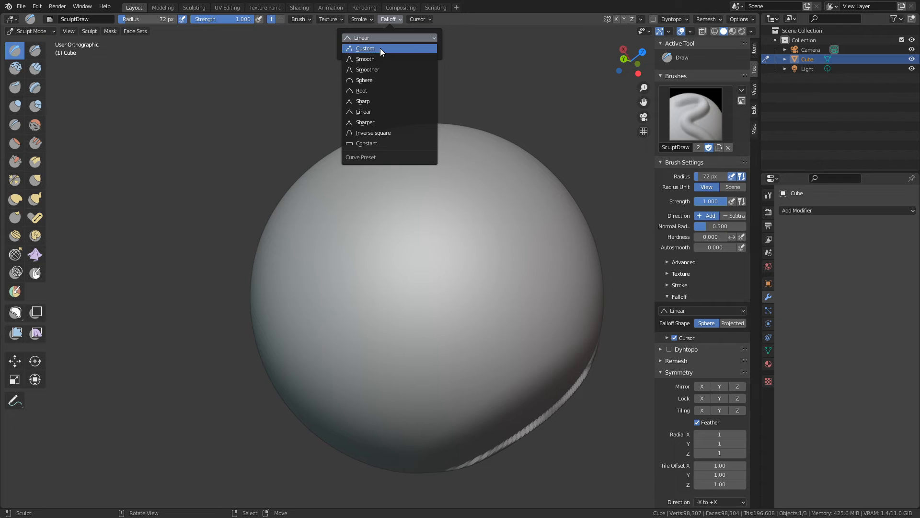
left_click(380, 48)
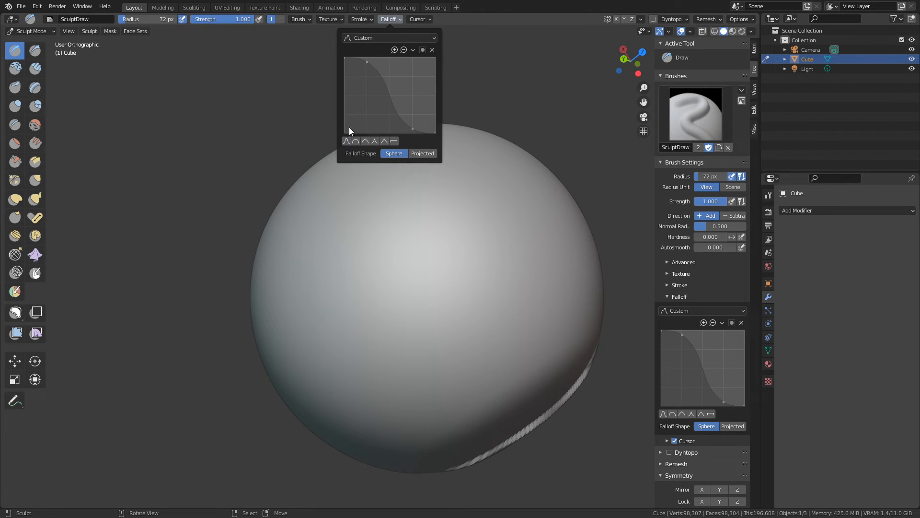
left_click_drag(428, 303, 472, 206)
key("ctrl+z")
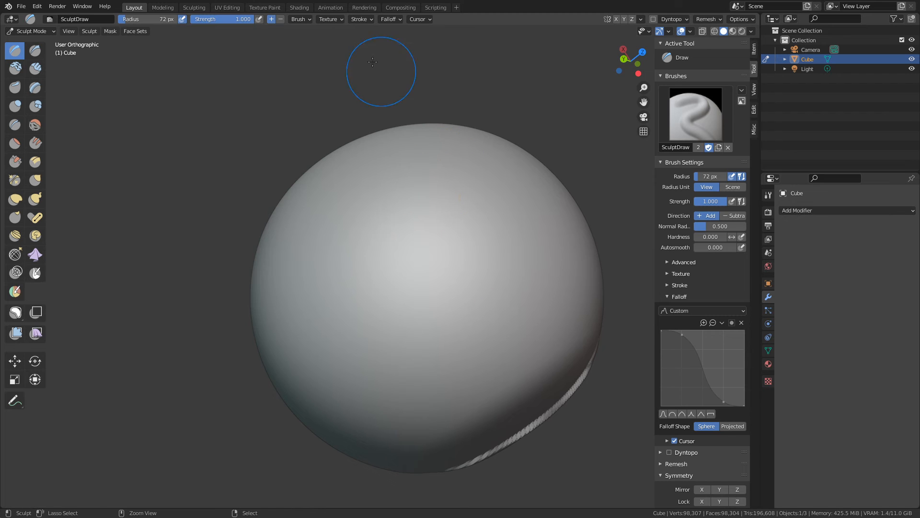
Reshape the custom falloff curve with a dip at X 0.27250, Y 0.29374 and a peak at X 0.64749, Y 0.66249, then test and undo a stroke
left_click(384, 21)
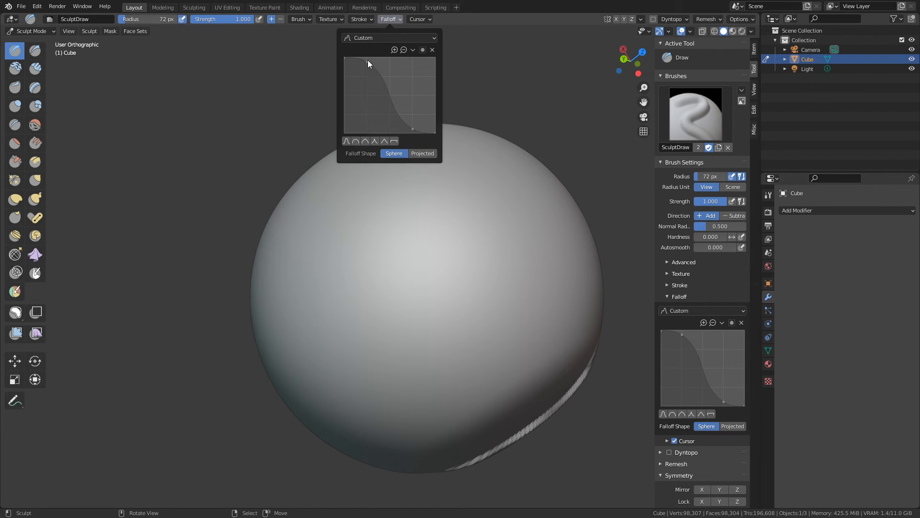
left_click_drag(362, 78, 355, 67)
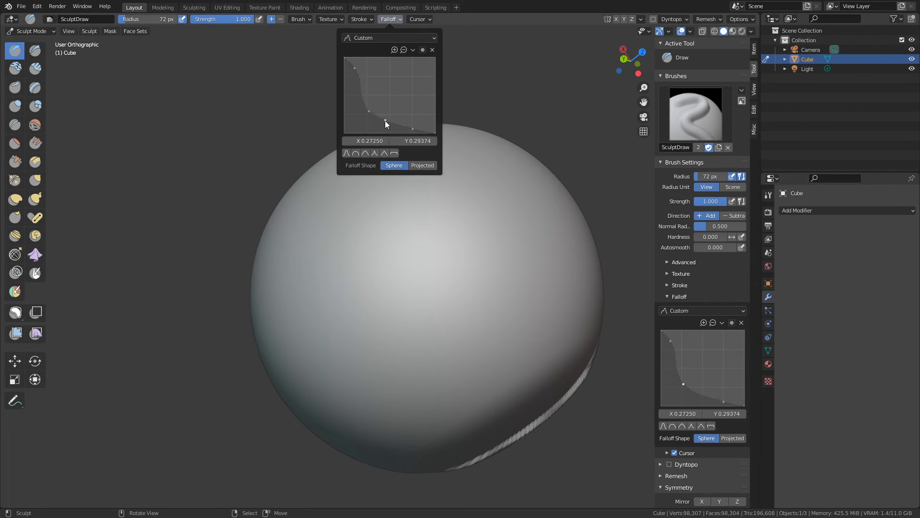
left_click(403, 83)
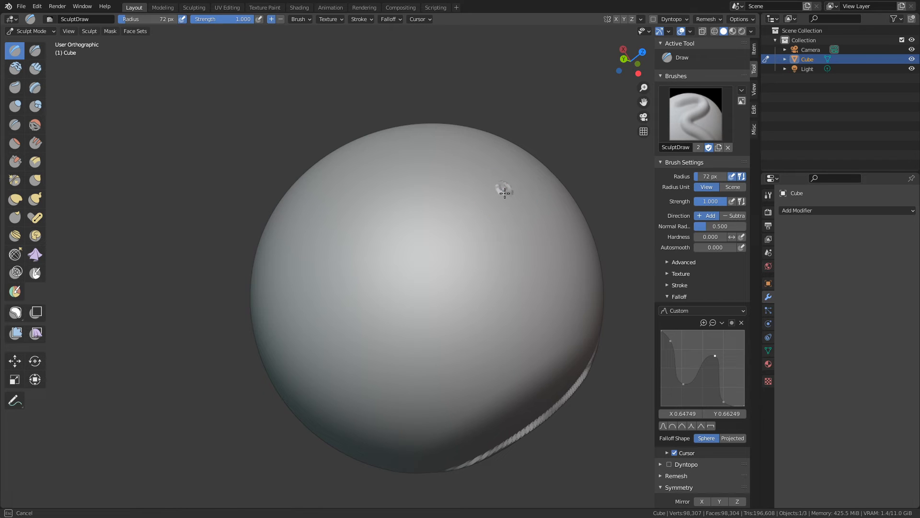
mouse_move(505, 192)
left_mouse_down()
mouse_move(477, 251)
mouse_move(397, 304)
mouse_move(376, 403)
left_mouse_up()
key("ctrl+z")
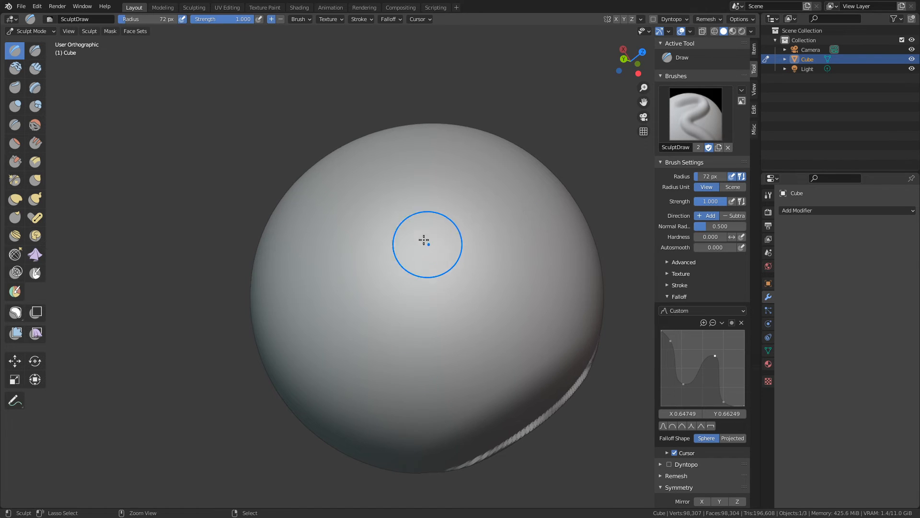
Increase the brush radius to 137 px, try a diagonal stroke with the dipped falloff curve and undo it
key("f")
left_click(448, 236)
mouse_move(498, 185)
left_mouse_down()
mouse_move(397, 295)
mouse_move(375, 381)
left_mouse_up()
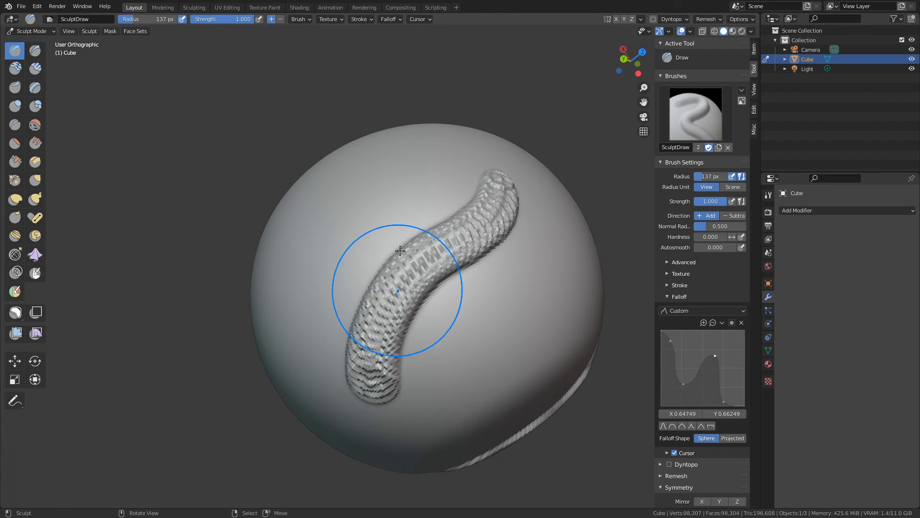
key("ctrl+z")
Reshape the falloff curve into two humps, the second at X 0.51250, Y 0.43749, then try a winding 163 px stroke and undo it
left_click(390, 19)
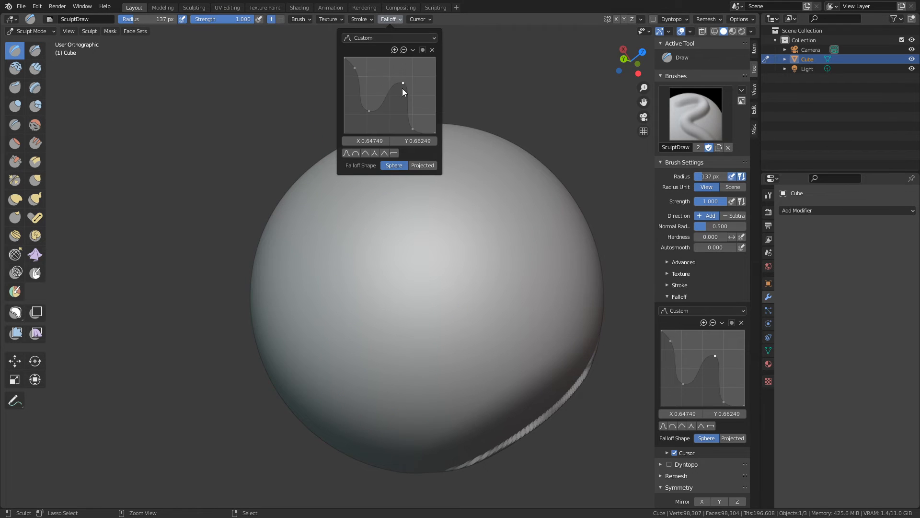
left_click_drag(395, 111, 393, 109)
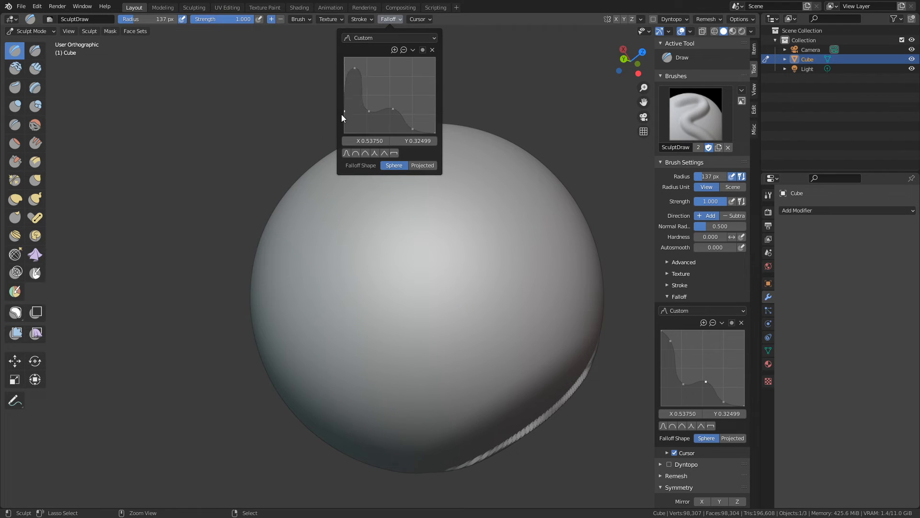
mouse_move(356, 66)
left_mouse_down()
mouse_move(360, 99)
mouse_move(392, 99)
left_mouse_up()
mouse_move(500, 182)
left_mouse_down()
mouse_move(472, 239)
mouse_move(383, 287)
mouse_move(338, 379)
mouse_move(542, 244)
mouse_move(492, 432)
left_mouse_up()
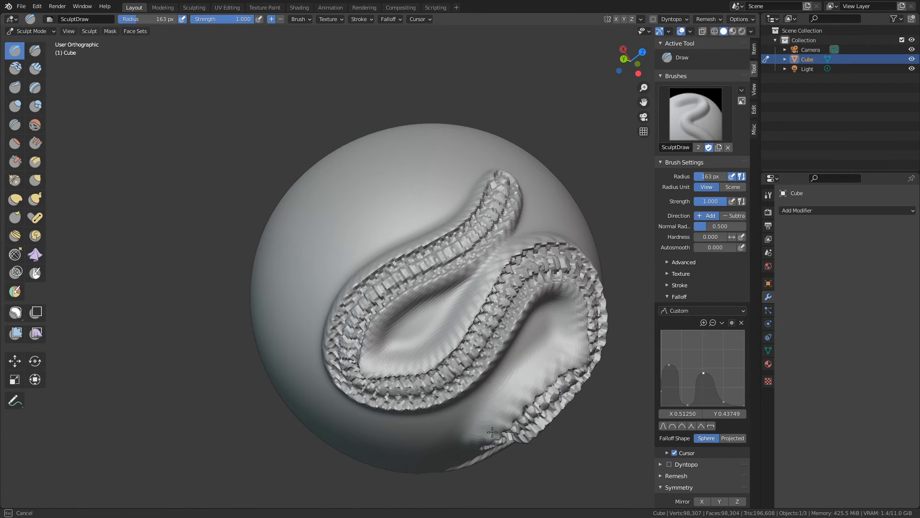
key("ctrl+z")
Reset the custom falloff curve to the smooth preset shape
left_click(363, 16)
mouse_move(386, 21)
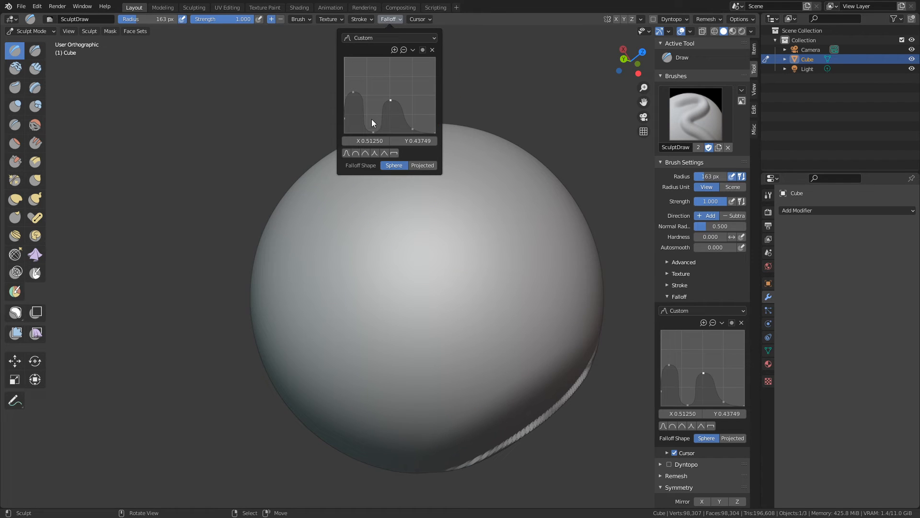
left_click(347, 153)
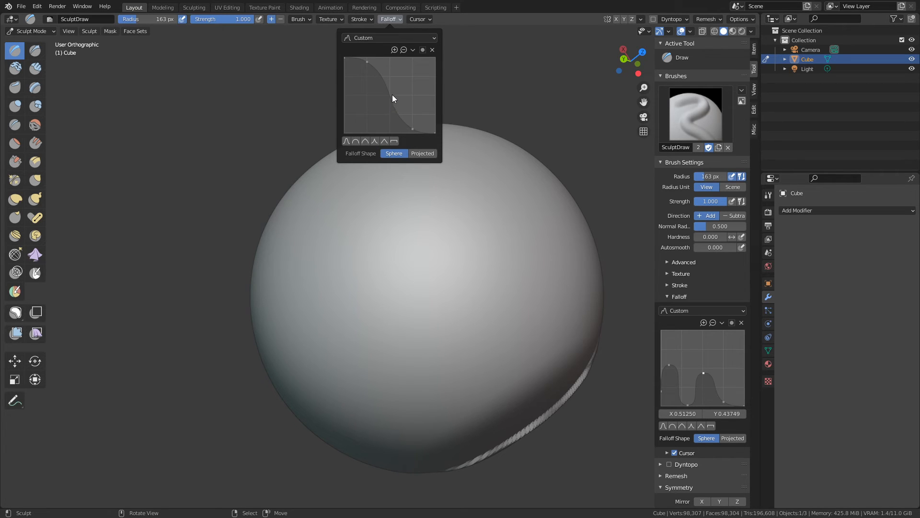
Set the sculpt brush radius to 125 px
key("f")
left_click(493, 253)
middle_click_drag(479, 260, 471, 264)
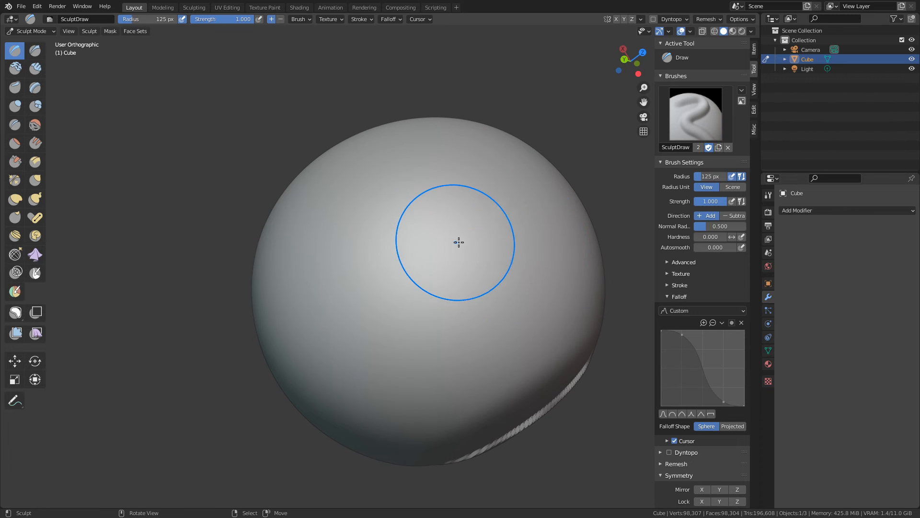
Collapse the falloff settings, create a new texture for the brush and open its texture properties
scroll(690, 279, "down", 4)
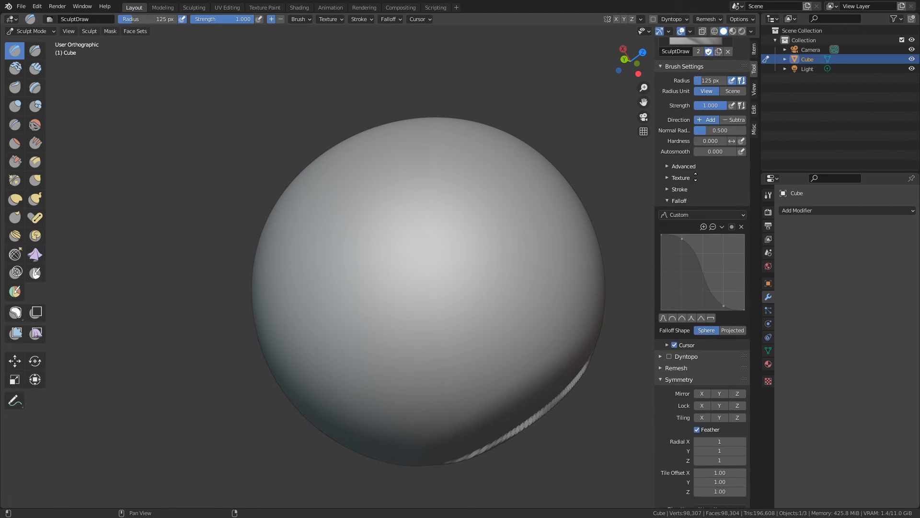
left_click(677, 181)
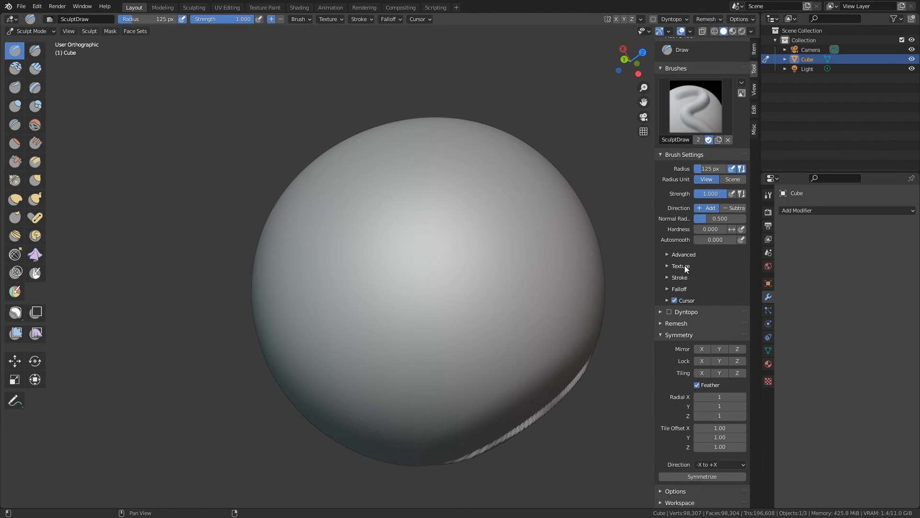
left_click(685, 266)
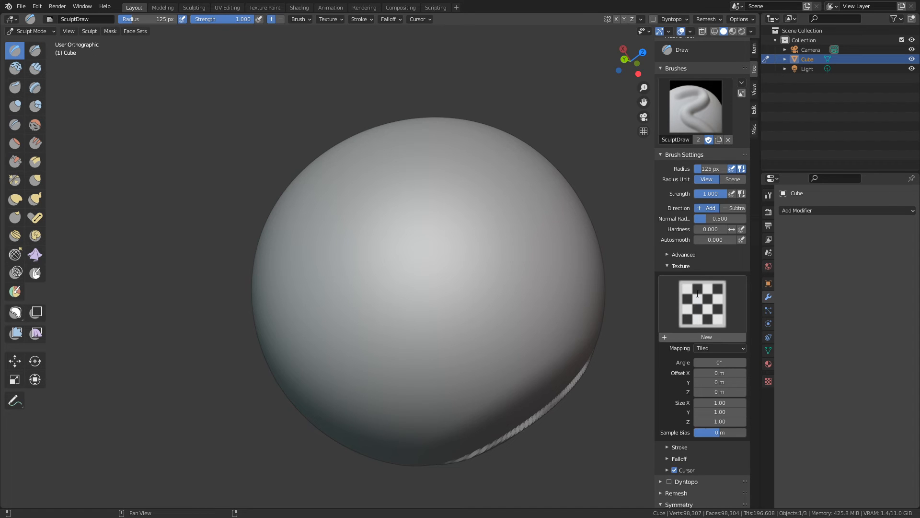
left_click(697, 297)
left_click(706, 338)
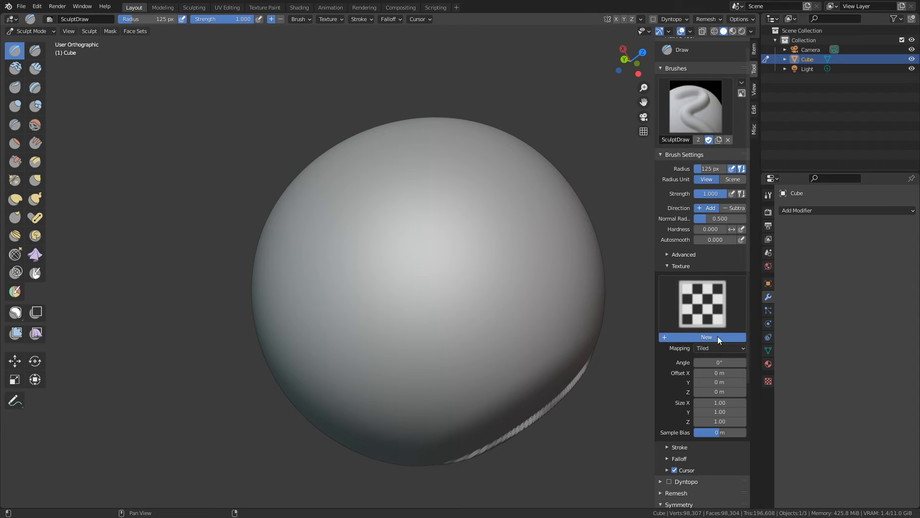
left_click(703, 304)
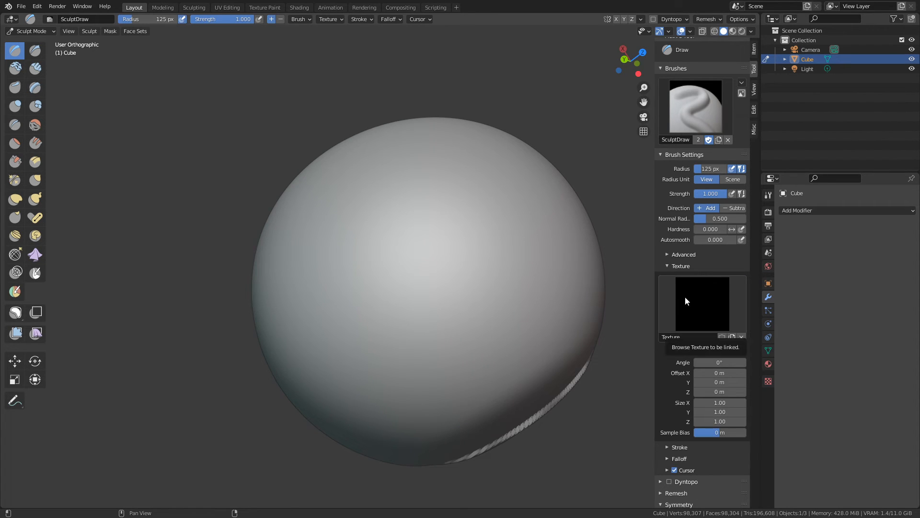
left_click(768, 382)
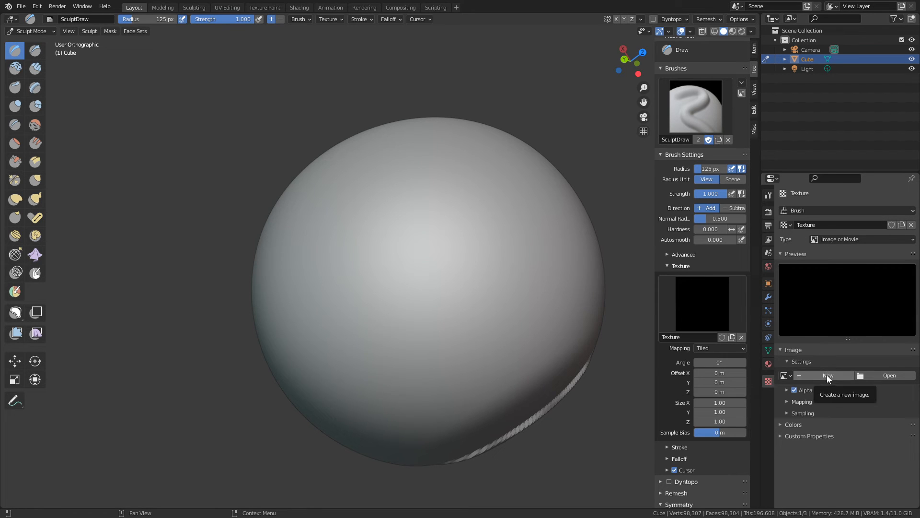
Try the Blend and Clouds texture types, test a diagonal stroke across the sphere and undo it
left_click(835, 238)
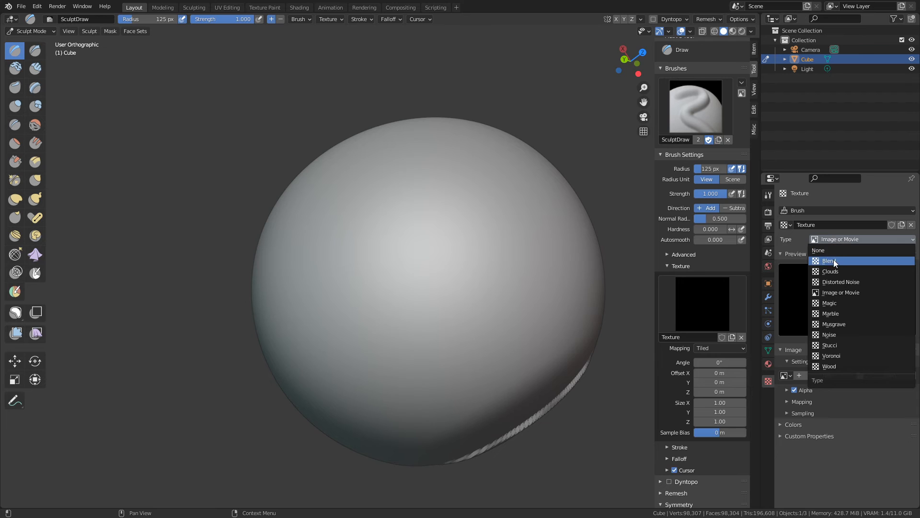
left_click(830, 261)
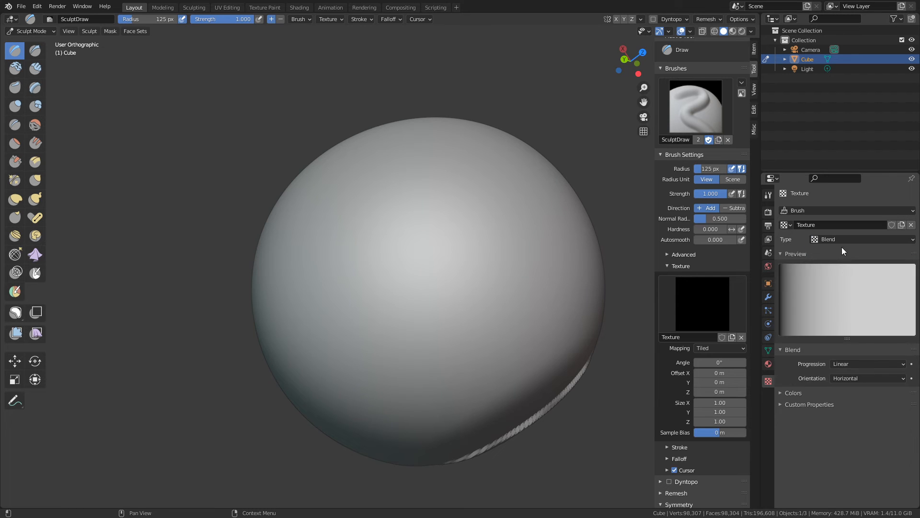
left_click(841, 242)
left_click(841, 271)
mouse_move(406, 243)
left_mouse_down()
mouse_move(408, 261)
mouse_move(479, 254)
mouse_move(379, 343)
mouse_move(330, 288)
mouse_move(427, 190)
mouse_move(551, 297)
mouse_move(530, 348)
left_mouse_up()
key("ctrl+z")
Try the Marble texture type with a stroke on the sphere, undo it and return the type to Image or Movie
left_click(835, 239)
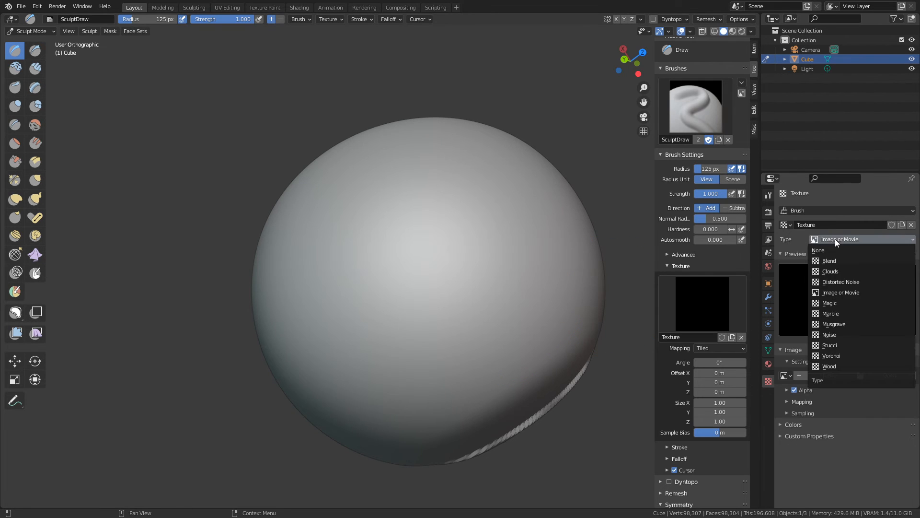
left_click(841, 311)
mouse_move(423, 260)
left_mouse_down()
mouse_move(468, 264)
mouse_move(326, 288)
mouse_move(380, 307)
left_mouse_up()
key("ctrl+z")
left_click(834, 238)
left_click(835, 301)
left_click(855, 240)
left_click(830, 241)
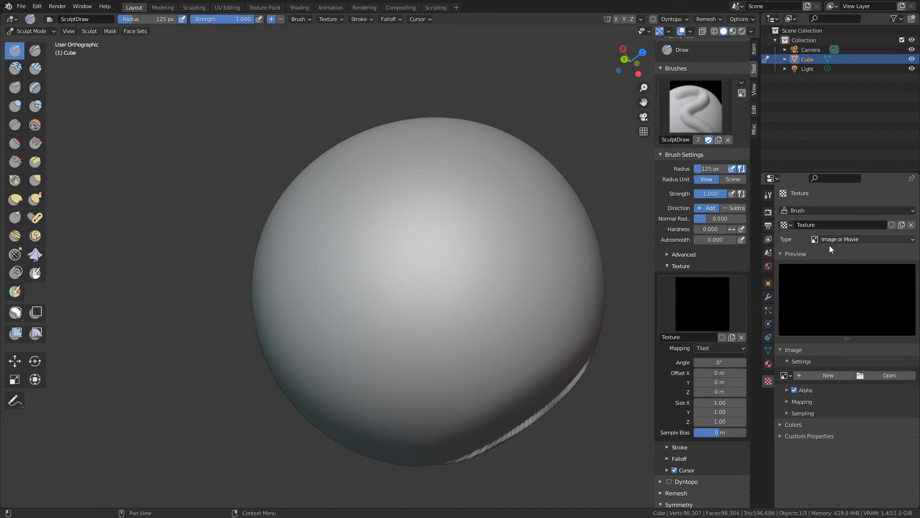
Load 1s.jpg from the Alphas example folder as the brush texture image
left_click(885, 375)
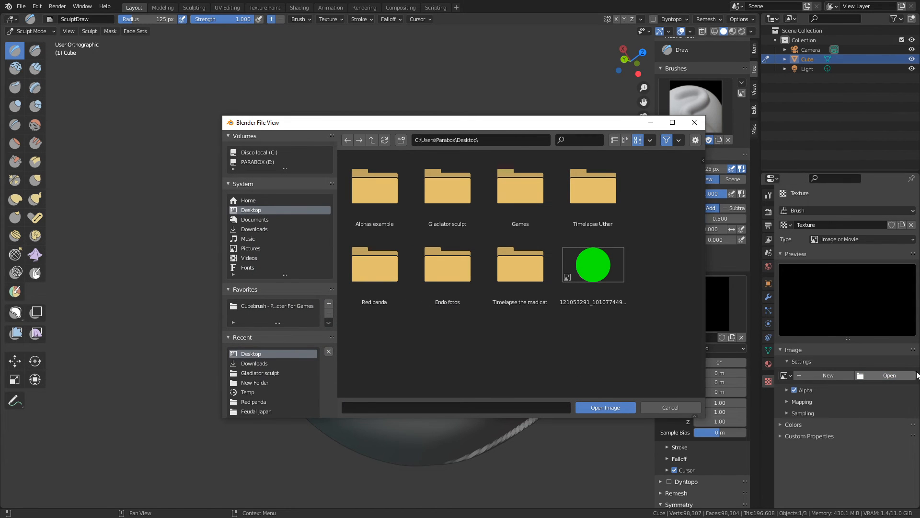
left_click(389, 178)
double_click(389, 178)
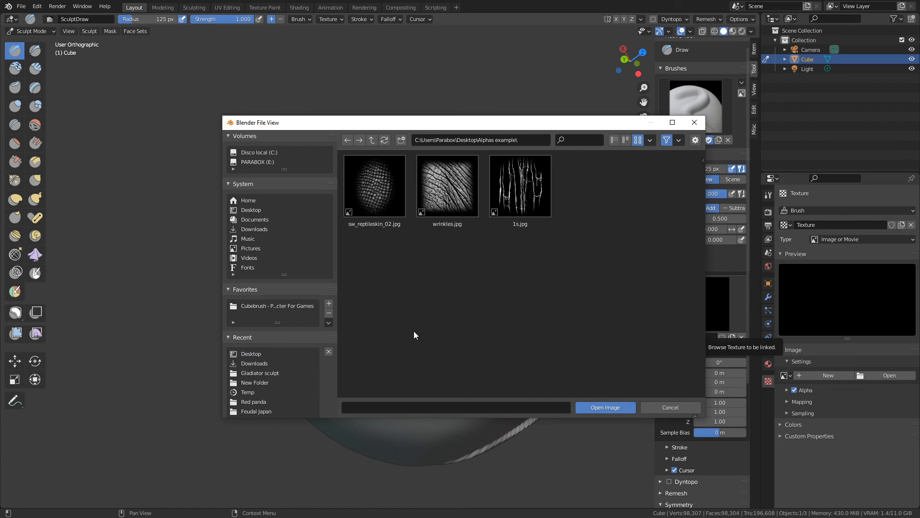
left_click(518, 186)
left_click(609, 407)
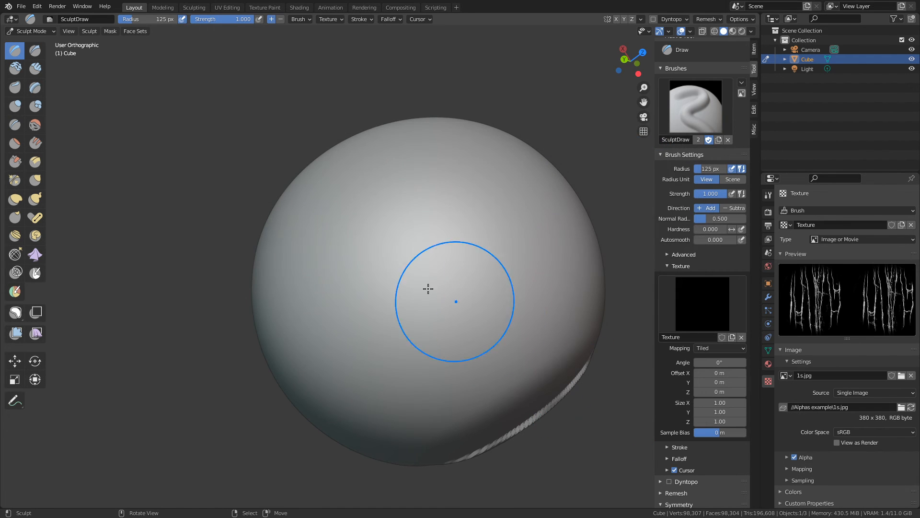
Try a vertical stroke down the sphere with the 1s.jpg alpha at a 125 px radius and undo it
key("f")
left_click(430, 253)
mouse_move(451, 212)
left_mouse_down()
mouse_move(462, 252)
mouse_move(399, 346)
mouse_move(448, 249)
mouse_move(440, 342)
left_mouse_up()
key("ctrl+z")
key("ctrl+z")
Try several vertical strokes on the sphere with Tiled texture mapping, inspect them from another angle and undo them
left_click_drag(431, 322, 394, 314, "alt")
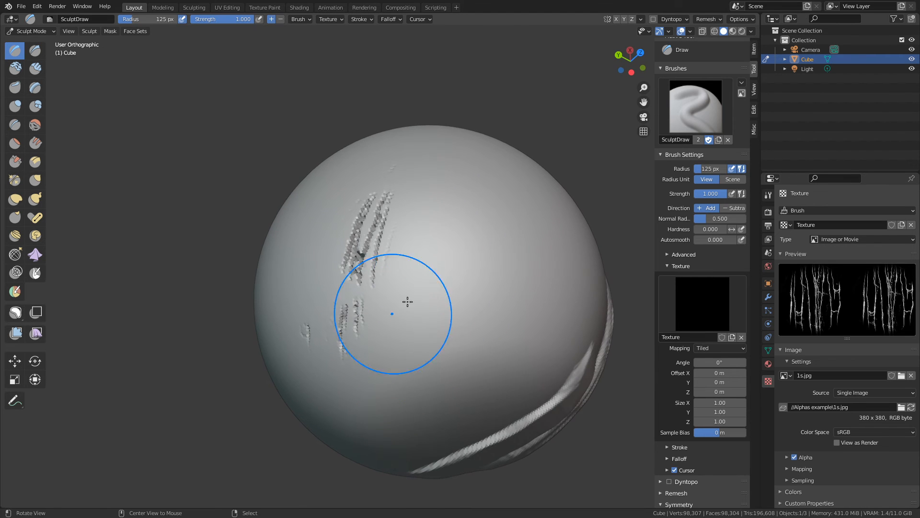
mouse_move(463, 249)
left_mouse_down()
mouse_move(465, 367)
mouse_move(420, 361)
left_mouse_up()
left_click_drag(446, 249, 440, 327)
left_click_drag(444, 340, 497, 347, "alt")
key("ctrl+z")
mouse_move(458, 315)
left_mouse_down("alt")
mouse_move(478, 319)
mouse_move(457, 324)
left_mouse_up("alt")
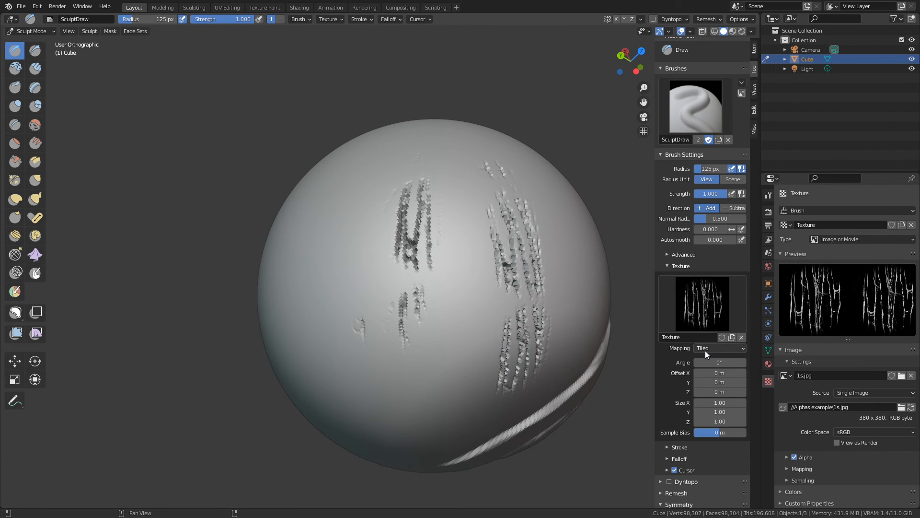
key("ctrl+z")
key("ctrl+z")
key("ctrl+z")
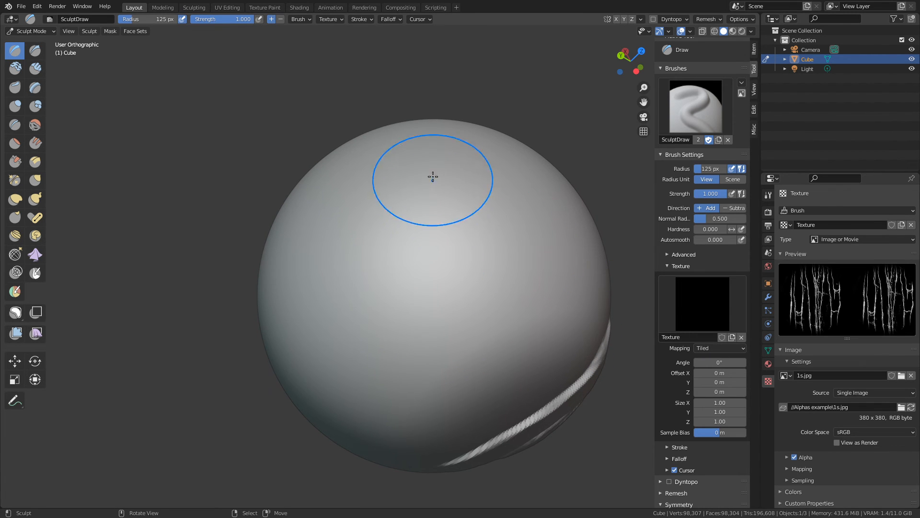
mouse_move(432, 177)
left_mouse_down()
mouse_move(442, 313)
mouse_move(428, 421)
left_mouse_up()
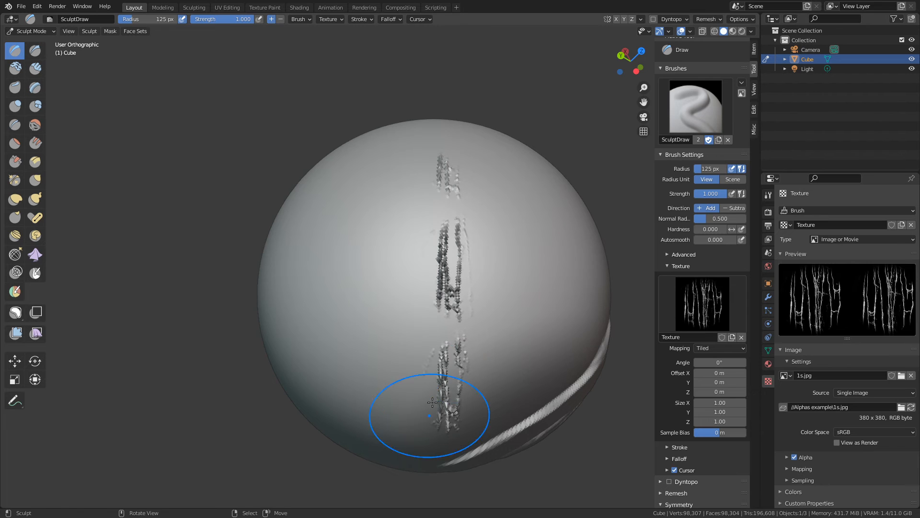
key("ctrl+z")
Switch the texture mapping to View Plane, try a stroke across the sphere and undo it
left_click(710, 346)
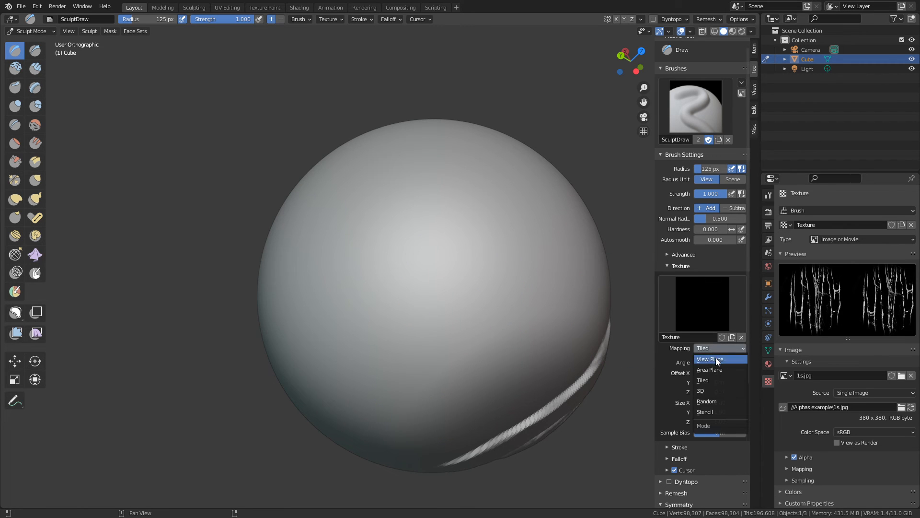
left_click(718, 359)
mouse_move(409, 319)
left_mouse_down()
mouse_move(381, 247)
mouse_move(503, 197)
mouse_move(518, 326)
mouse_move(551, 336)
left_mouse_up()
key("ctrl+z")
key("ctrl+z")
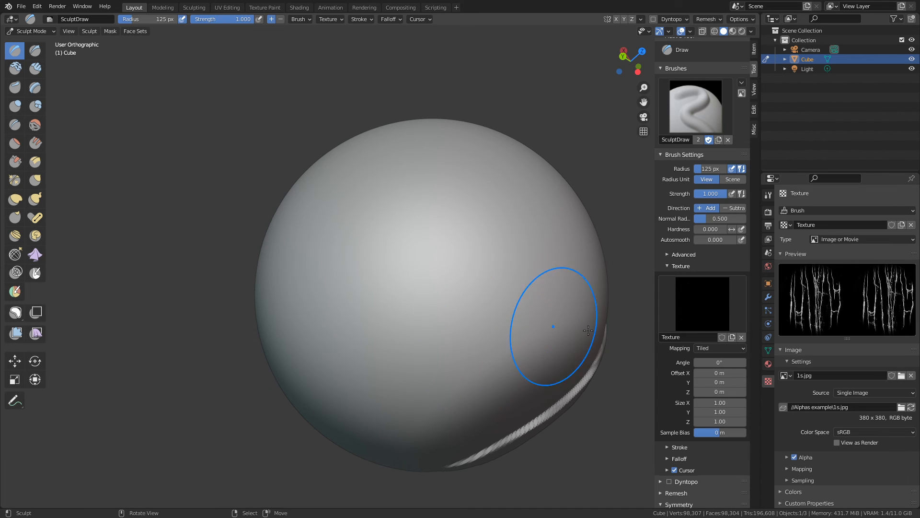
Switch the texture mapping to Area Plane, try a curved stroke on the sphere and undo it
left_click(723, 350)
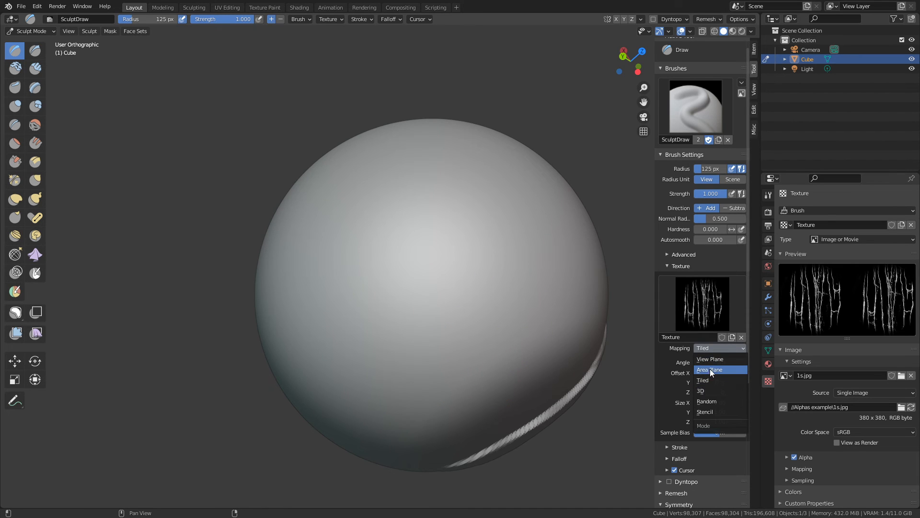
left_click(710, 369)
mouse_move(499, 211)
left_mouse_down()
mouse_move(532, 250)
mouse_move(508, 336)
mouse_move(391, 389)
left_mouse_up()
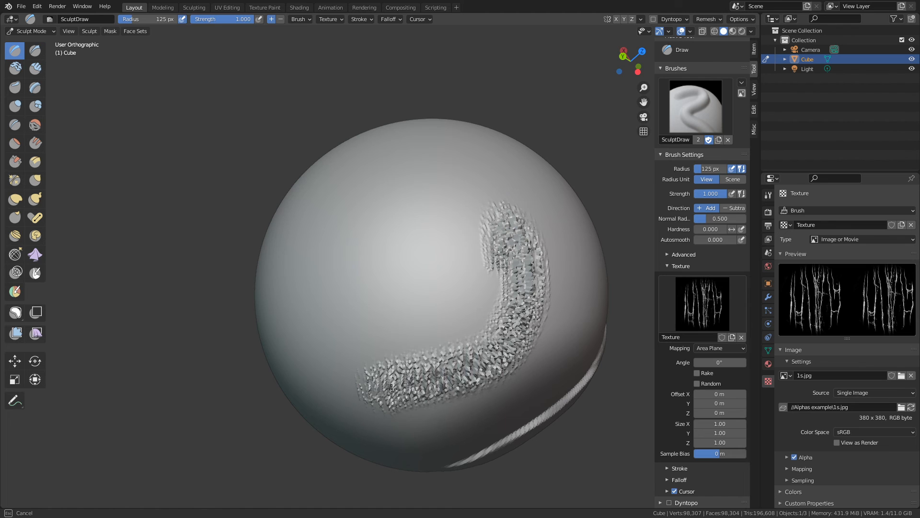
key("ctrl+z")
key("ctrl+z")
Set the texture mapping to Stencil and position the stencil image over the sphere
left_click(720, 347)
left_click(715, 407)
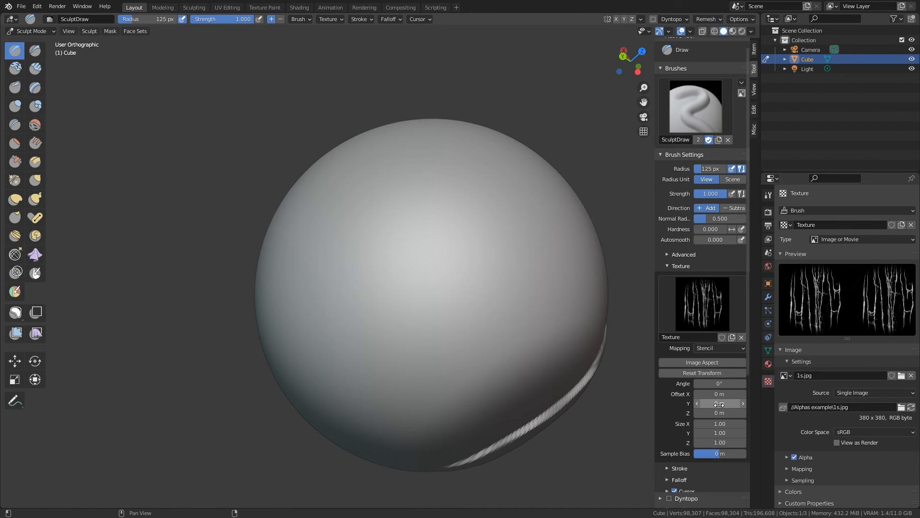
middle_click_drag(468, 309, 305, 365, "shift")
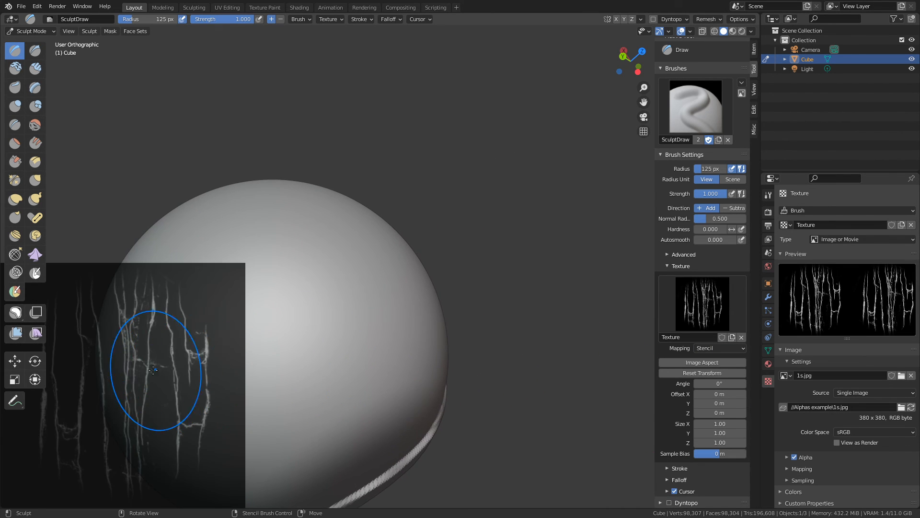
mouse_move(153, 369)
right_mouse_down()
mouse_move(277, 257)
mouse_move(340, 257)
mouse_move(320, 263)
mouse_move(317, 247)
mouse_move(306, 267)
mouse_move(294, 268)
right_mouse_up()
middle_click_drag(479, 280, 474, 254, "shift")
Sculpt the vein pattern through the stencil onto the sphere and orbit to inspect it
mouse_move(321, 243)
left_mouse_down()
mouse_move(174, 226)
mouse_move(336, 336)
mouse_move(196, 364)
left_mouse_up()
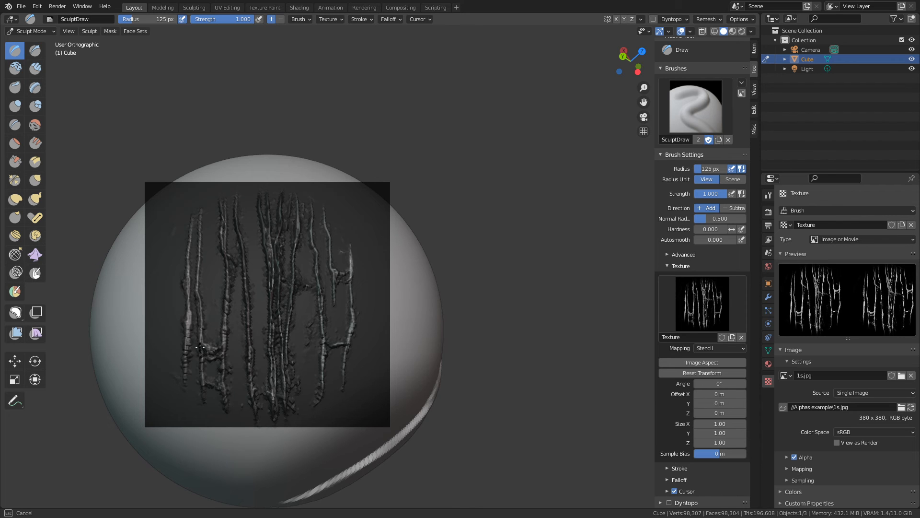
left_click_drag(190, 314, 165, 226)
middle_click_drag(277, 302, 483, 304)
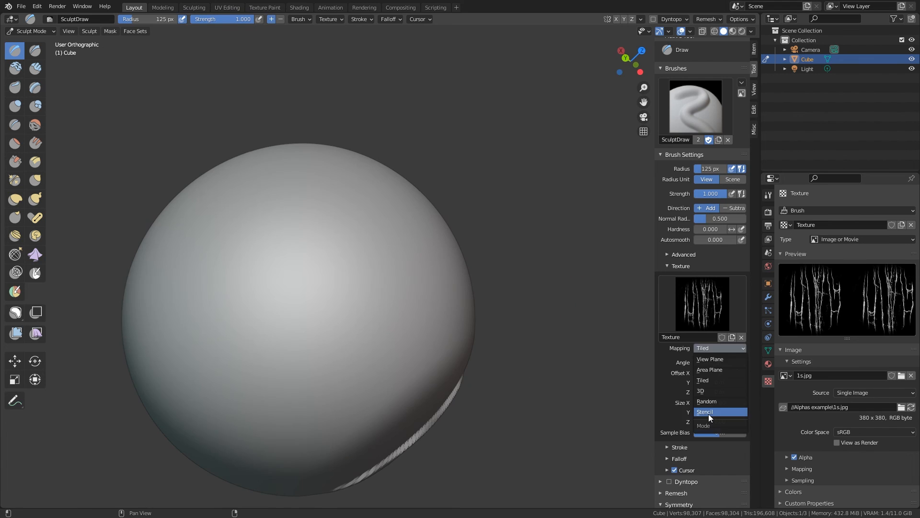
Choose Stencil mapping again, move the stencil over the sphere's upper part and try a stroke through it
left_click(708, 413)
right_click_drag(254, 340, 442, 242)
mouse_move(369, 242)
left_mouse_down()
mouse_move(288, 312)
mouse_move(278, 355)
mouse_move(341, 210)
left_mouse_up()
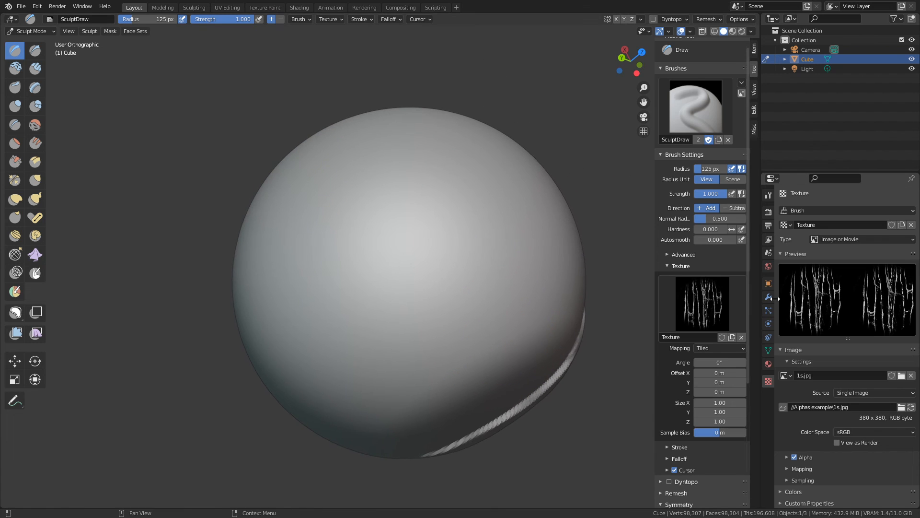
Add a Catmull-Clark Subdivision Surface modifier with viewport level 1 to the sphere, apply it and return to the texture properties
left_click(769, 296)
left_click(806, 210)
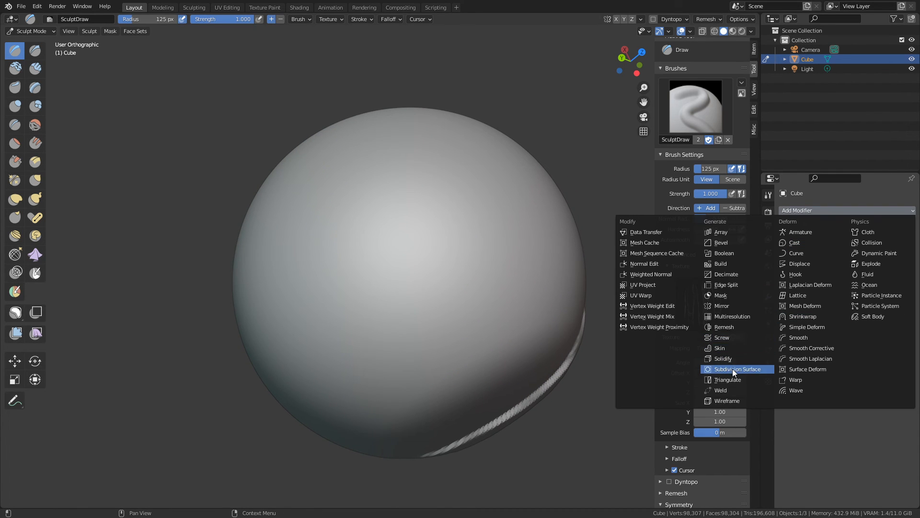
key("Return")
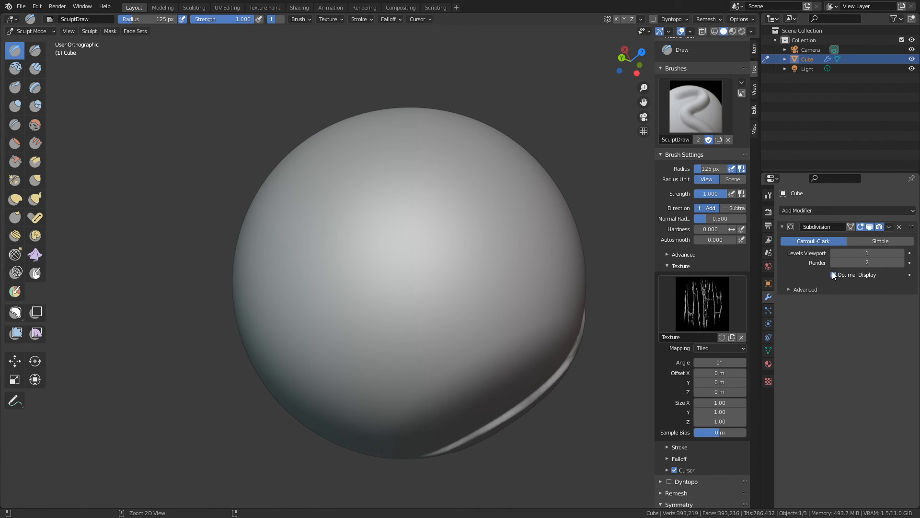
key("ctrl+a")
left_click(768, 382)
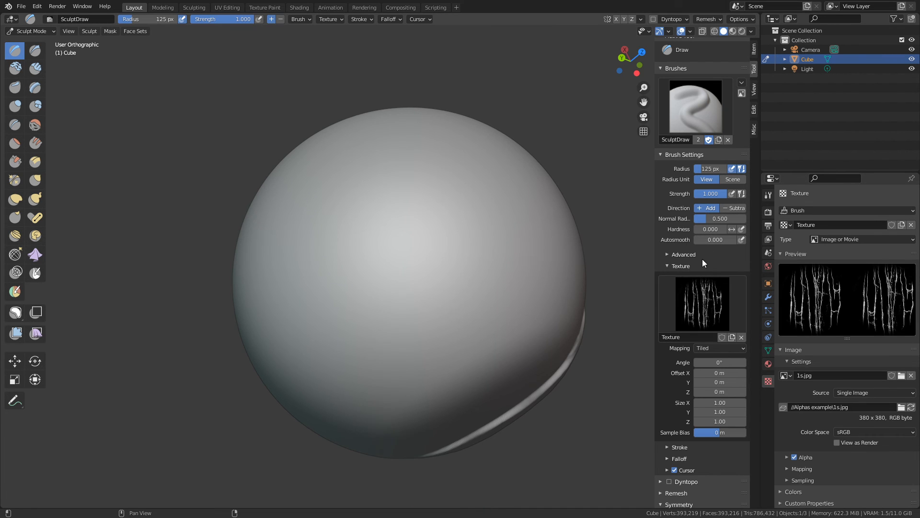
Expand the brush's stroke settings and set the stroke method to Anchored
scroll(692, 272, "down", 5)
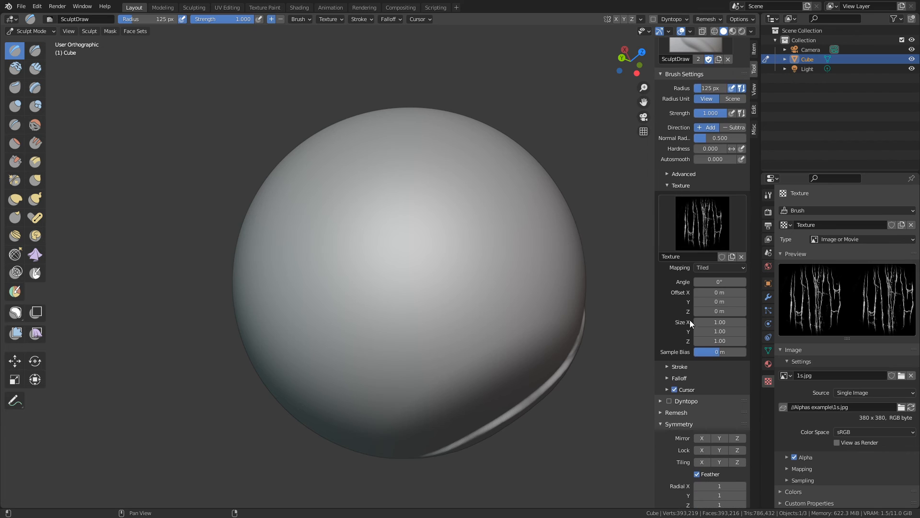
left_click(680, 367)
scroll(702, 352, "down", 2)
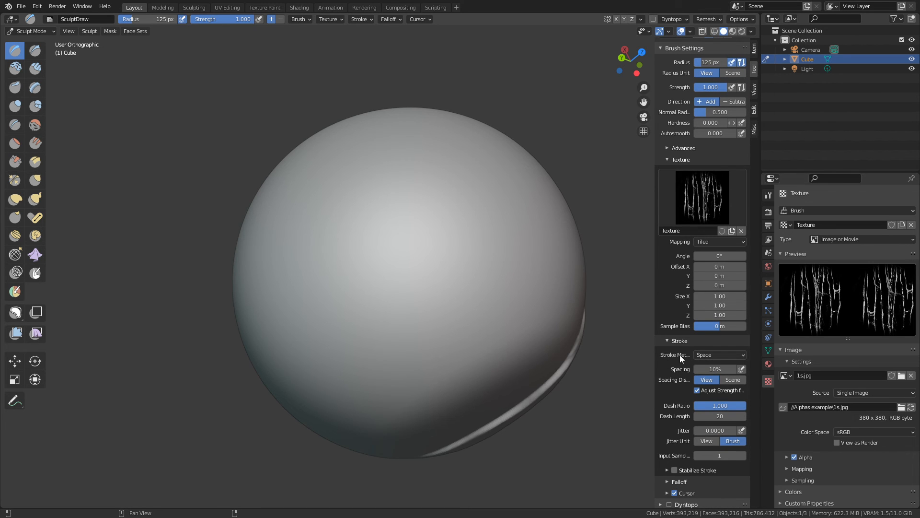
left_click(703, 356)
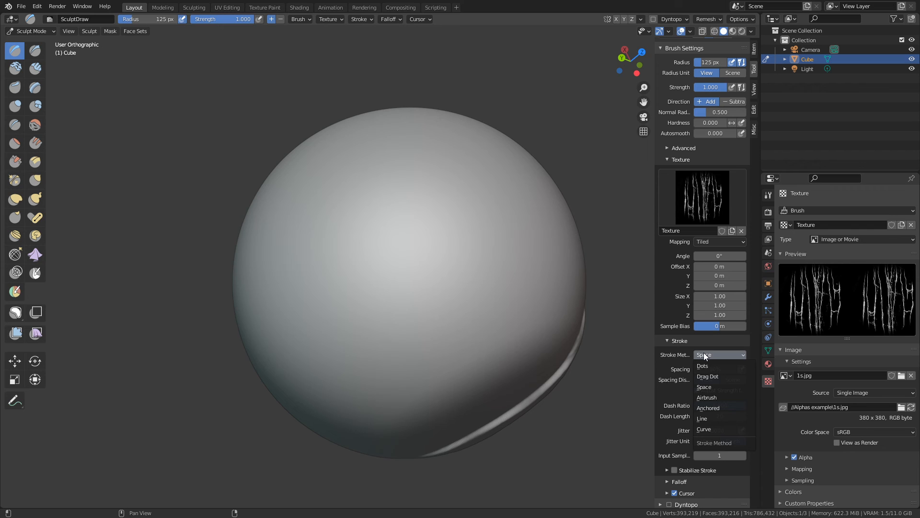
left_click(715, 408)
Stamp the 1s.jpg alpha twice on the sphere with anchored strokes and undo the second stamp
mouse_move(386, 192)
left_mouse_down()
mouse_move(407, 209)
mouse_move(422, 244)
mouse_move(414, 288)
mouse_move(424, 295)
left_mouse_up()
left_click_drag(492, 246, 491, 283)
middle_click_drag(497, 315, 487, 321)
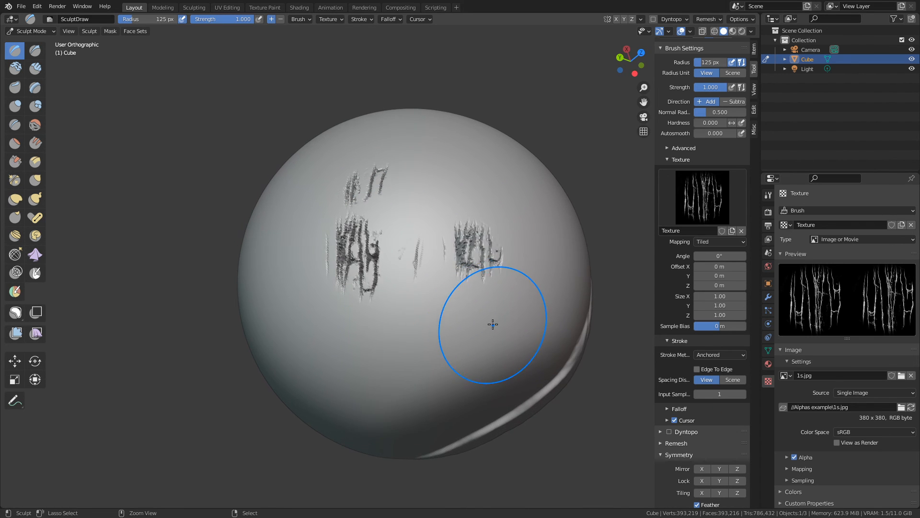
key("ctrl+z")
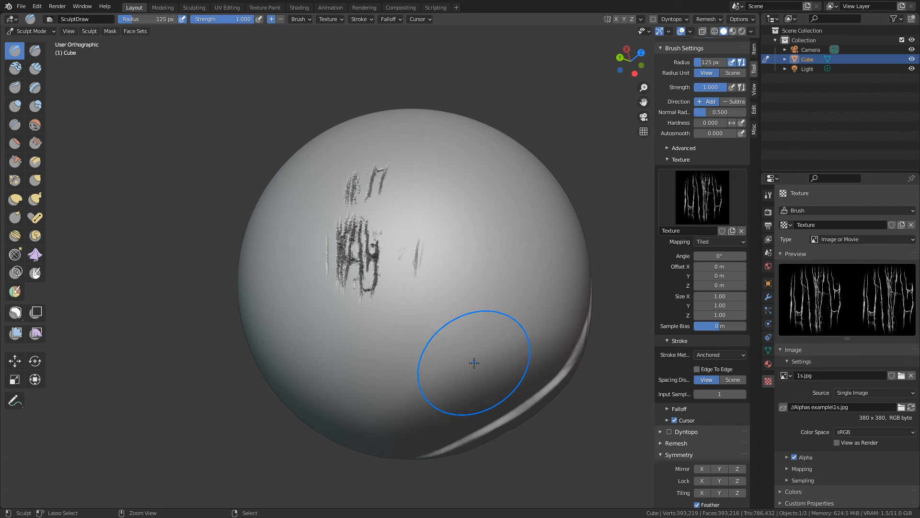
Undo the earlier test strokes on the sphere and set the brush's stroke method to Anchored again
key("ctrl+z")
key("ctrl+z")
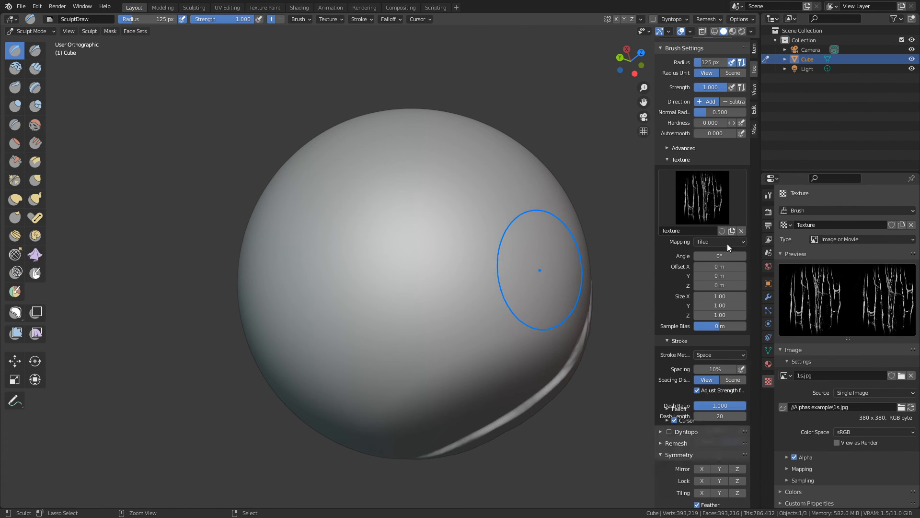
left_click(713, 353)
left_click(716, 409)
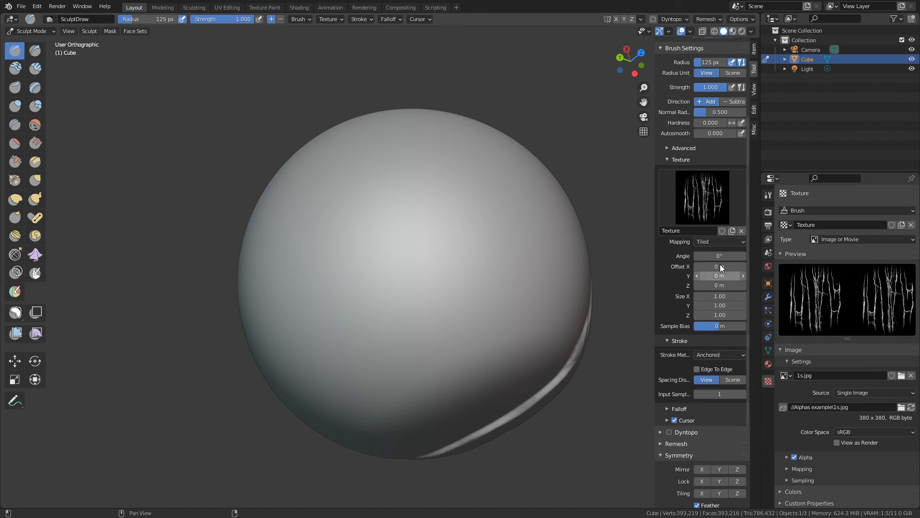
Choose View Plane texture mapping, stamp the 1s.jpg alpha once on the middle of the sphere and smooth the result
left_click(713, 242)
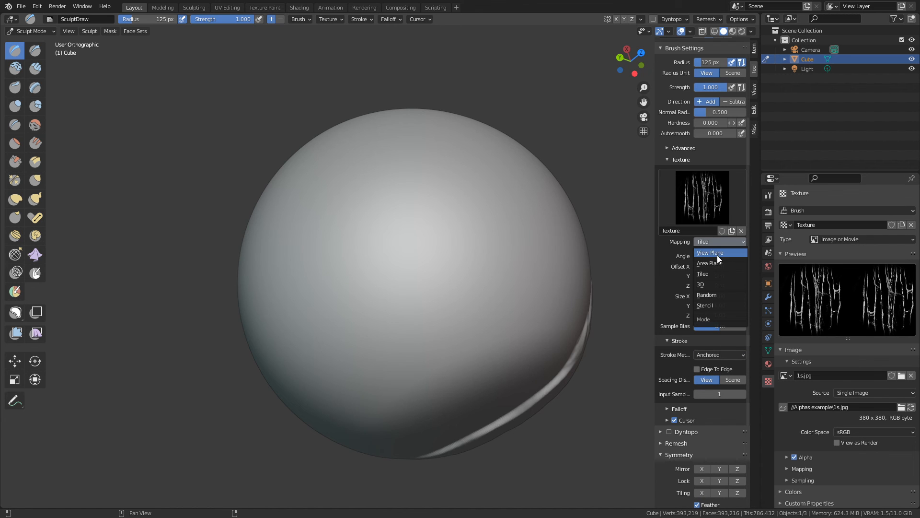
left_click(717, 255)
mouse_move(417, 267)
left_mouse_down()
mouse_move(448, 293)
mouse_move(406, 356)
mouse_move(508, 336)
mouse_move(471, 188)
mouse_move(468, 339)
mouse_move(504, 251)
mouse_move(505, 317)
mouse_move(495, 236)
mouse_move(481, 273)
left_mouse_up()
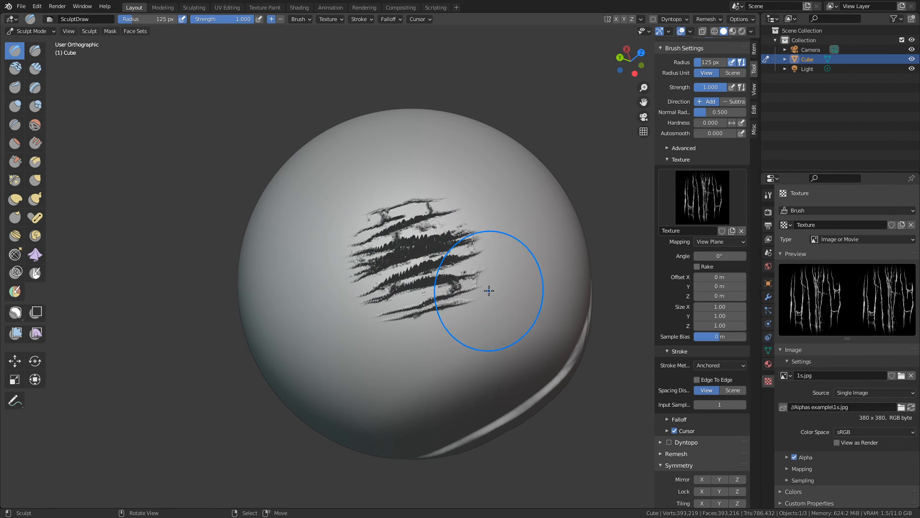
mouse_move(445, 235)
left_mouse_down("shift")
mouse_move(433, 321)
mouse_move(383, 278)
mouse_move(432, 246)
left_mouse_up("shift")
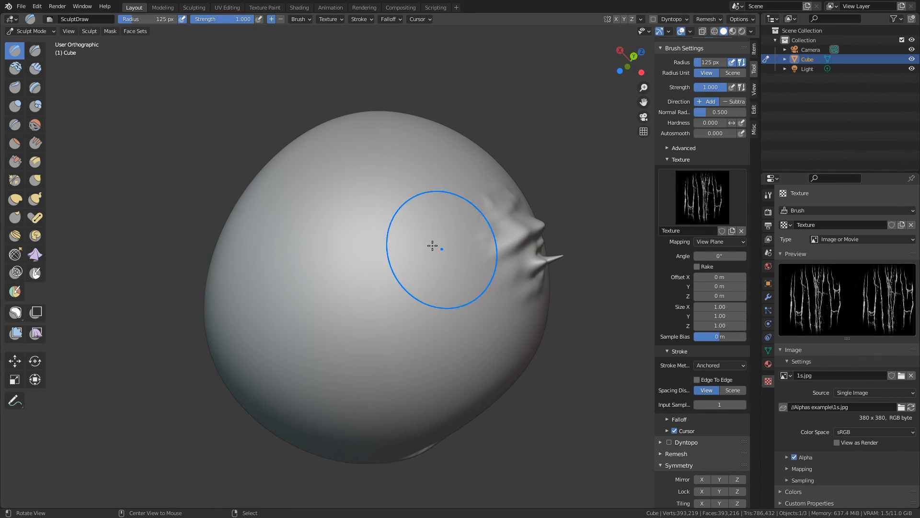
Lower the brush strength to 0.378, stamp the 1s.jpg crack alpha on several clean areas of the sphere and smooth the marks
left_click_drag(241, 18, 197, 18)
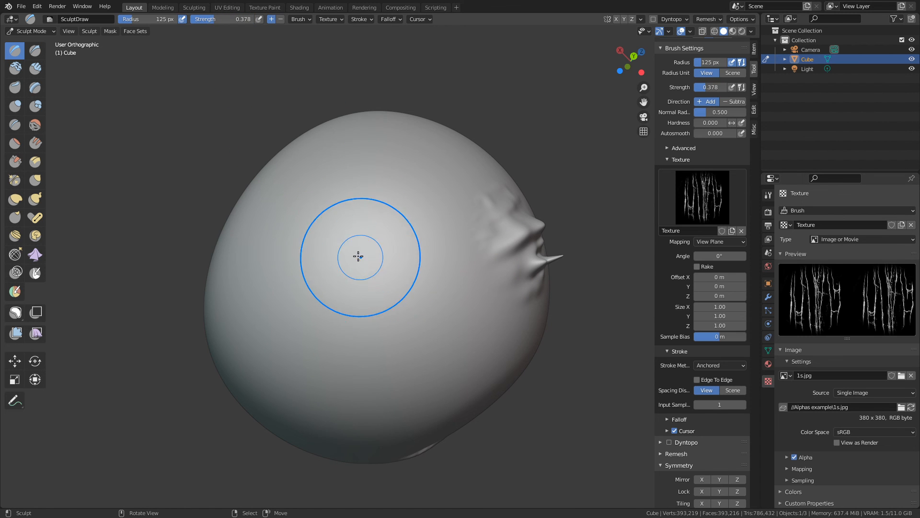
left_click_drag(355, 240, 416, 339)
middle_click_drag(416, 339, 350, 309)
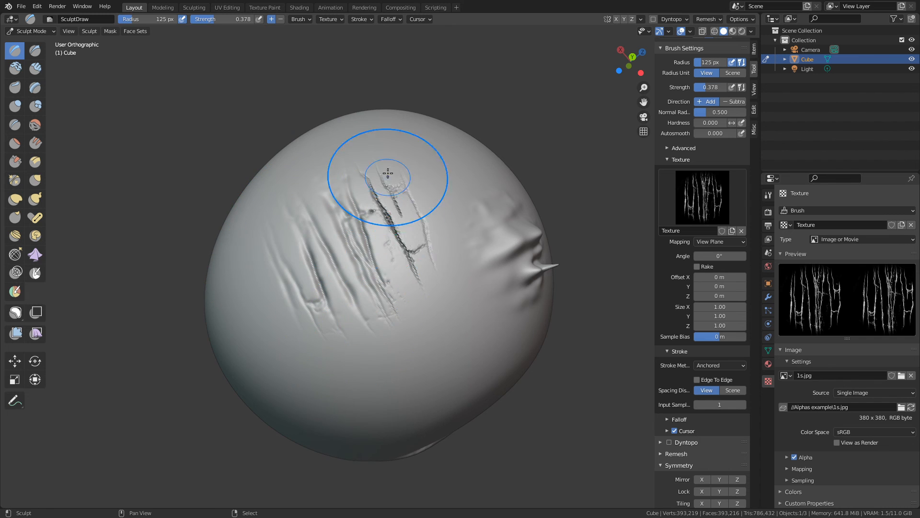
middle_click_drag(469, 352, 429, 275)
left_click_drag(407, 329, 397, 330)
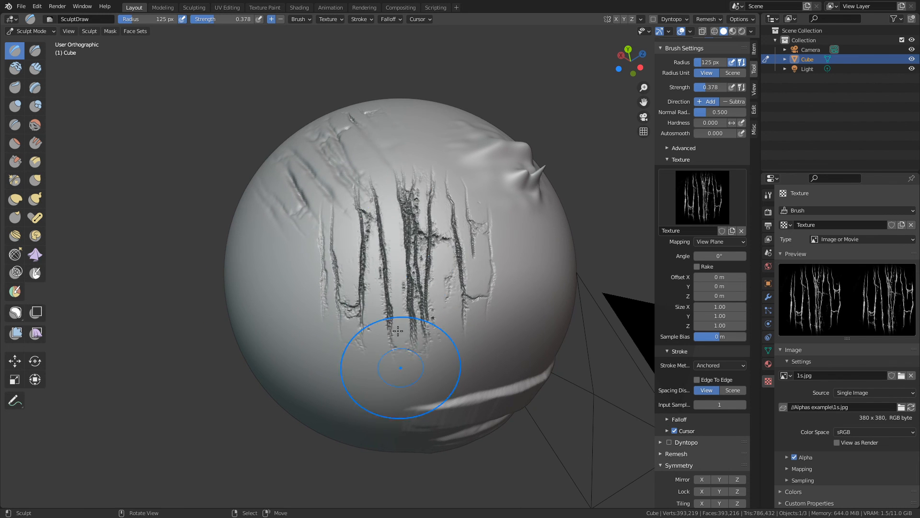
left_click_drag(359, 241, 379, 379)
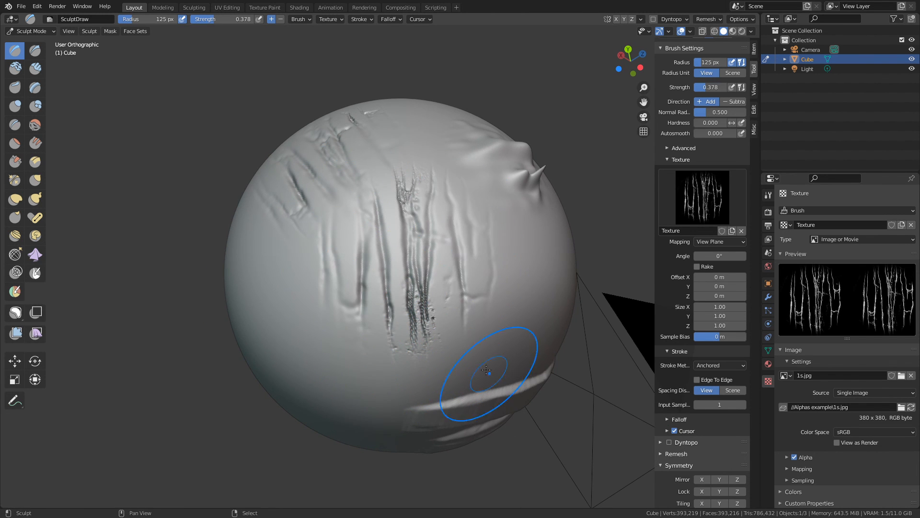
mouse_move(421, 206)
middle_mouse_down()
mouse_move(467, 350)
mouse_move(415, 300)
mouse_move(441, 357)
mouse_move(434, 348)
middle_mouse_up()
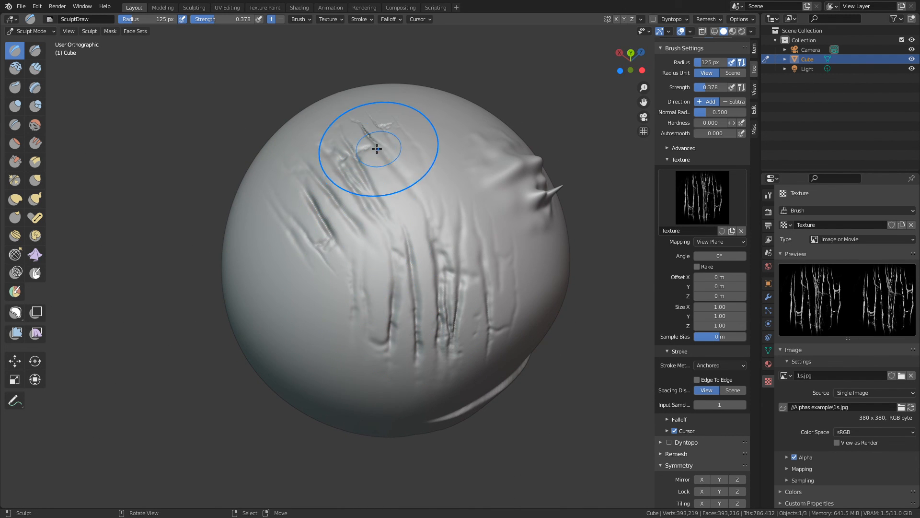
mouse_move(391, 154)
middle_mouse_down()
mouse_move(384, 205)
mouse_move(369, 174)
middle_mouse_up()
Unlink the crack texture from the SculptDraw brush and create a new brush texture
left_click(692, 191)
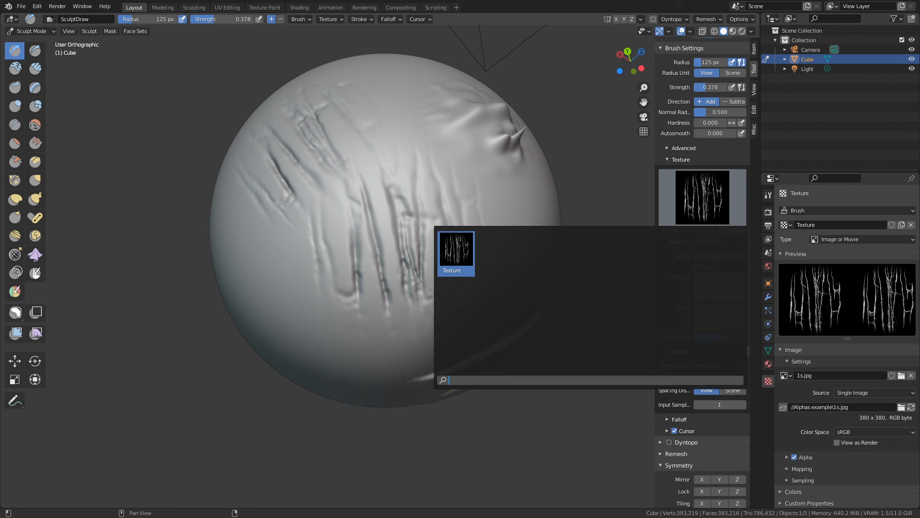
left_click(742, 230)
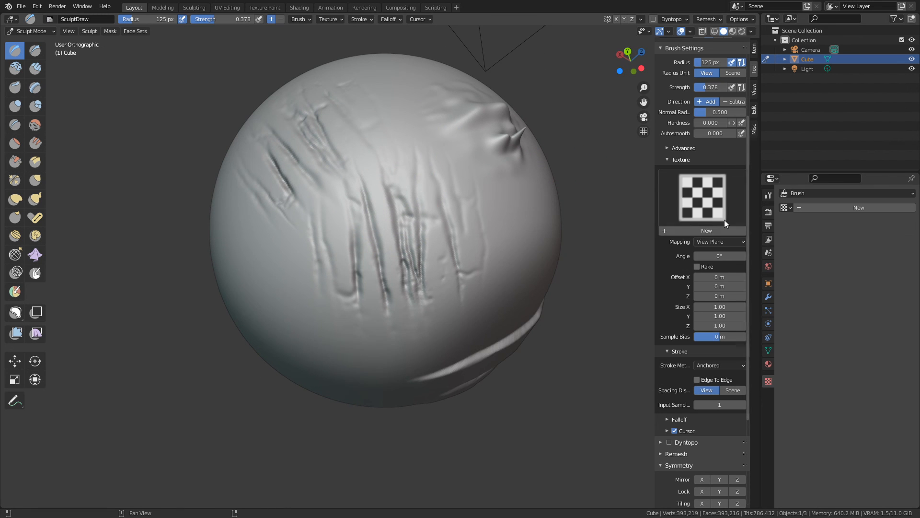
left_click(723, 221)
left_click(708, 230)
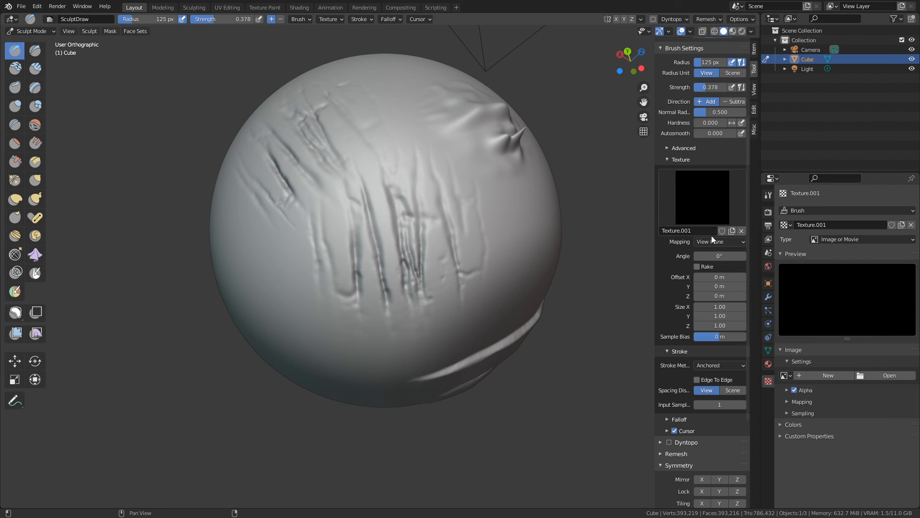
Load sw_reptileskin_02.jpg from the Alphas example folder as the new texture's image
left_click(877, 378)
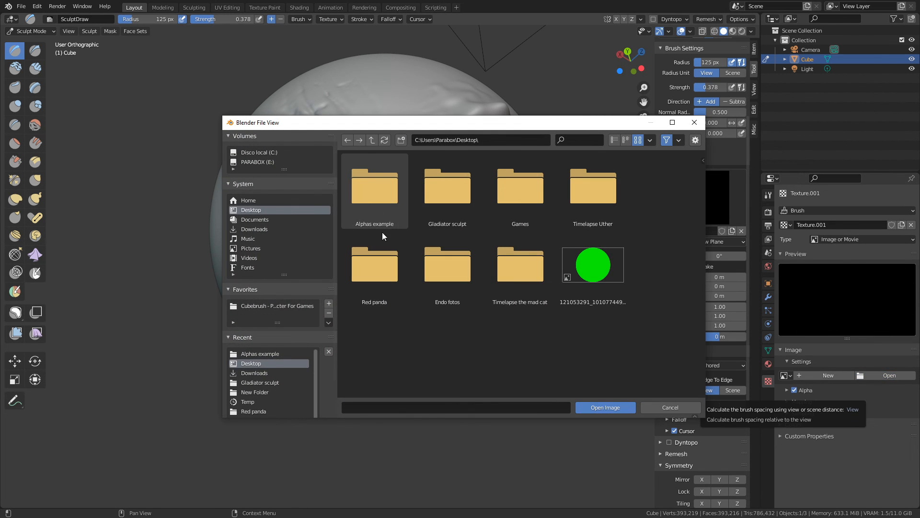
double_click(378, 189)
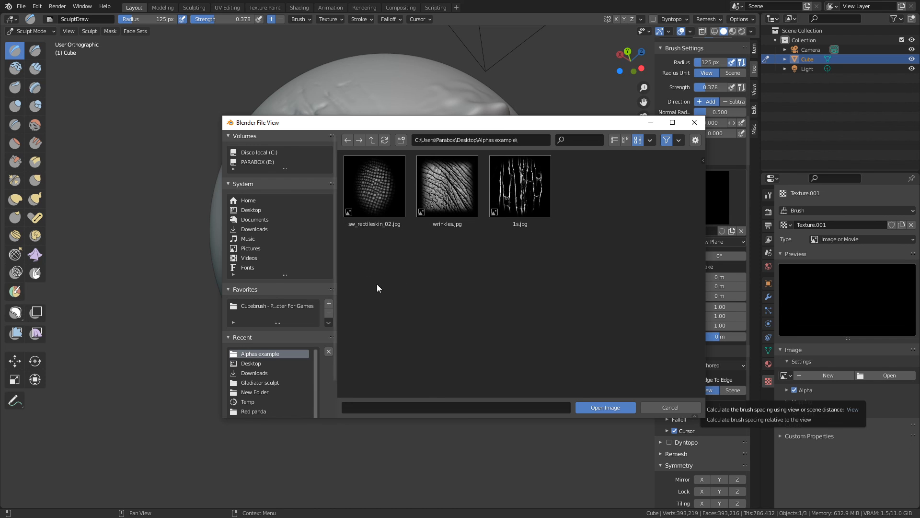
left_click(405, 219)
left_click(594, 407)
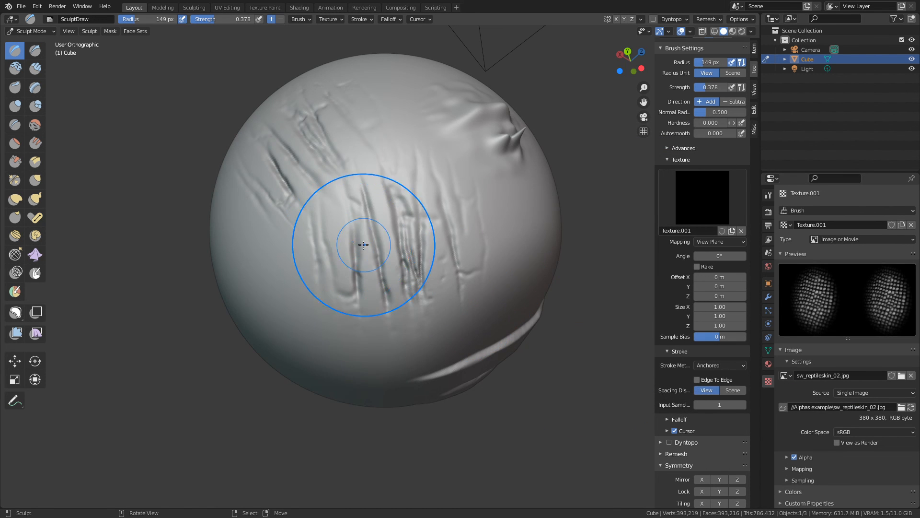
Stamp the reptile skin alpha several times on the clean surface beside the cracks, smoothing the overlapping patches
middle_click_drag(359, 236, 287, 211)
left_click_drag(288, 211, 302, 291)
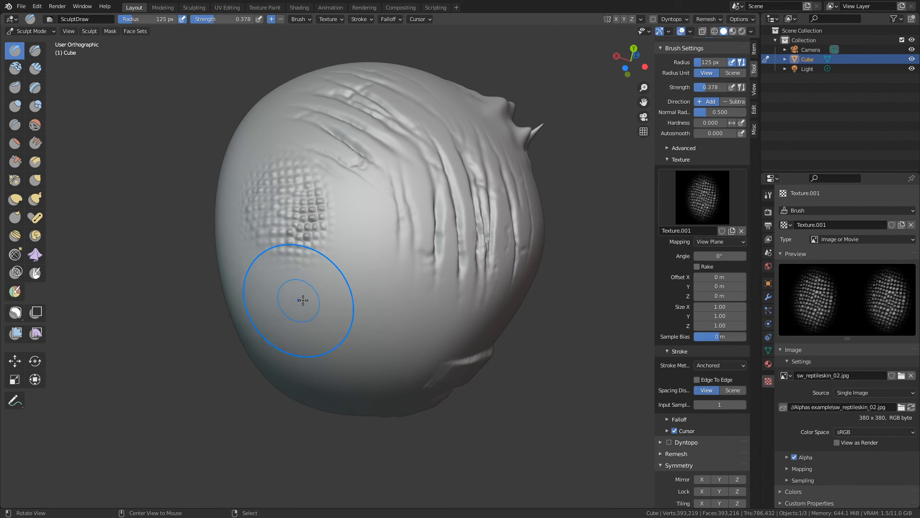
middle_click_drag(302, 300, 317, 293)
left_click_drag(326, 281, 341, 329)
left_click_drag(314, 298, 352, 269, "shift")
left_click_drag(387, 201, 420, 266)
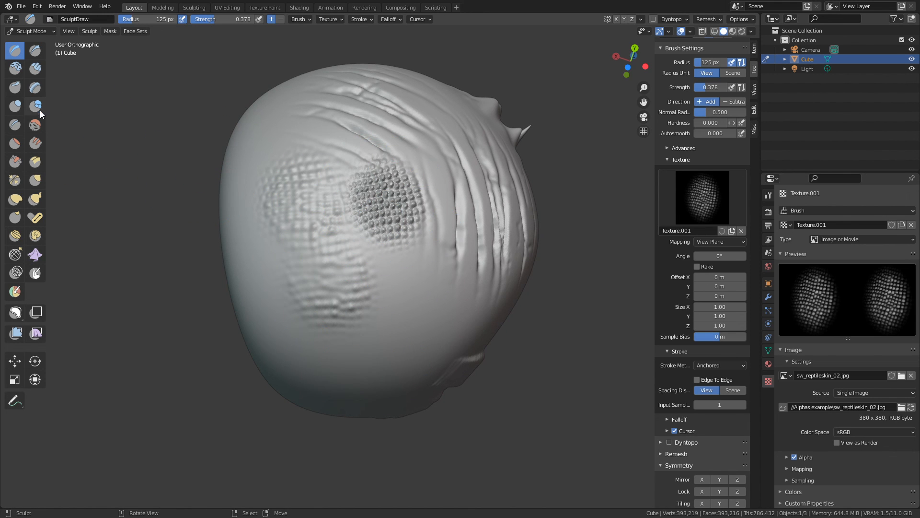
Show the Smooth brush, return to SculptDraw, and stamp and smooth two more reptile skin patches below the existing ones
left_click(35, 124)
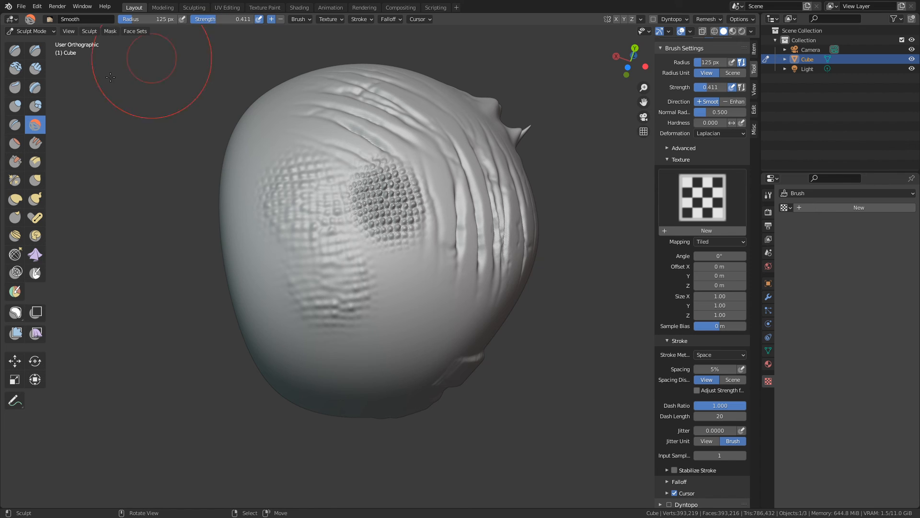
left_click(15, 49)
left_click_drag(410, 285, 438, 367)
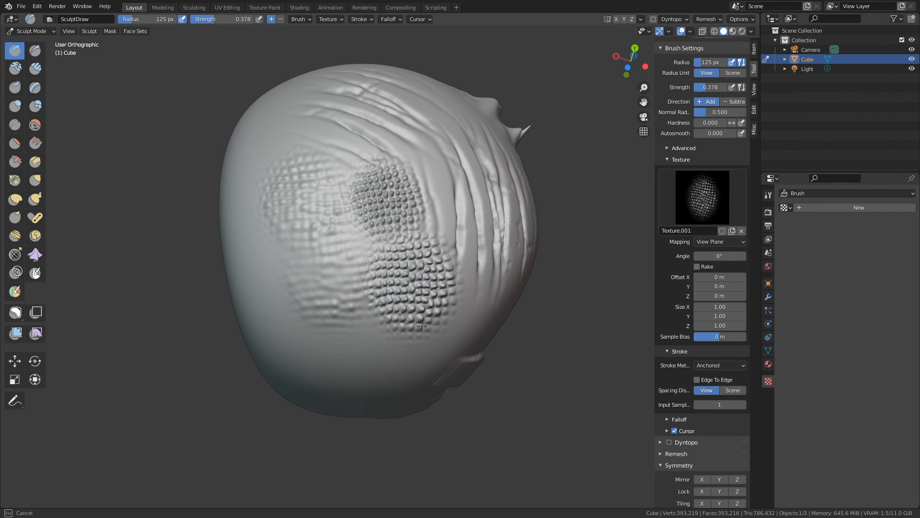
mouse_move(394, 268)
left_mouse_down("shift")
mouse_move(389, 203)
mouse_move(447, 268)
left_mouse_up("shift")
left_click_drag(423, 369, 426, 364, "alt")
mouse_move(379, 322)
left_mouse_down()
mouse_move(411, 405)
mouse_move(407, 392)
left_mouse_up()
left_click_drag(379, 307, 390, 342, "shift")
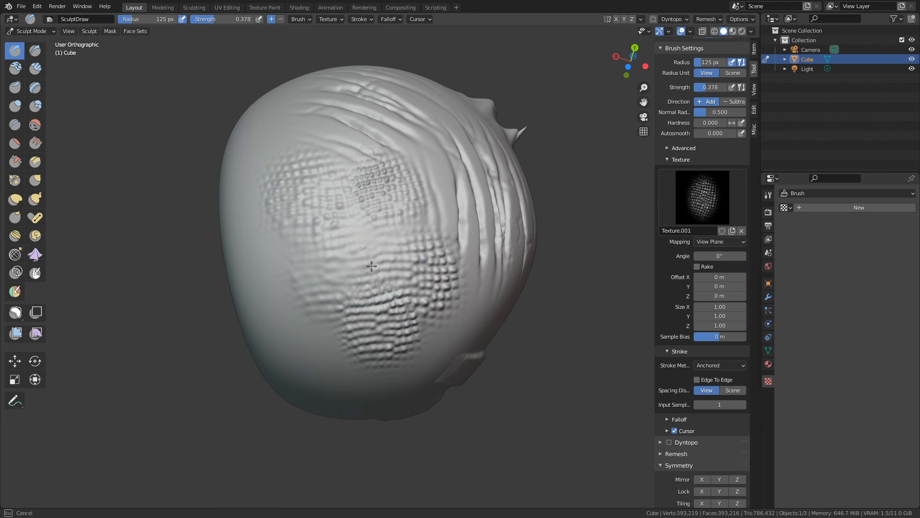
Fill the middle of the scaled area and its edge along the cracks with more reptile skin stamps, smoothing between them
left_click_drag(372, 266, 362, 264)
middle_click_drag(409, 317, 395, 307)
left_click_drag(311, 214, 374, 234, "shift")
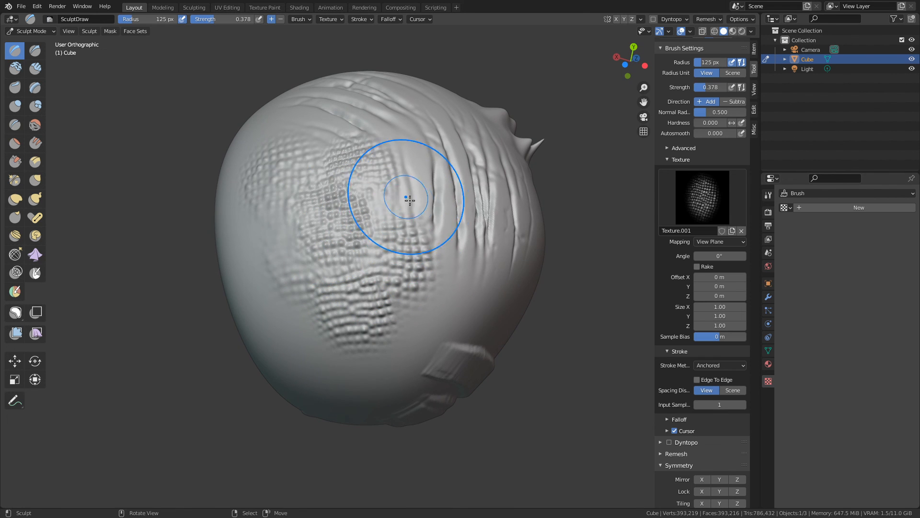
left_click_drag(410, 200, 494, 201)
middle_click_drag(467, 260, 418, 304)
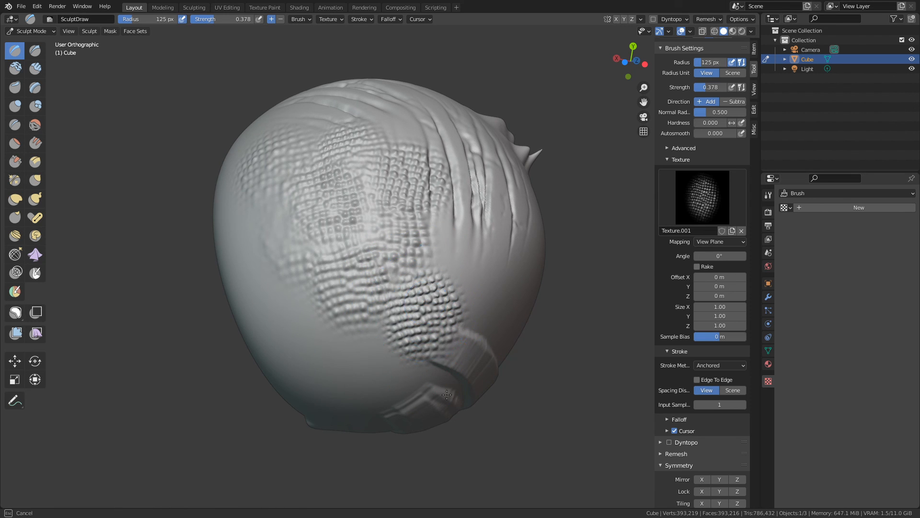
Extend the reptile skin down toward the raised ridges with further anchored stamps and blend the seams by smoothing
left_click_drag(447, 395, 446, 395)
middle_click_drag(435, 306, 412, 309)
left_click_drag(416, 246, 474, 325)
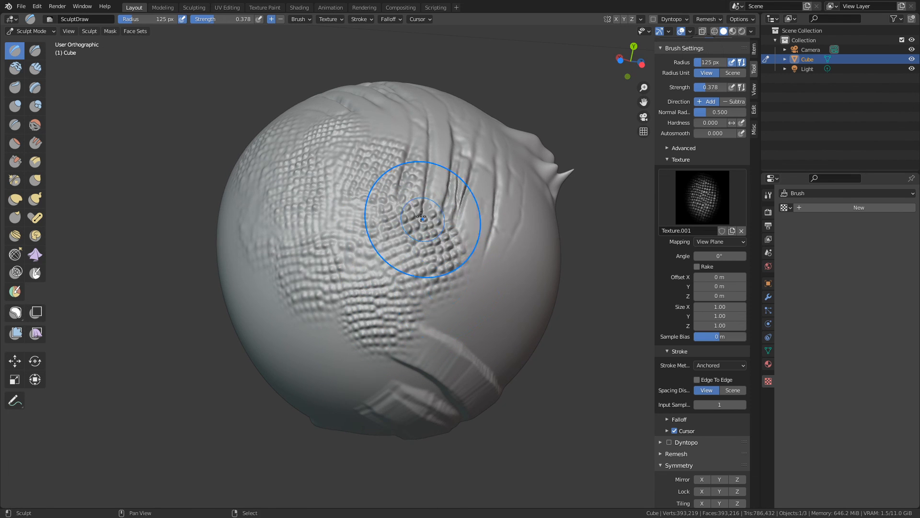
left_click_drag(421, 217, 378, 226, "shift")
left_click_drag(418, 310, 445, 312, "alt")
mouse_move(357, 146)
left_mouse_down("shift")
mouse_move(369, 219)
mouse_move(390, 237)
mouse_move(357, 246)
left_mouse_up("shift")
left_click_drag(369, 283, 401, 353, "shift")
left_click_drag(385, 353, 399, 343, "alt")
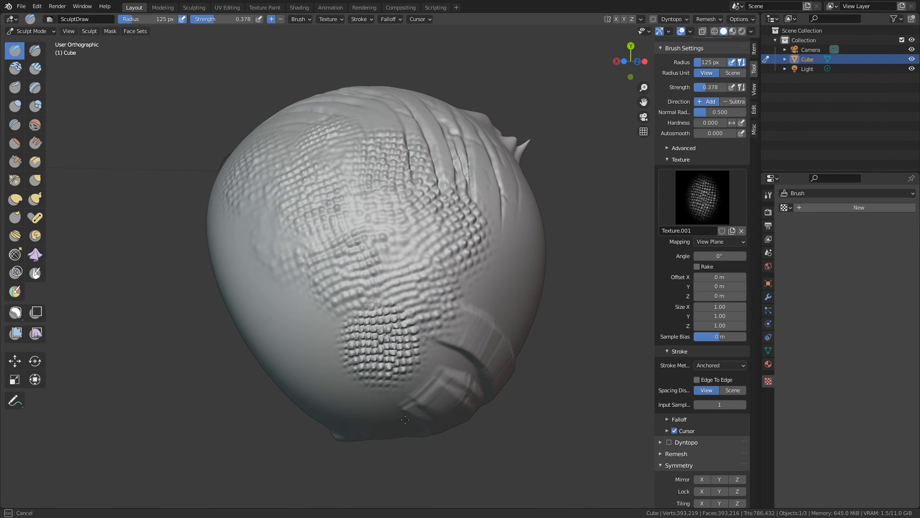
left_click_drag(402, 398, 407, 382, "alt")
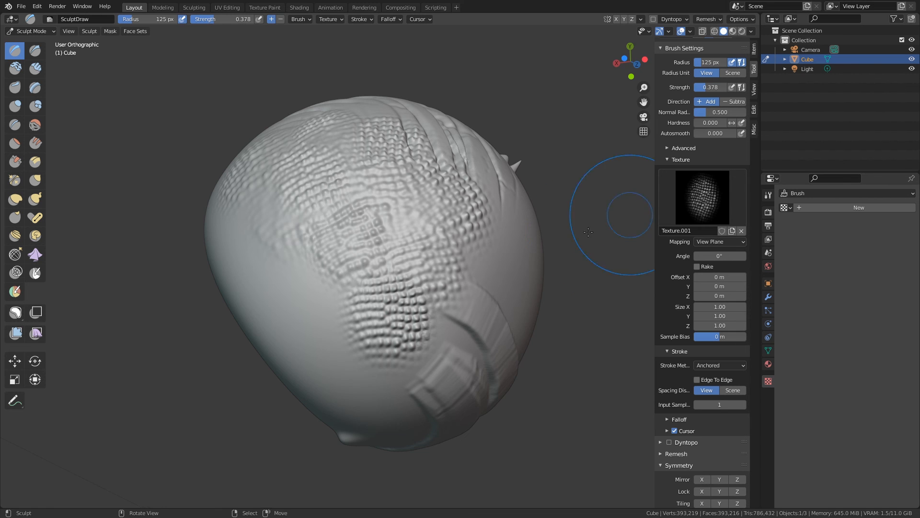
left_click_drag(352, 290, 331, 266, "alt")
mouse_move(349, 342)
left_mouse_down("alt")
mouse_move(376, 333)
mouse_move(398, 306)
left_mouse_up("alt")
left_click_drag(384, 269, 383, 364, "ctrl+alt")
left_click_drag(398, 367, 358, 380, "alt")
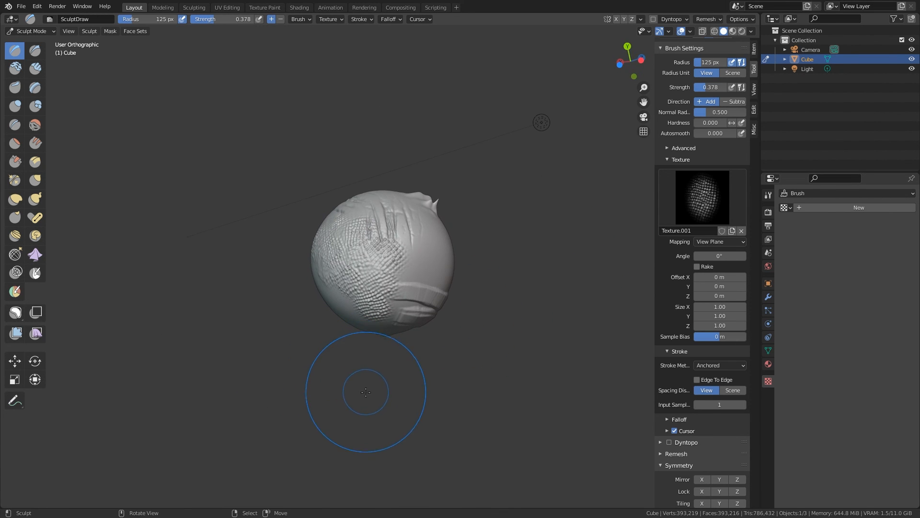